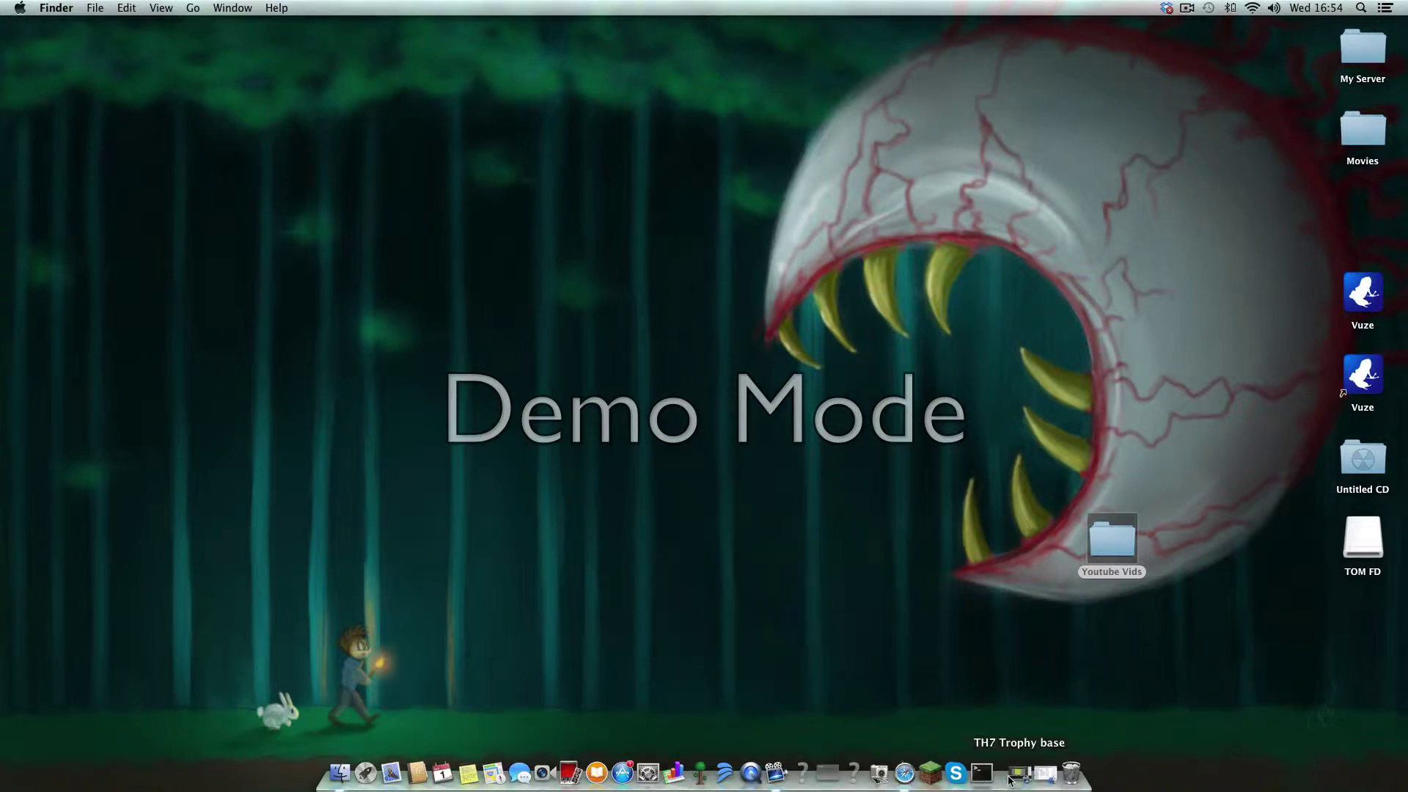
Step: Launch Safari from the Dock and bring its window, showing the Town Hall 7 layout page, forward
{"action": "left_click", "coordinate": [904, 779]}
{"action": "left_click", "coordinate": [610, 12]}
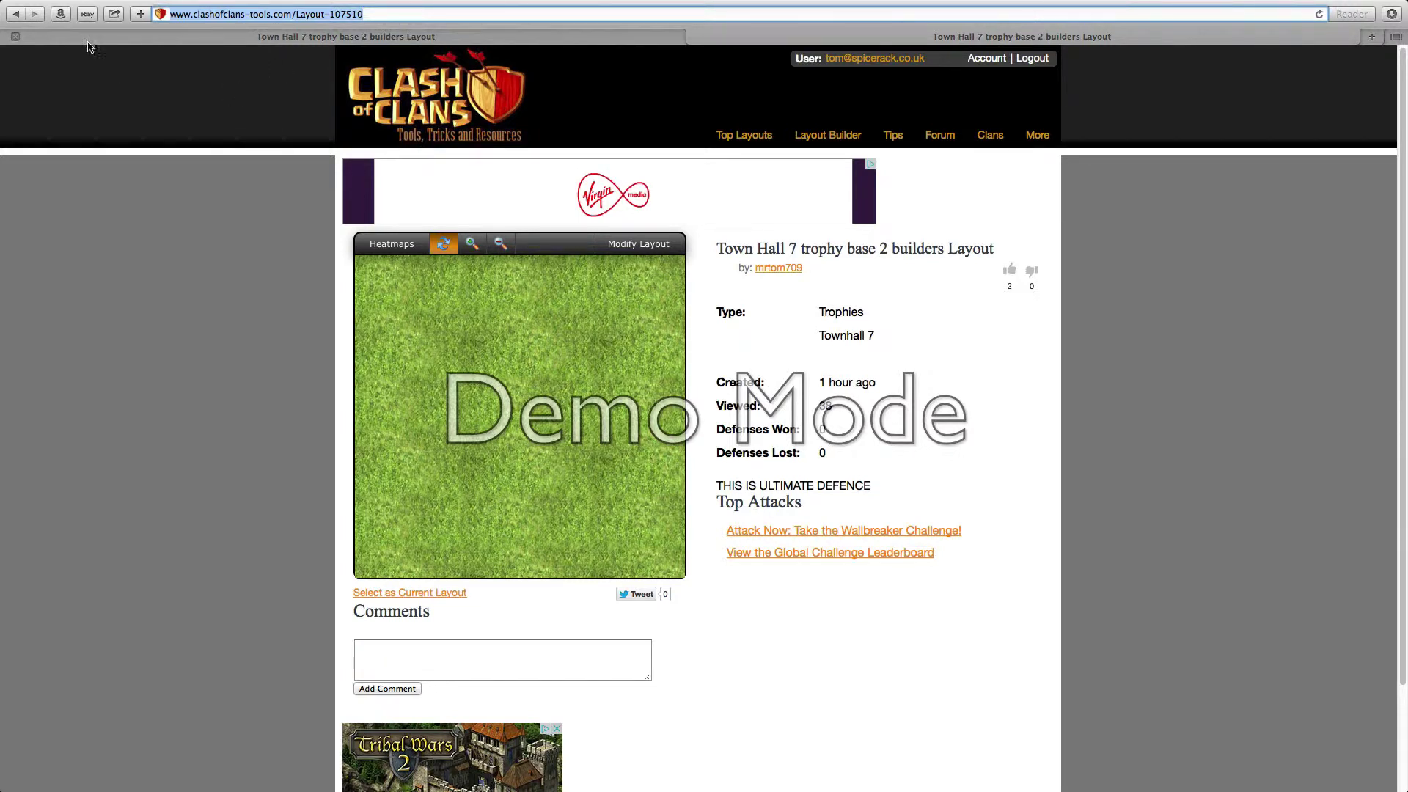
{"action": "left_click", "coordinate": [15, 36]}
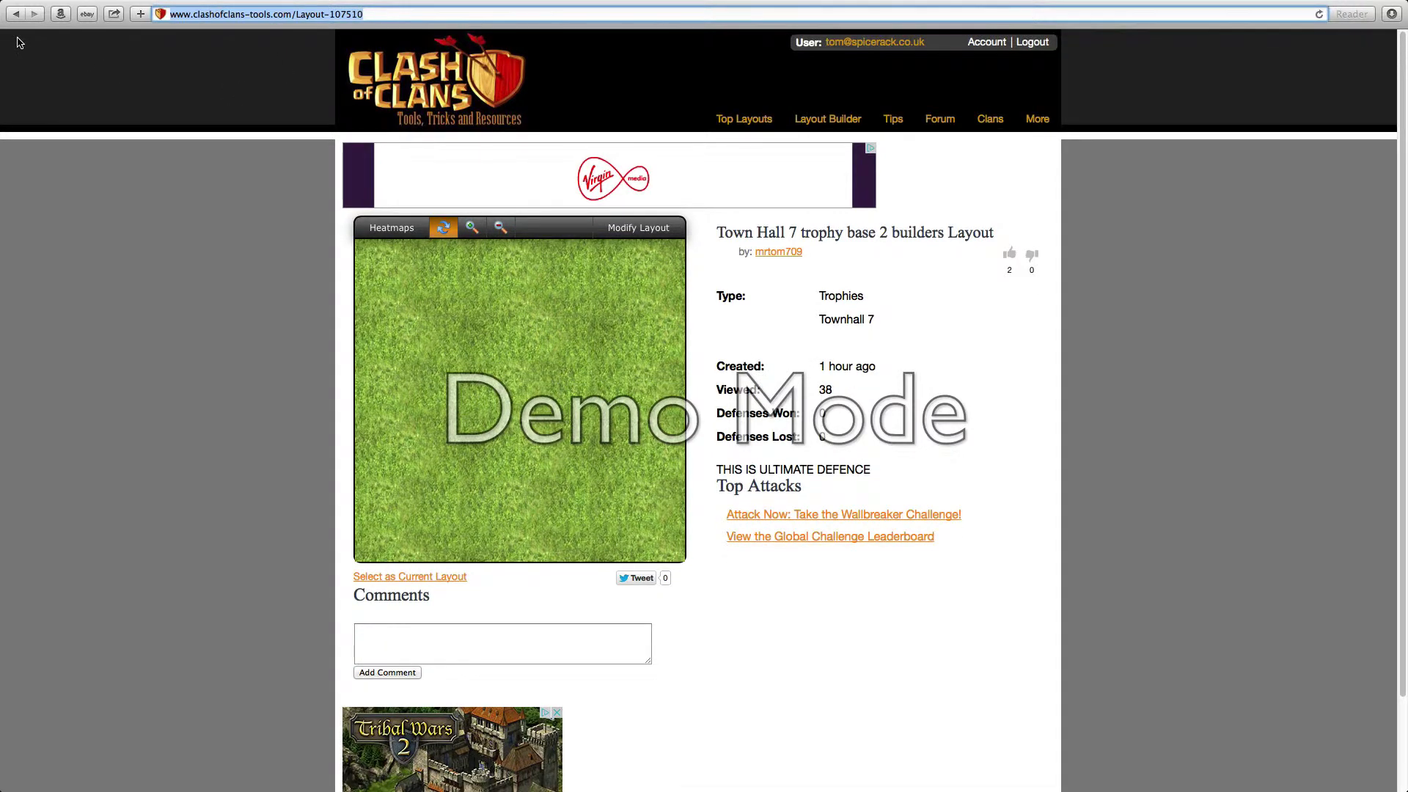
{"action": "type", "text": "www."}
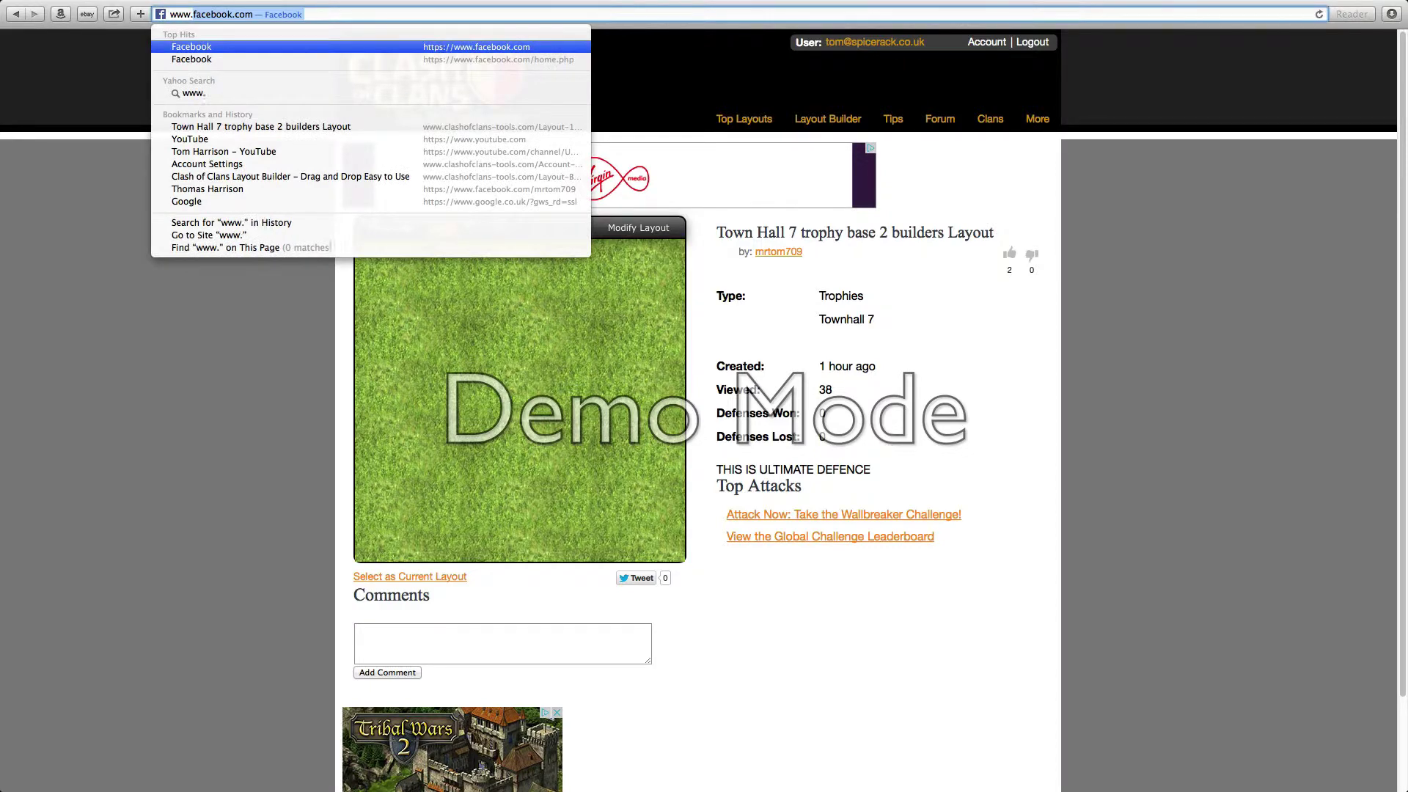
{"action": "type", "text": "clashof"}
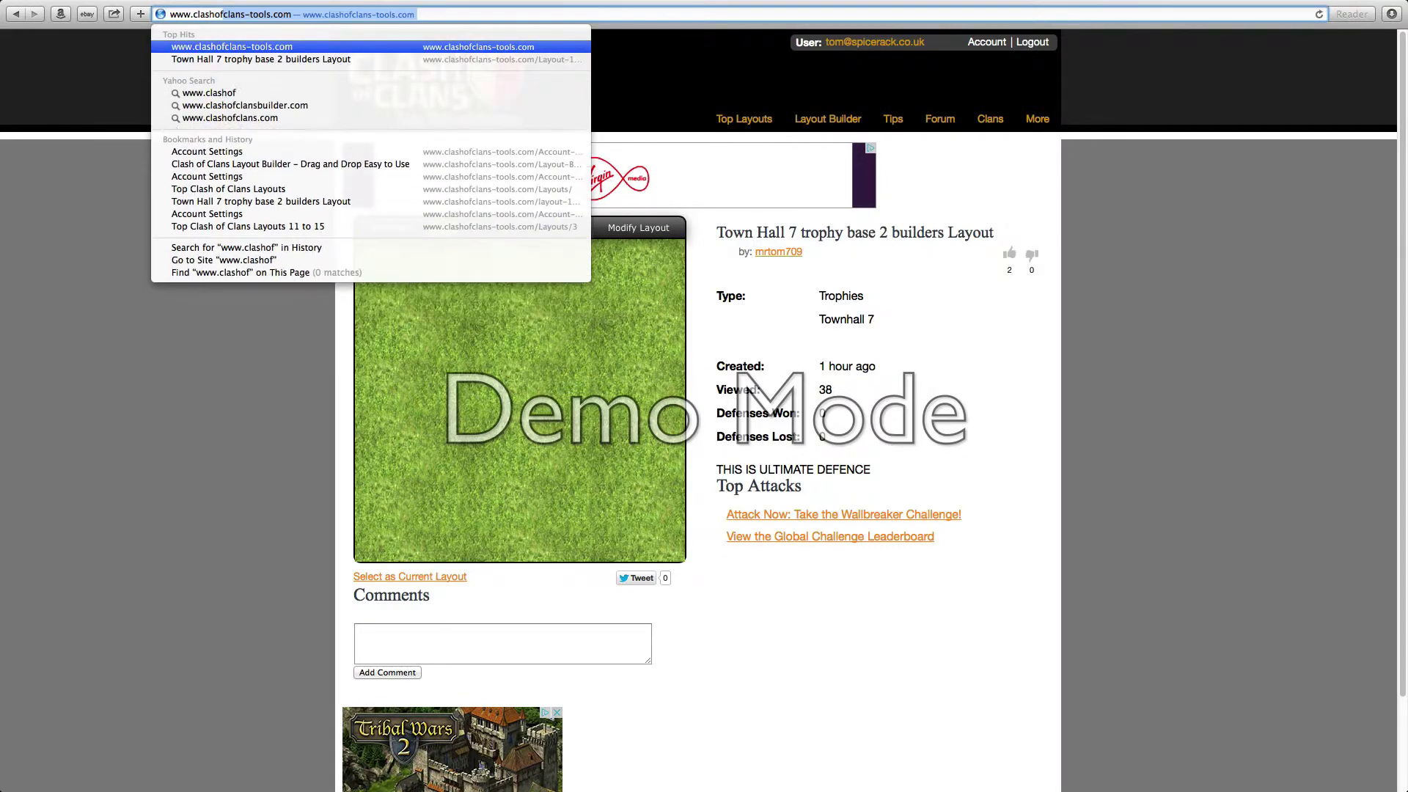
{"action": "type", "text": "cans"}
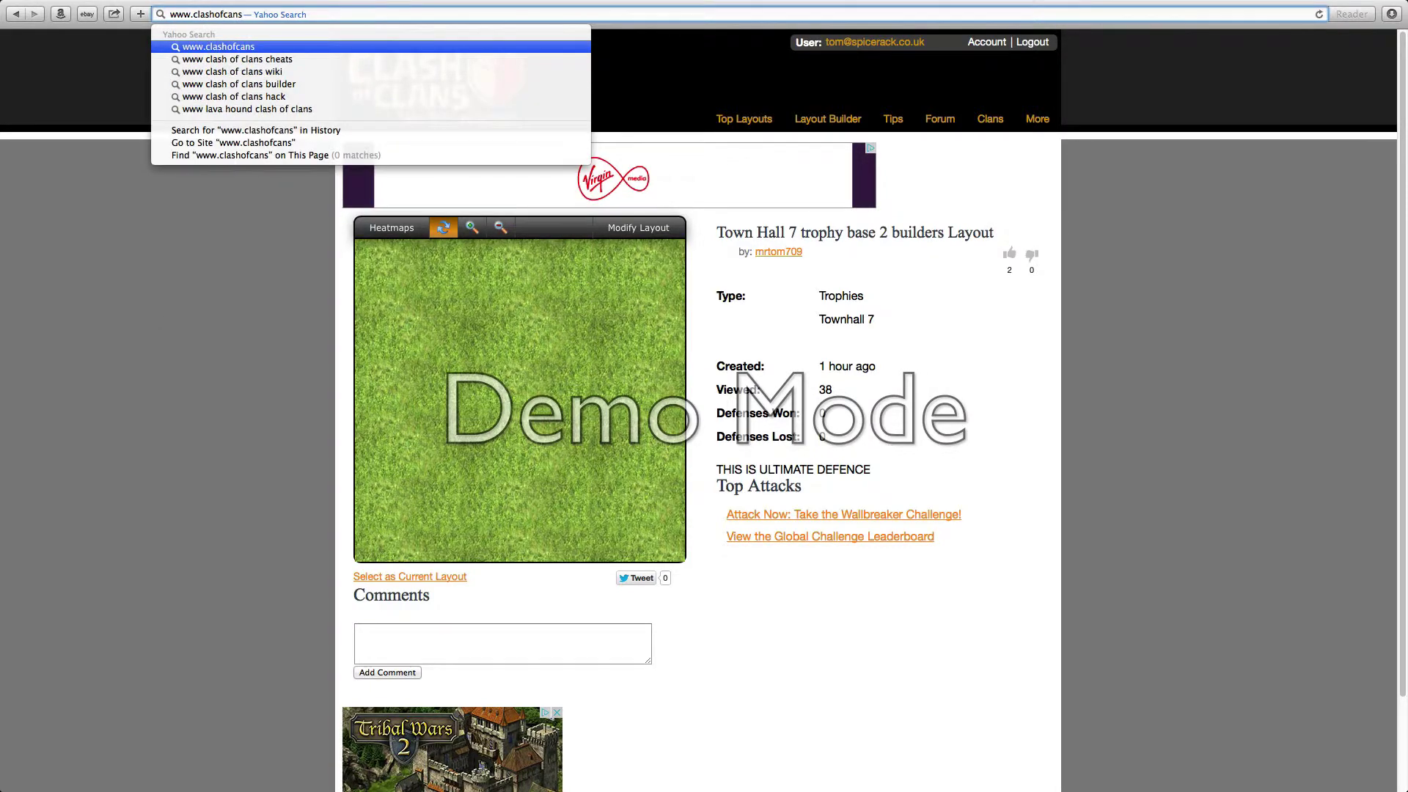
{"action": "type", "text": "-"}
{"action": "key", "text": "BackSpace"}
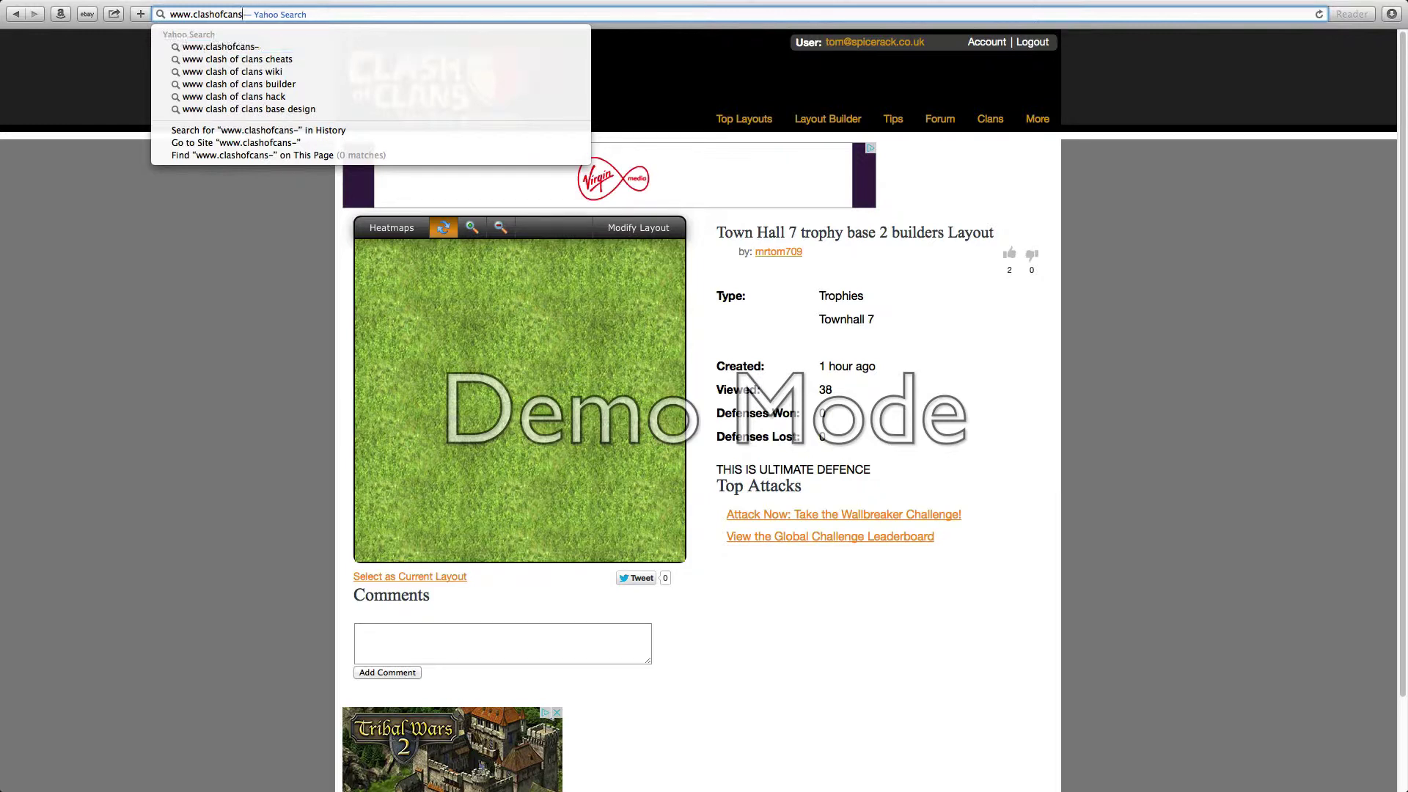
{"action": "key", "text": "BackSpace"}
{"action": "key", "text": "BackSpace"}
{"action": "key", "text": "BackSpace"}
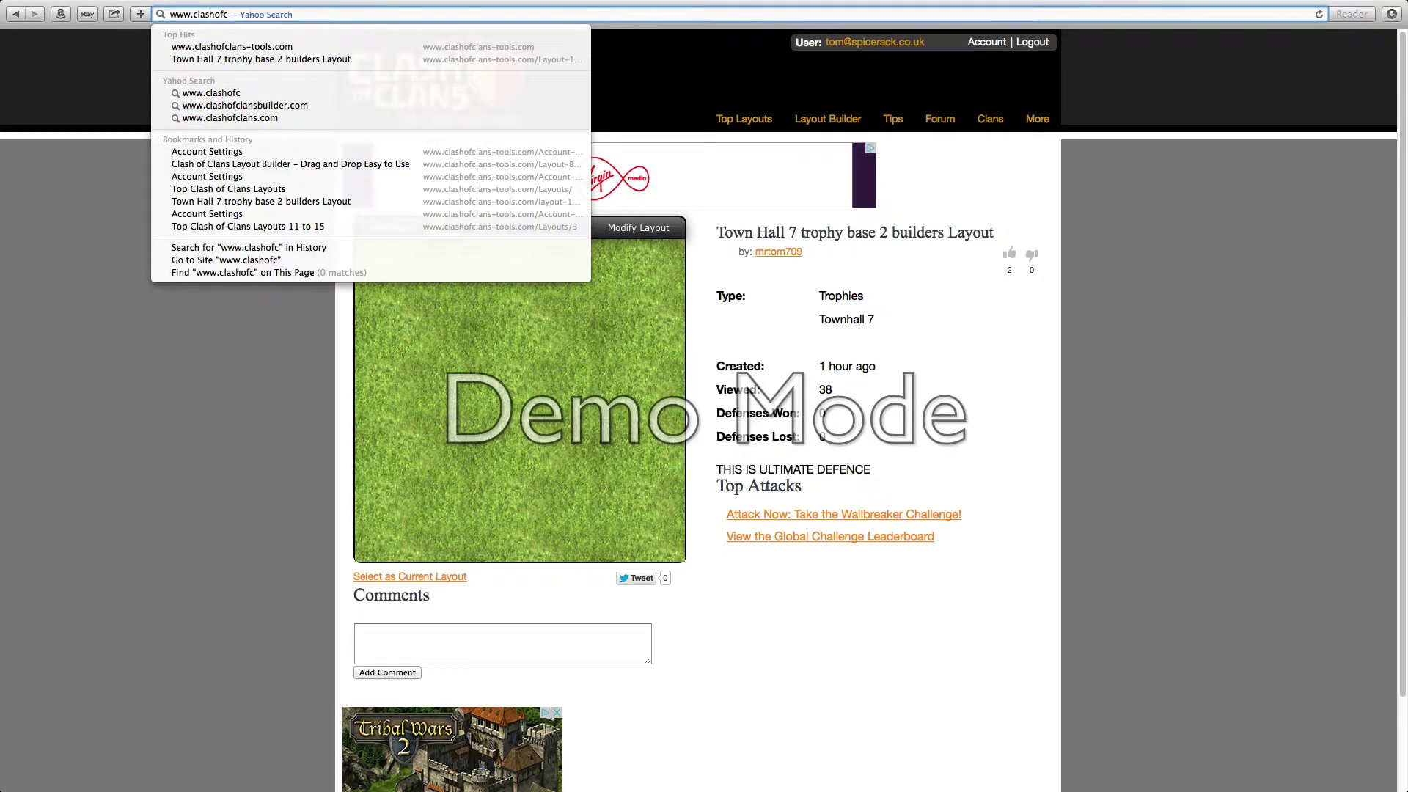
{"action": "type", "text": "lans"}
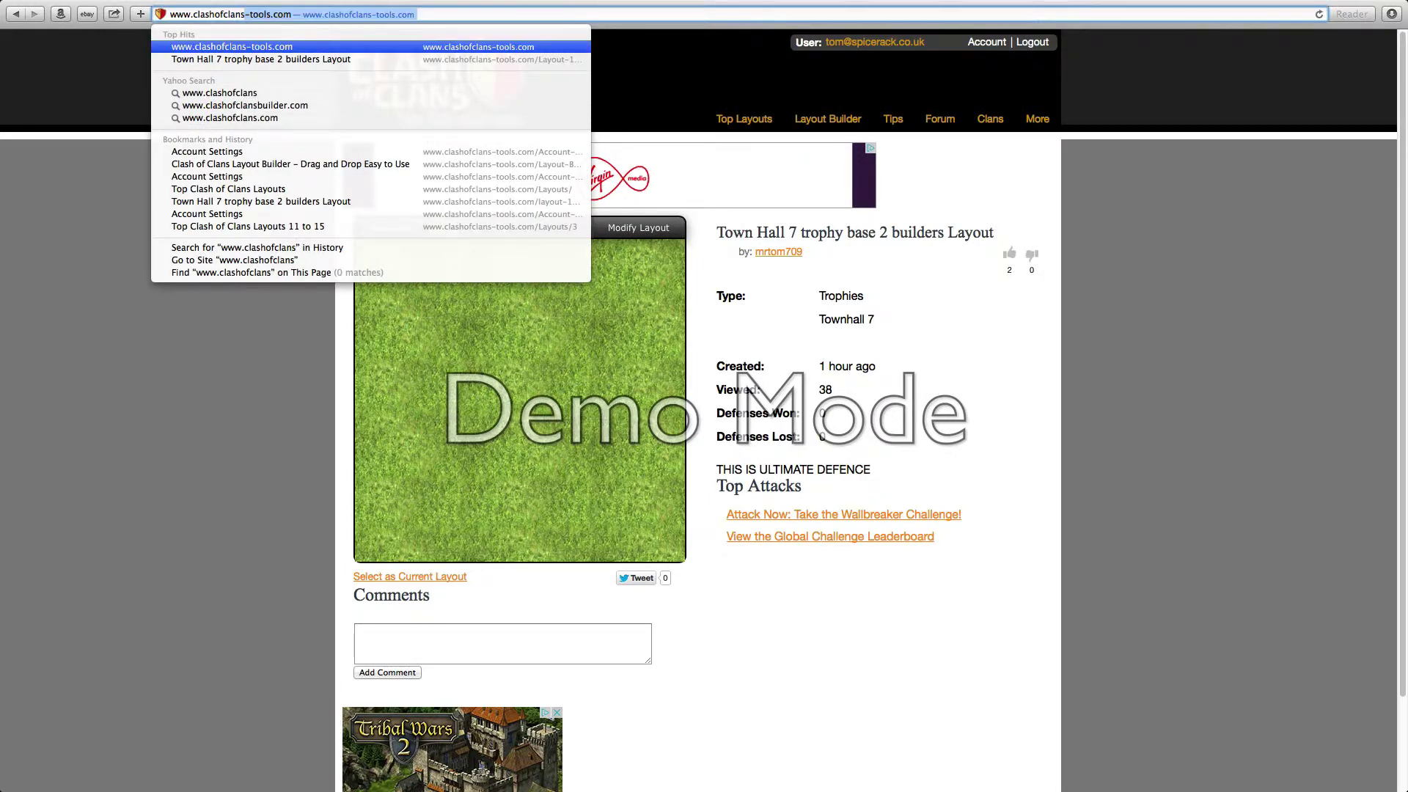
{"action": "type", "text": "-tools.com"}
{"action": "key", "text": "Return"}
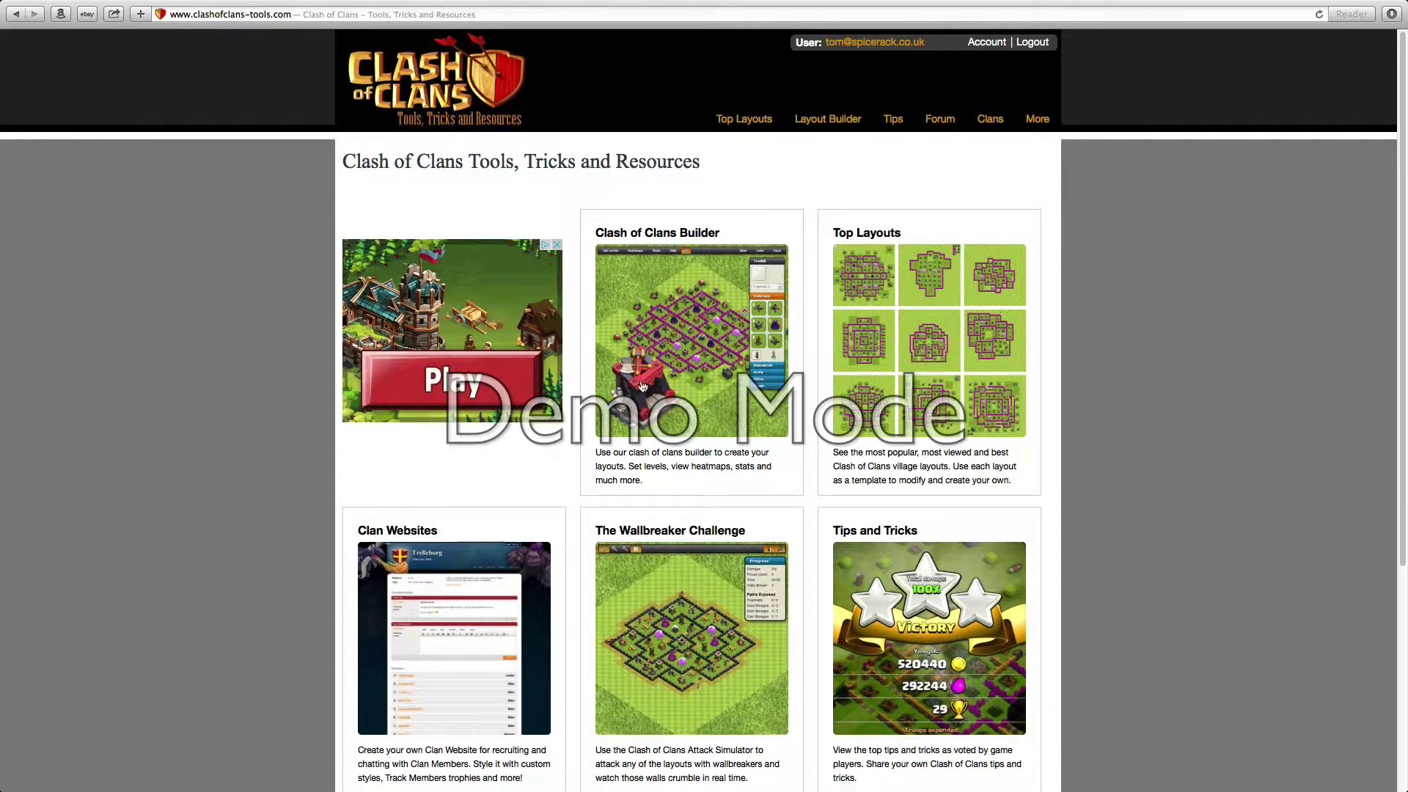
{"action": "scroll", "coordinate": [671, 449], "scroll_direction": "down", "scroll_amount": 2}
{"action": "scroll", "coordinate": [671, 449], "scroll_direction": "down", "scroll_amount": 6}
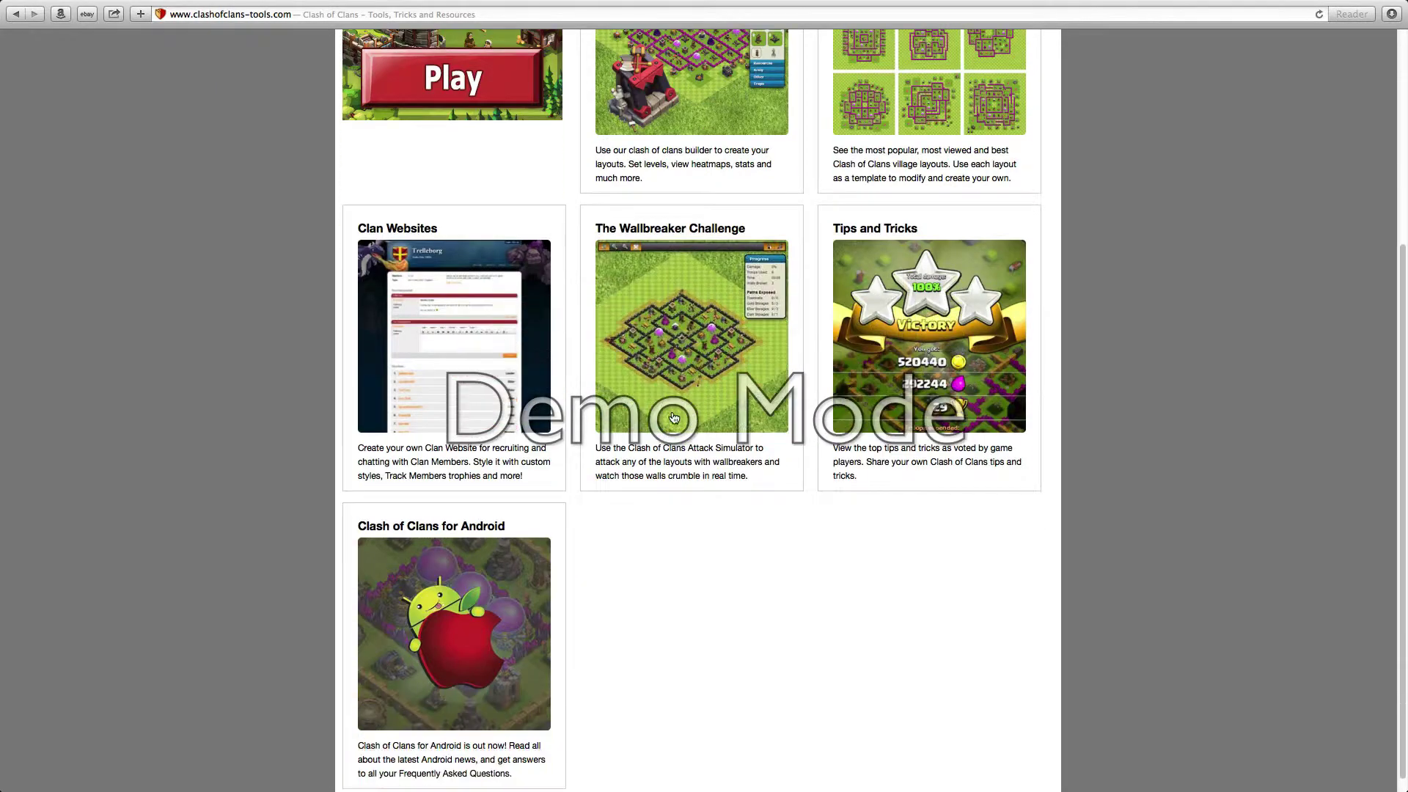
{"action": "scroll", "coordinate": [684, 369], "scroll_direction": "up", "scroll_amount": 6}
{"action": "scroll", "coordinate": [683, 369], "scroll_direction": "up", "scroll_amount": 2}
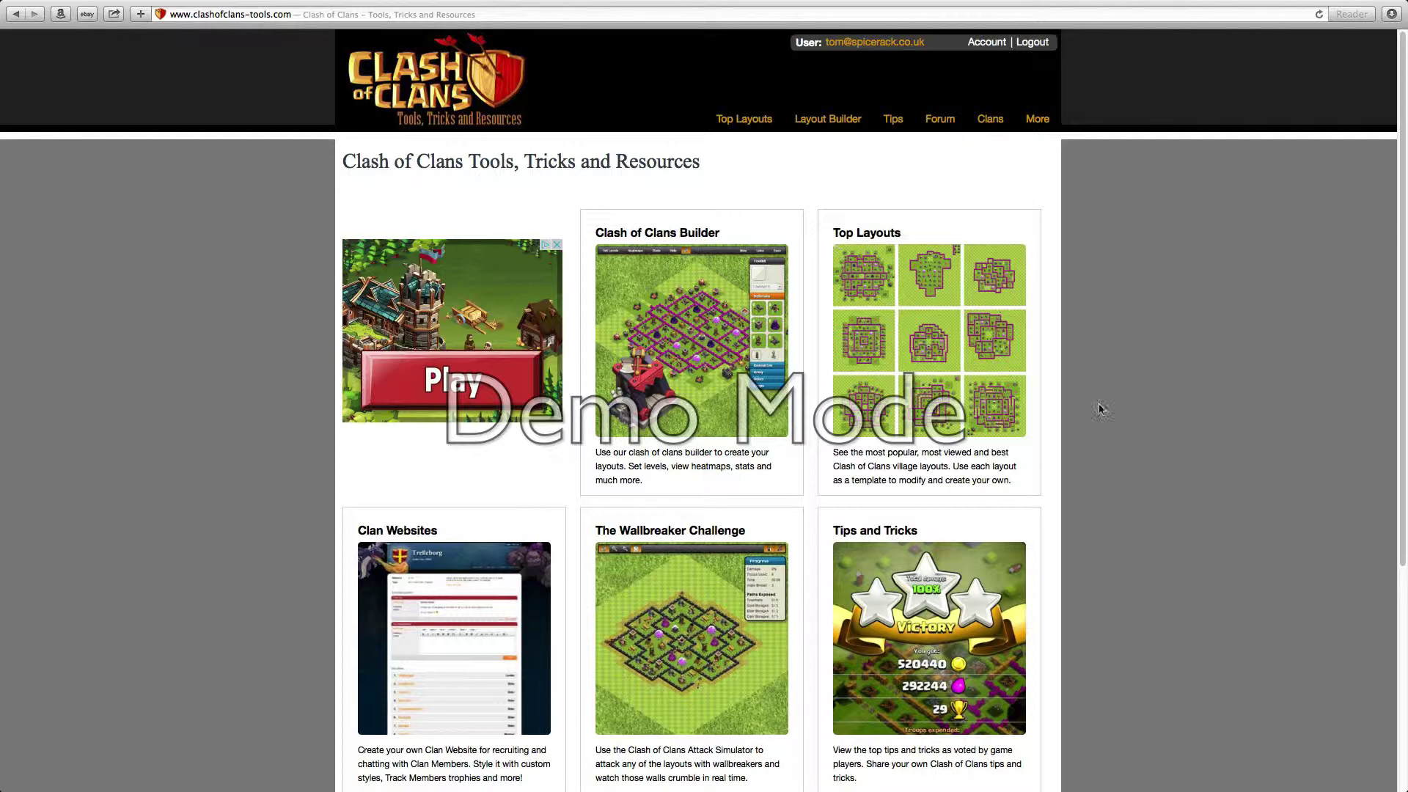
{"action": "scroll", "coordinate": [1387, 562], "scroll_direction": "down", "scroll_amount": 5}
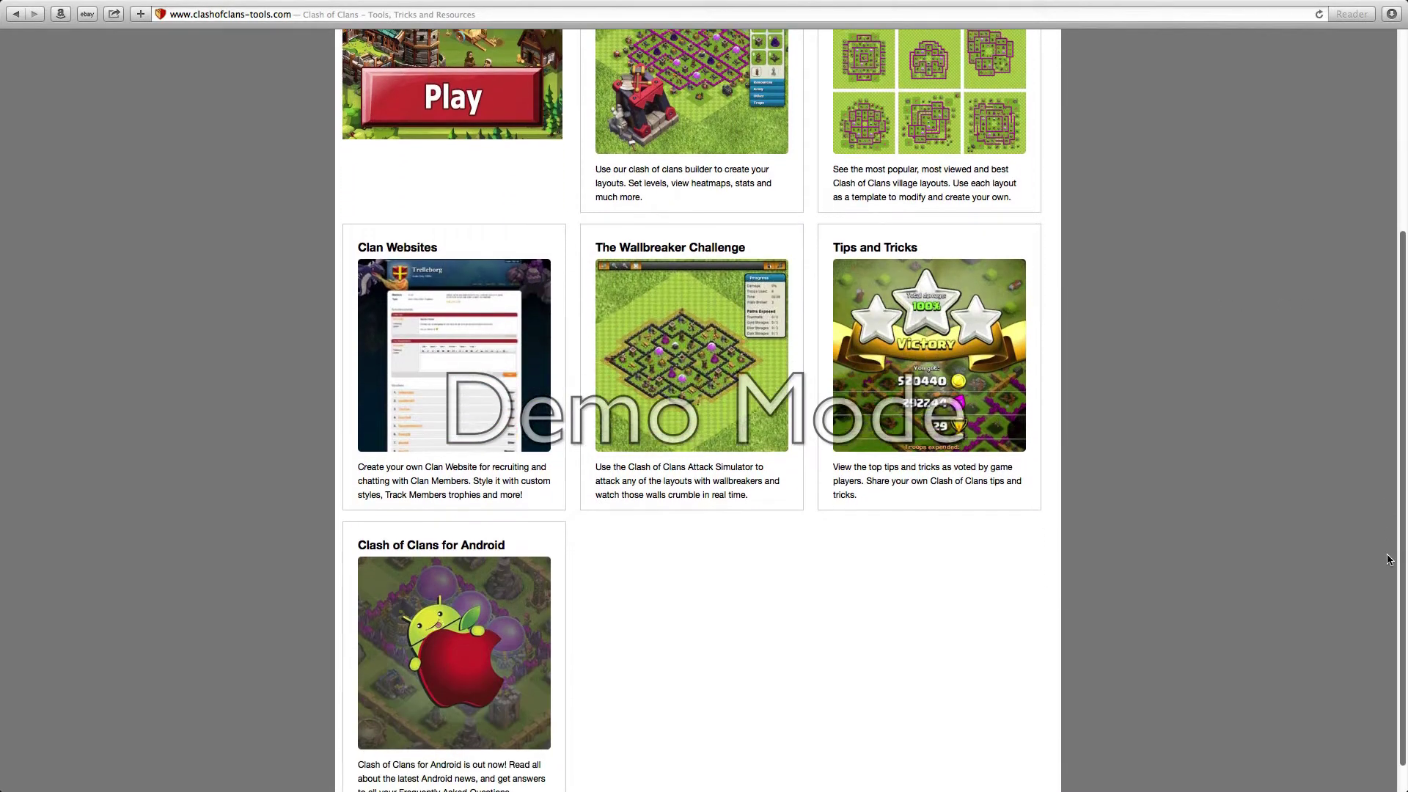
{"action": "scroll", "coordinate": [1387, 568], "scroll_direction": "down", "scroll_amount": 1}
{"action": "scroll", "coordinate": [1387, 572], "scroll_direction": "up", "scroll_amount": 5}
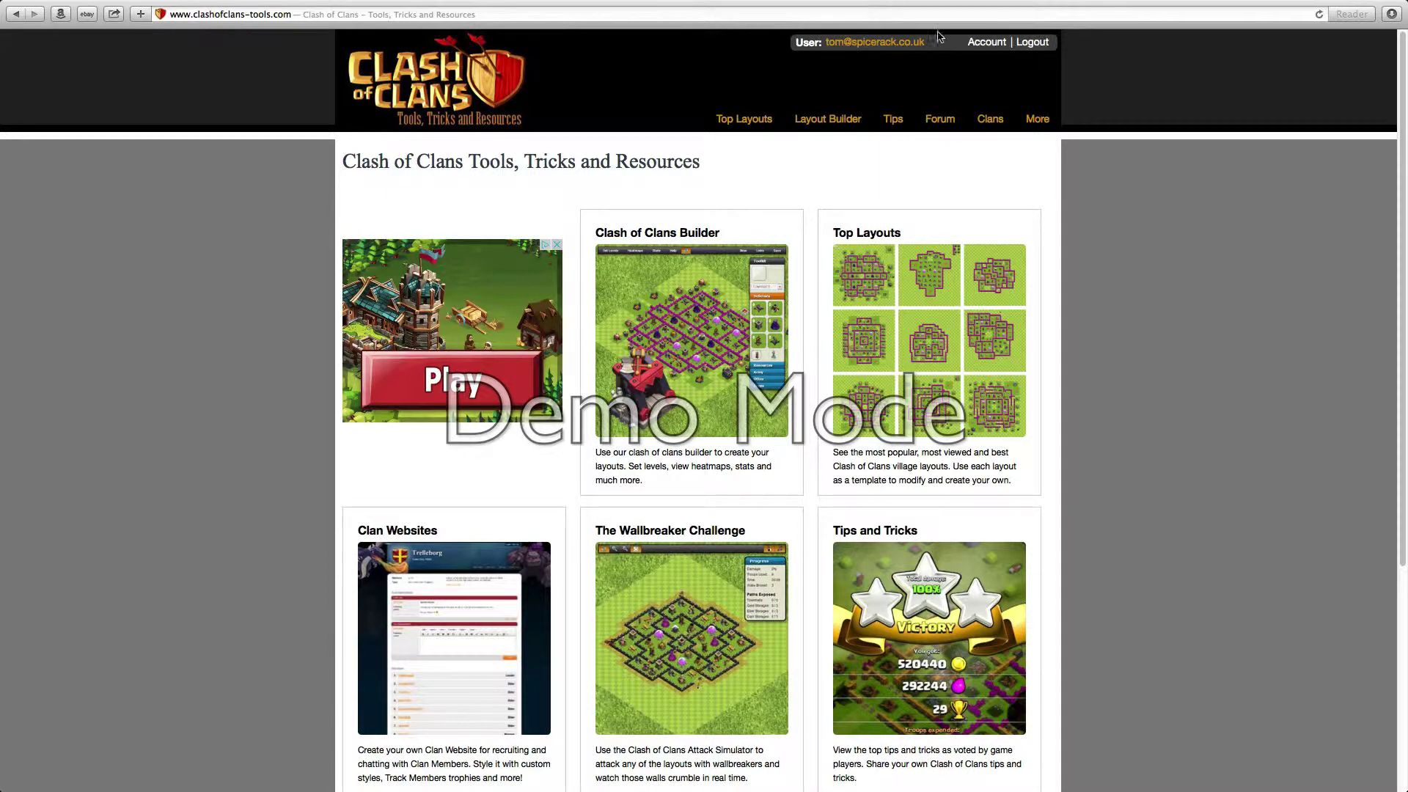
Step: Browse the Account, Clan, Alliance and Layouts pages, then view the saved Town Hall 7 layout
{"action": "left_click", "coordinate": [996, 44]}
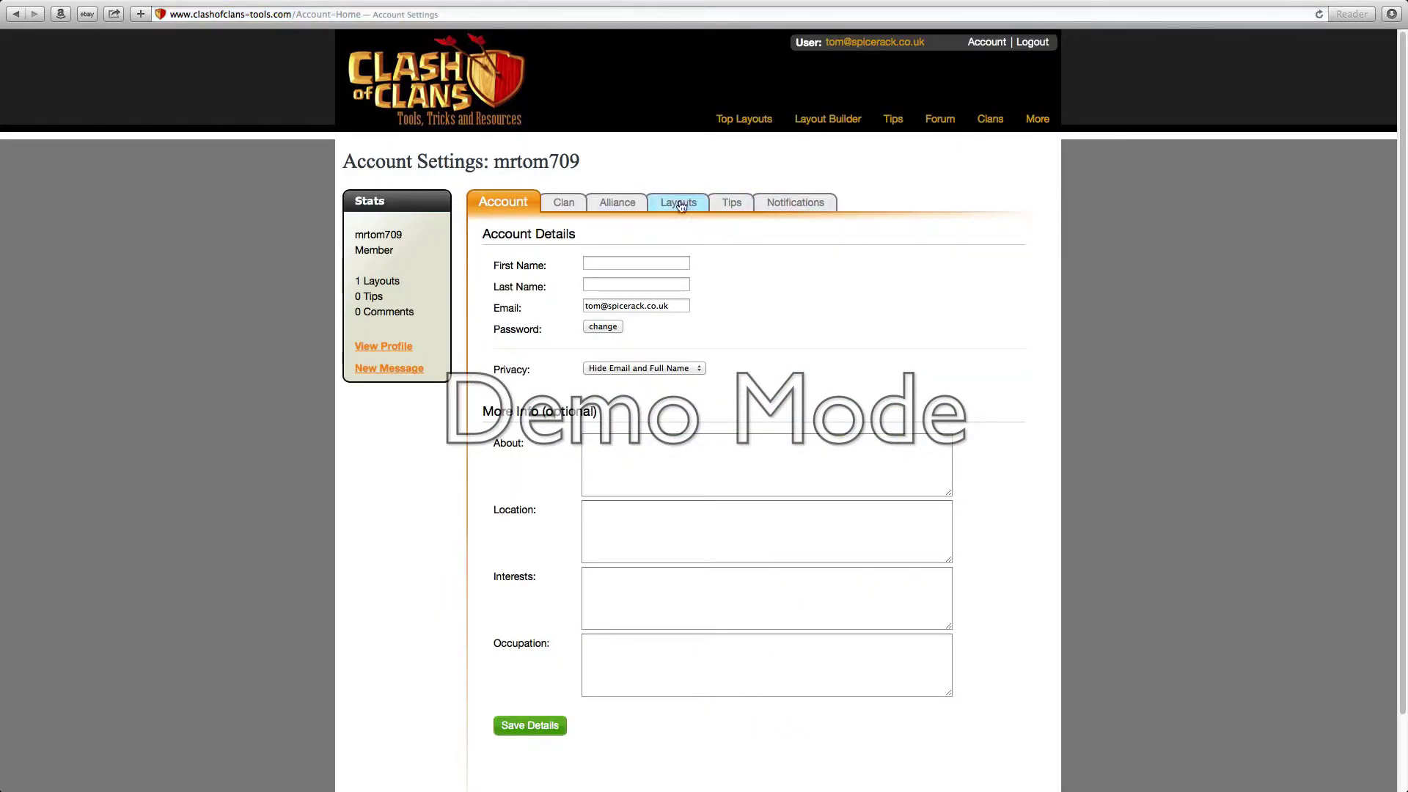
{"action": "left_click", "coordinate": [635, 263]}
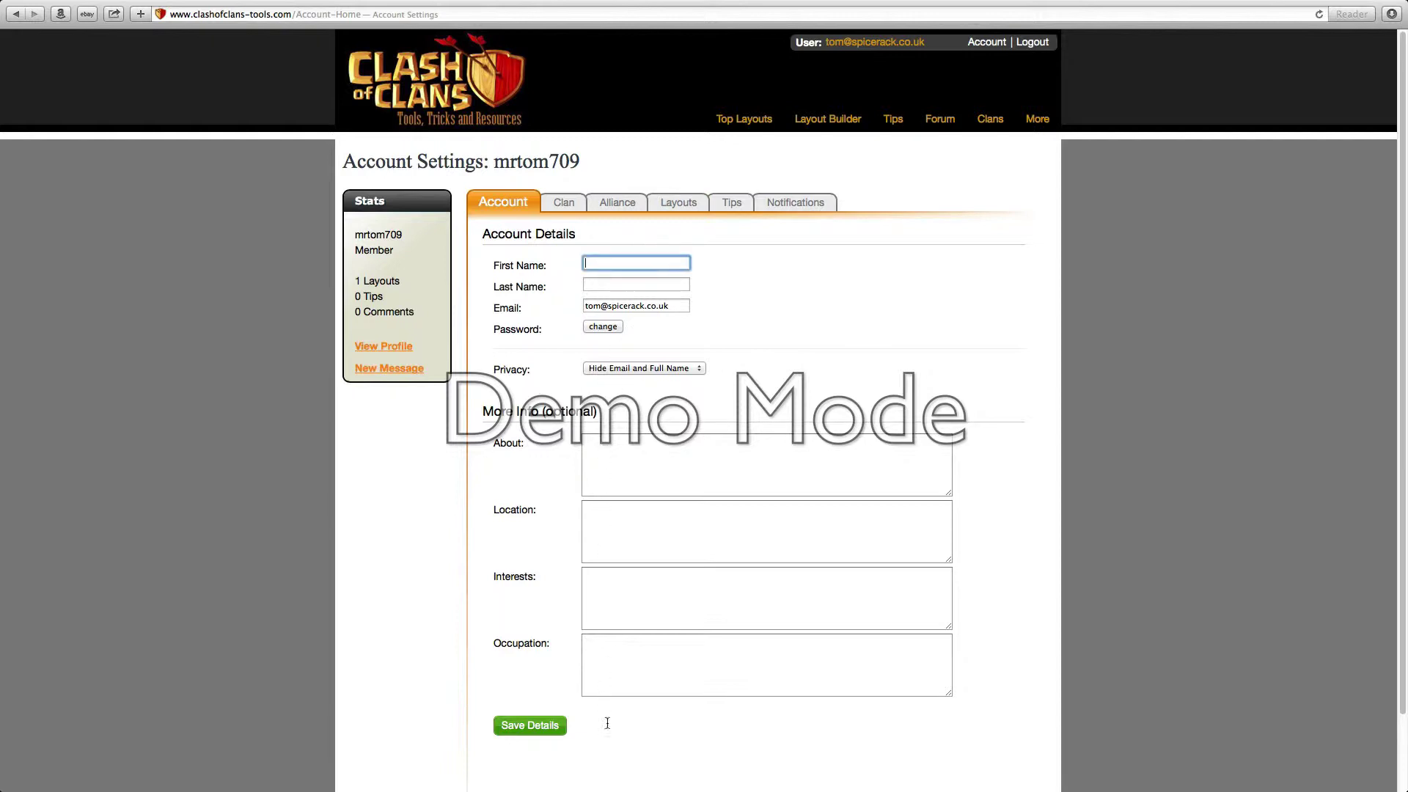
{"action": "left_click", "coordinate": [760, 350]}
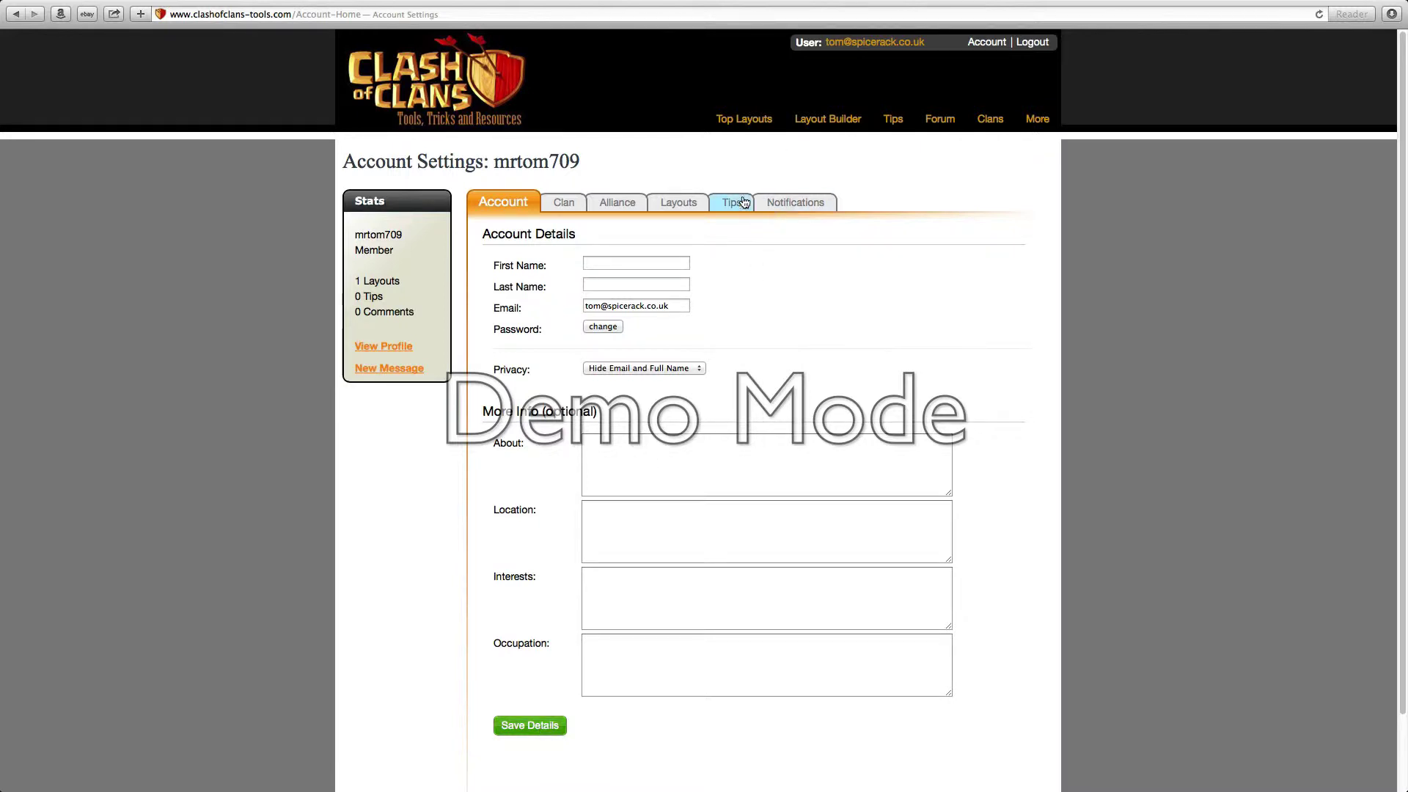
{"action": "left_click", "coordinate": [563, 208]}
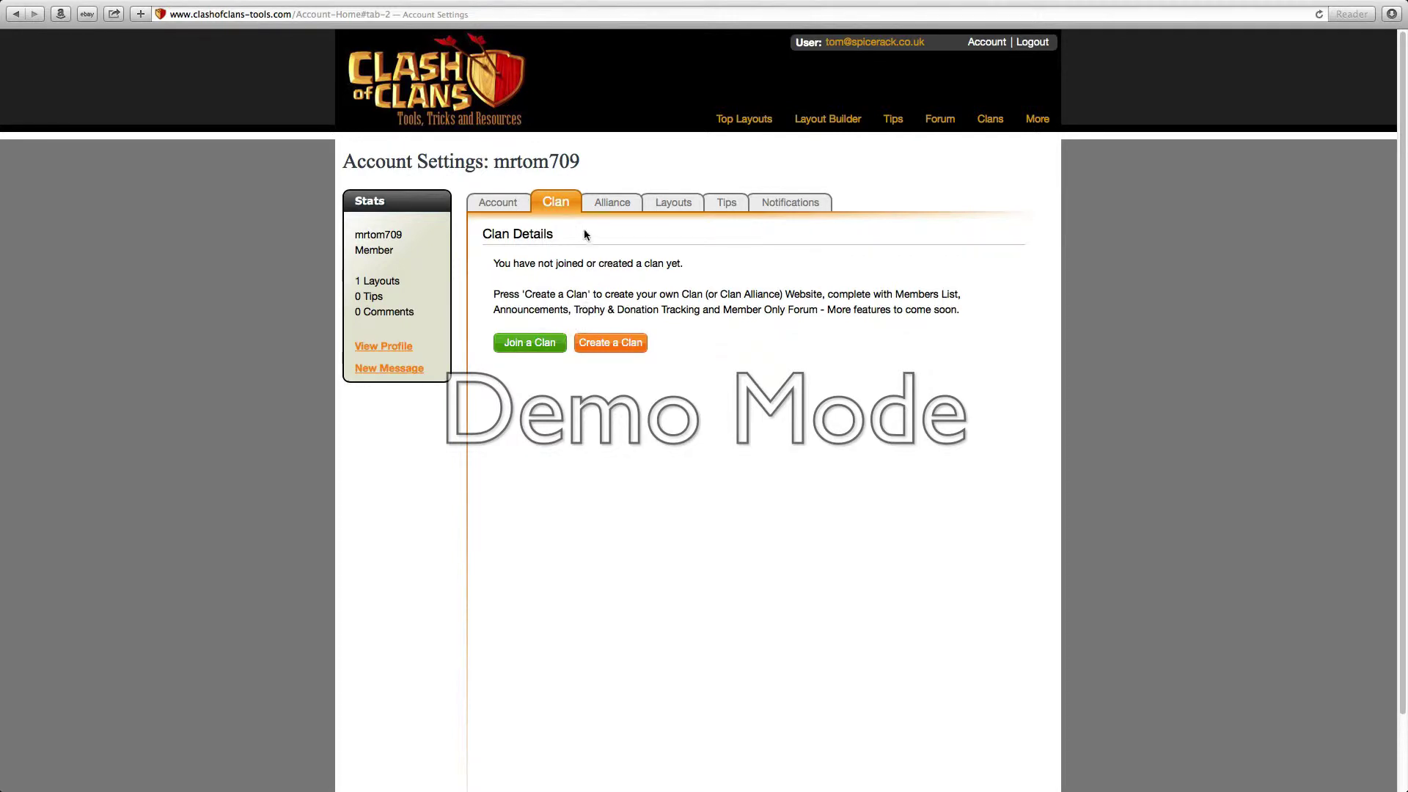
{"action": "left_click", "coordinate": [619, 203]}
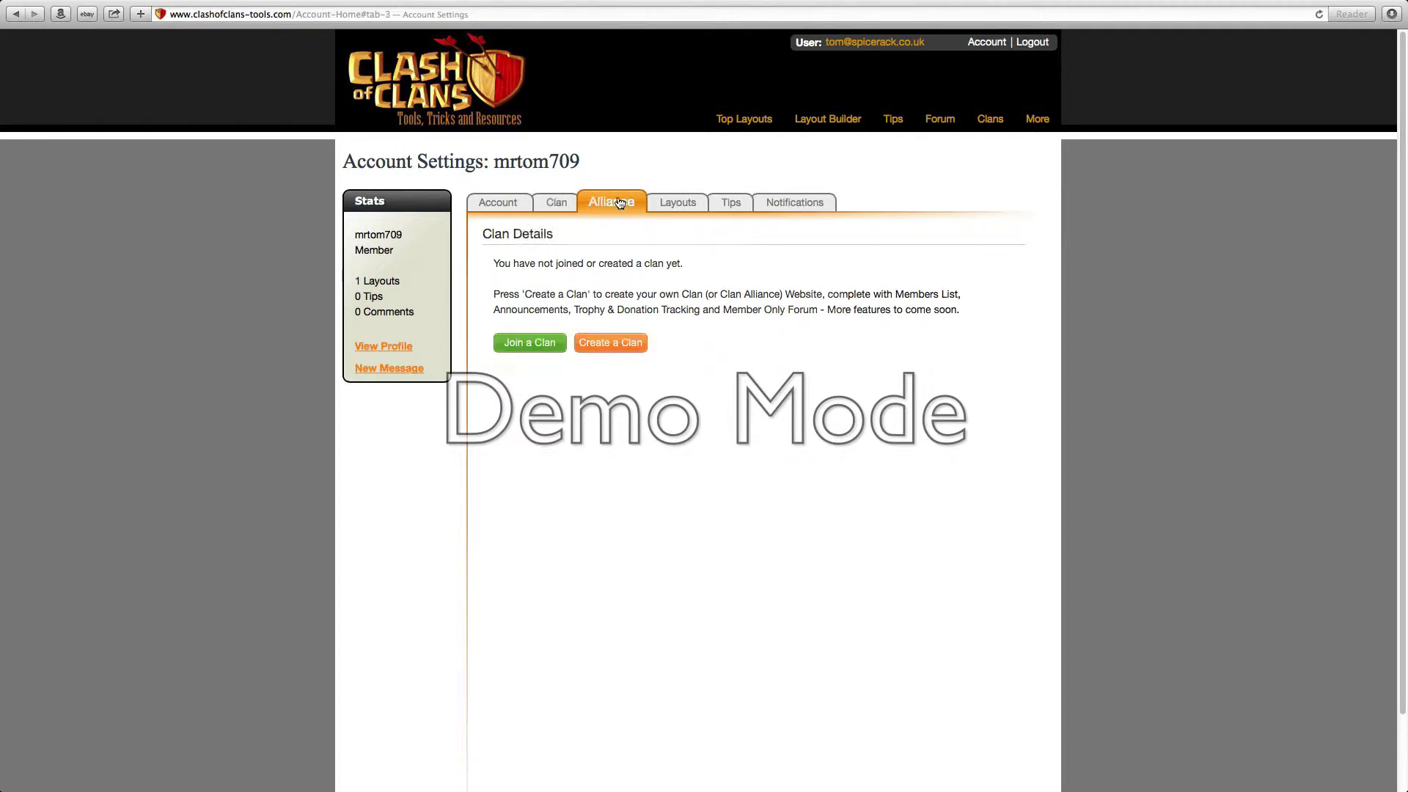
{"action": "left_click", "coordinate": [700, 201]}
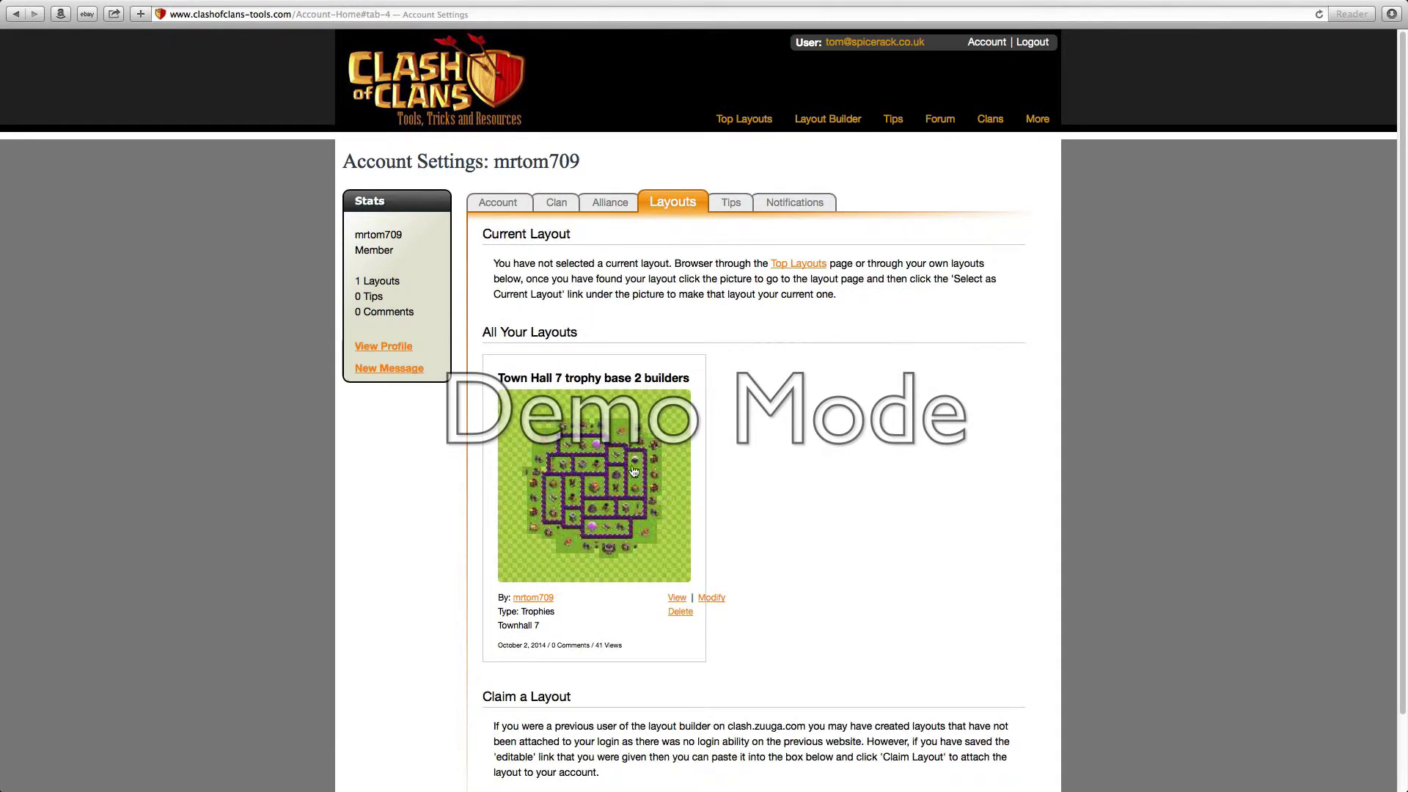
{"action": "left_click", "coordinate": [676, 597]}
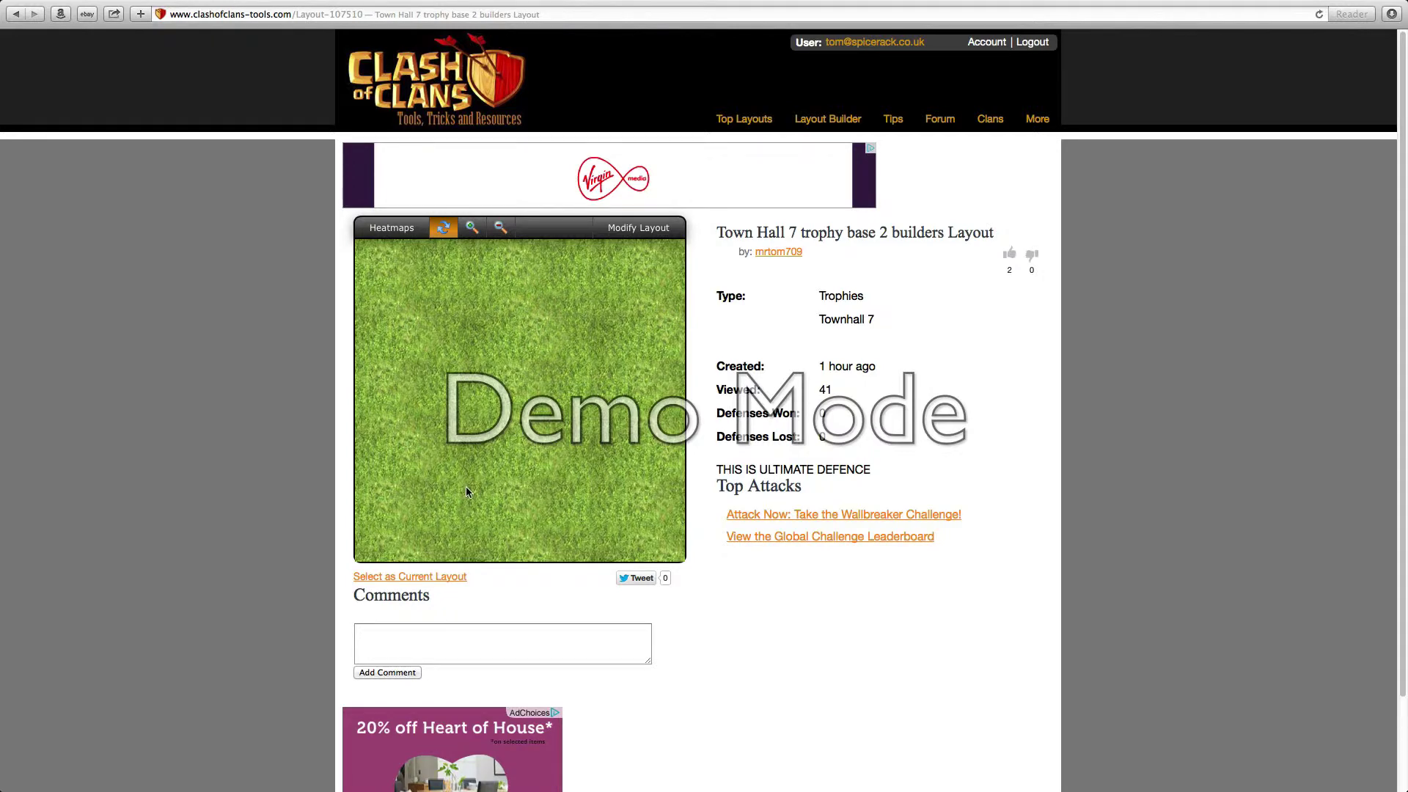
Step: Pan the layout map and load a shortened goo.gl link to the layout
{"action": "mouse_move", "coordinate": [655, 334]}
{"action": "left_mouse_down"}
{"action": "mouse_move", "coordinate": [408, 367]}
{"action": "mouse_move", "coordinate": [575, 385]}
{"action": "mouse_move", "coordinate": [649, 359]}
{"action": "left_mouse_up"}
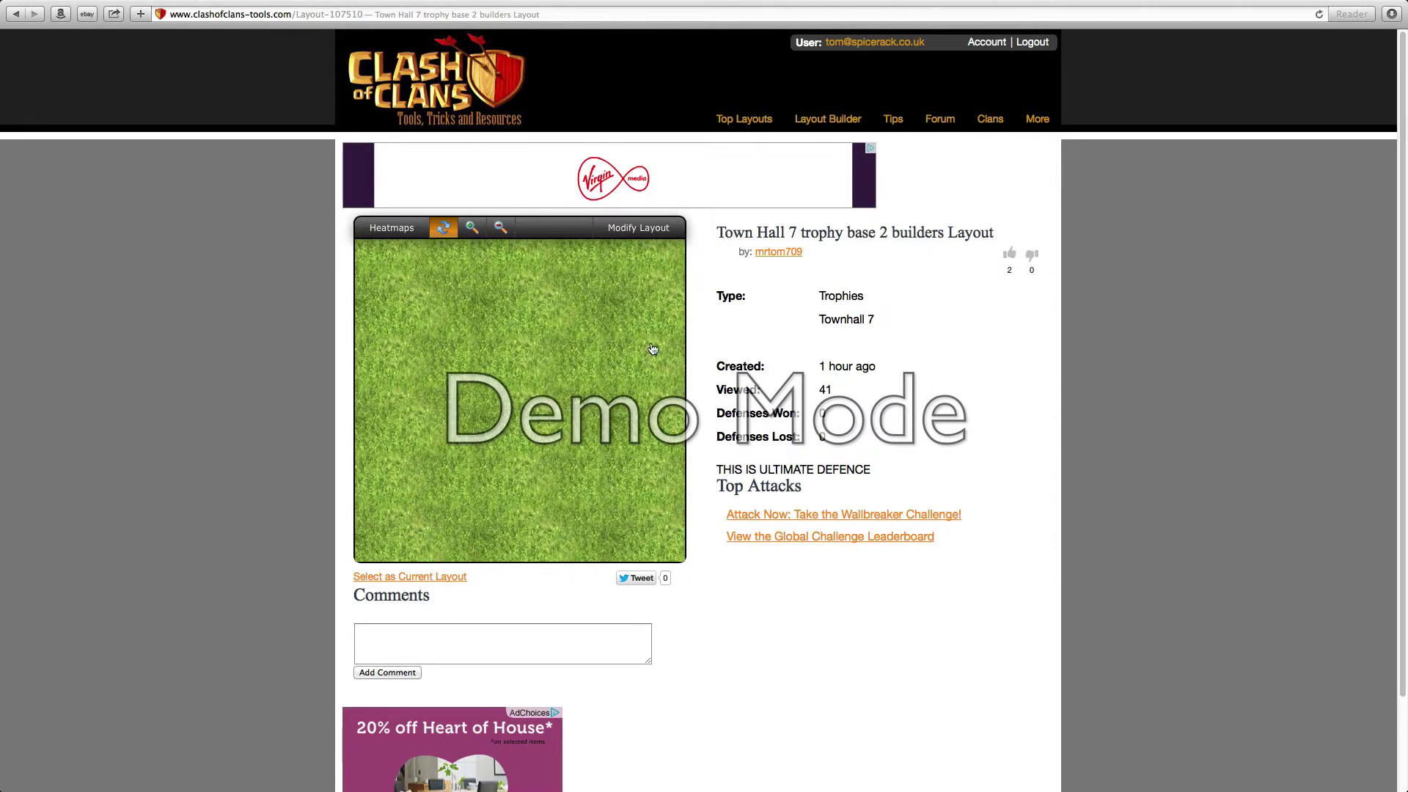
{"action": "left_click", "coordinate": [414, 9]}
{"action": "type", "text": "http://goo.gl/WHNET"}
{"action": "key", "text": "Return"}
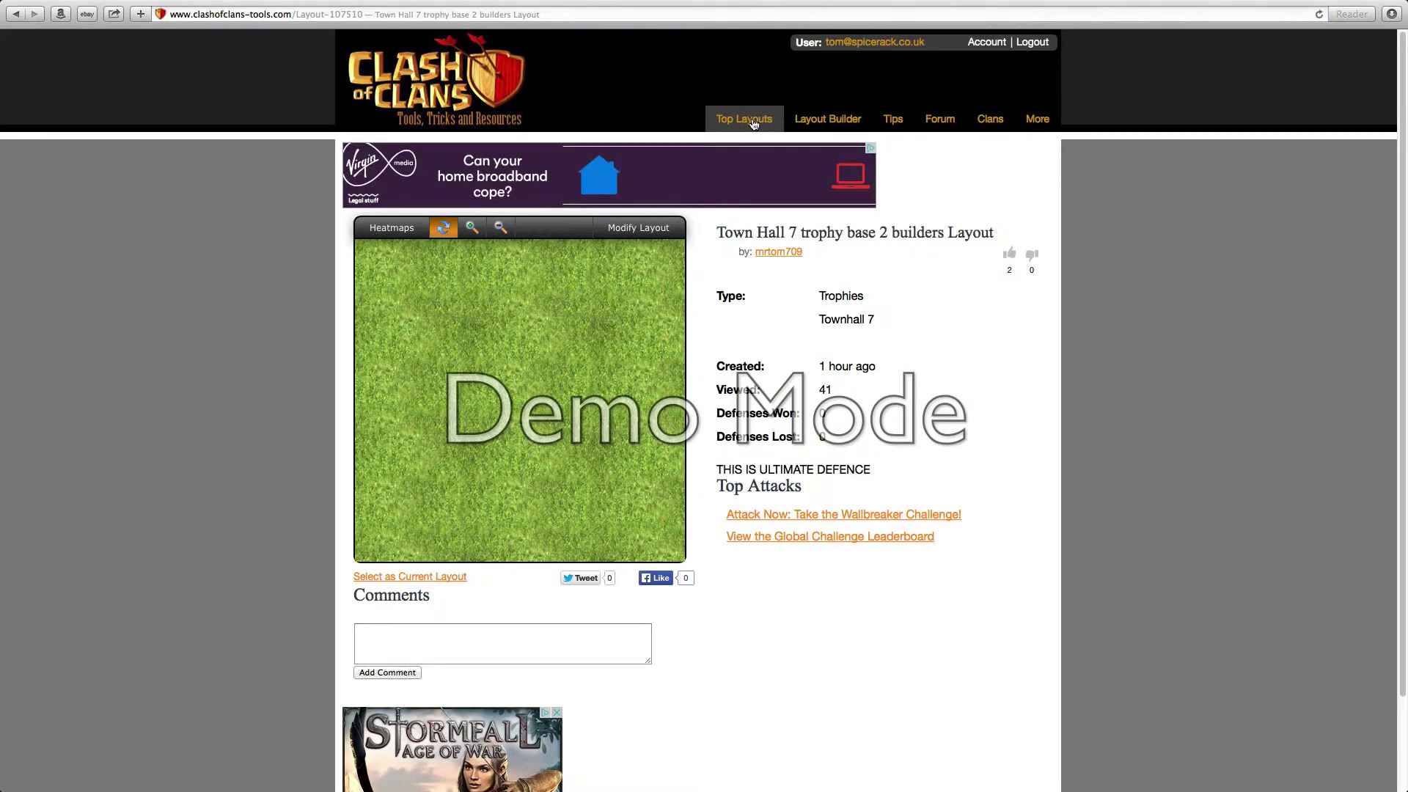
Step: Trim the address back to the site's home page and open the Clash of Clans Builder
{"action": "mouse_move", "coordinate": [1029, 124]}
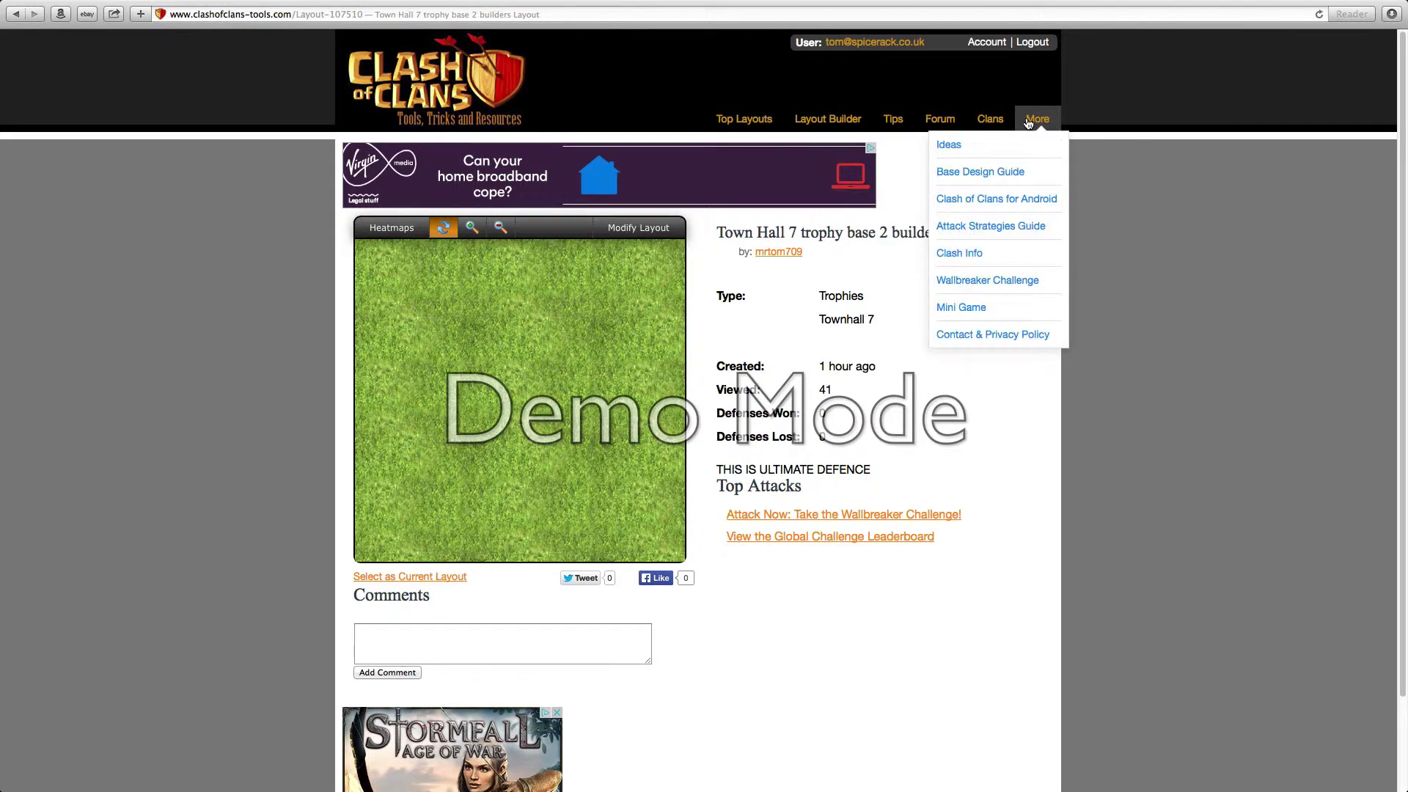
{"action": "left_click", "coordinate": [493, 17]}
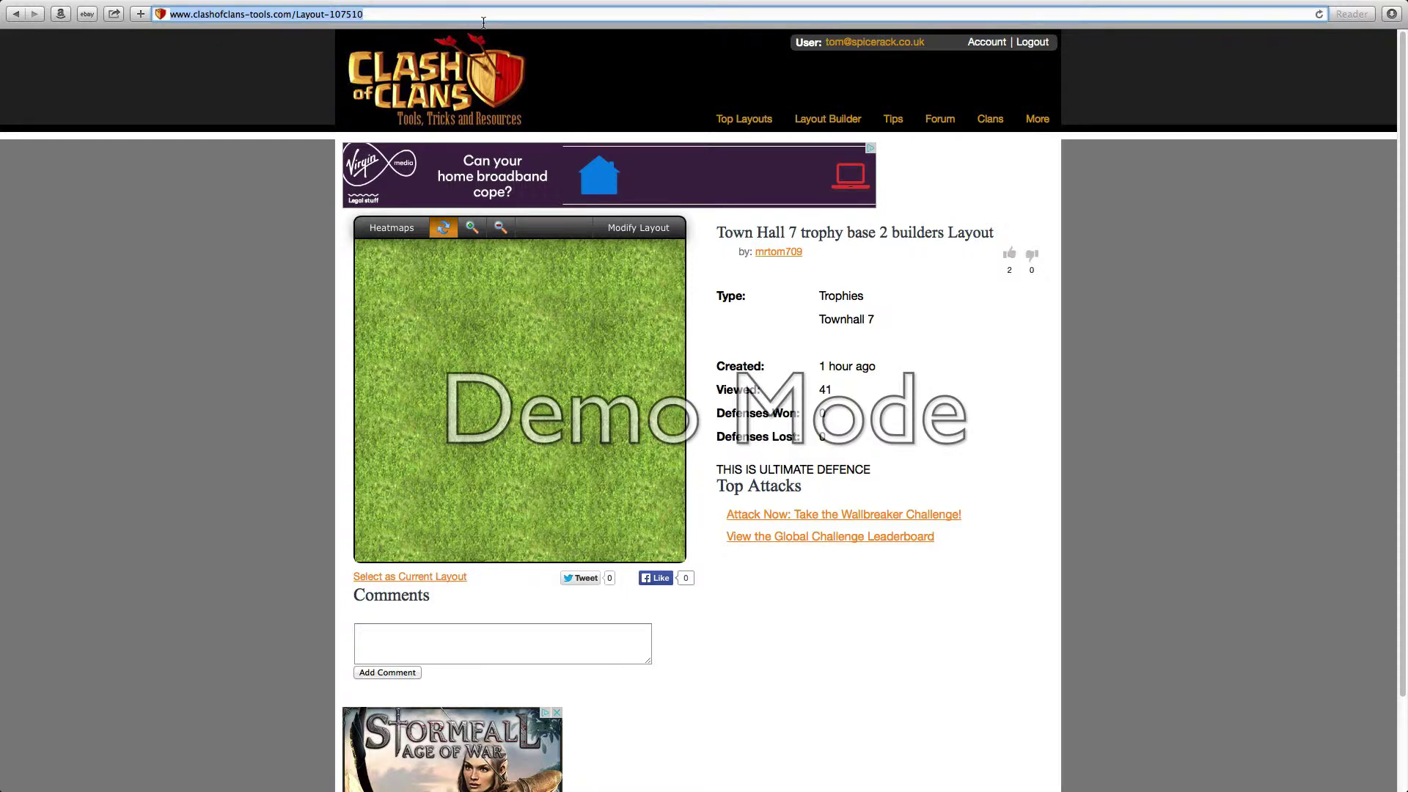
{"action": "mouse_move", "coordinate": [541, 1]}
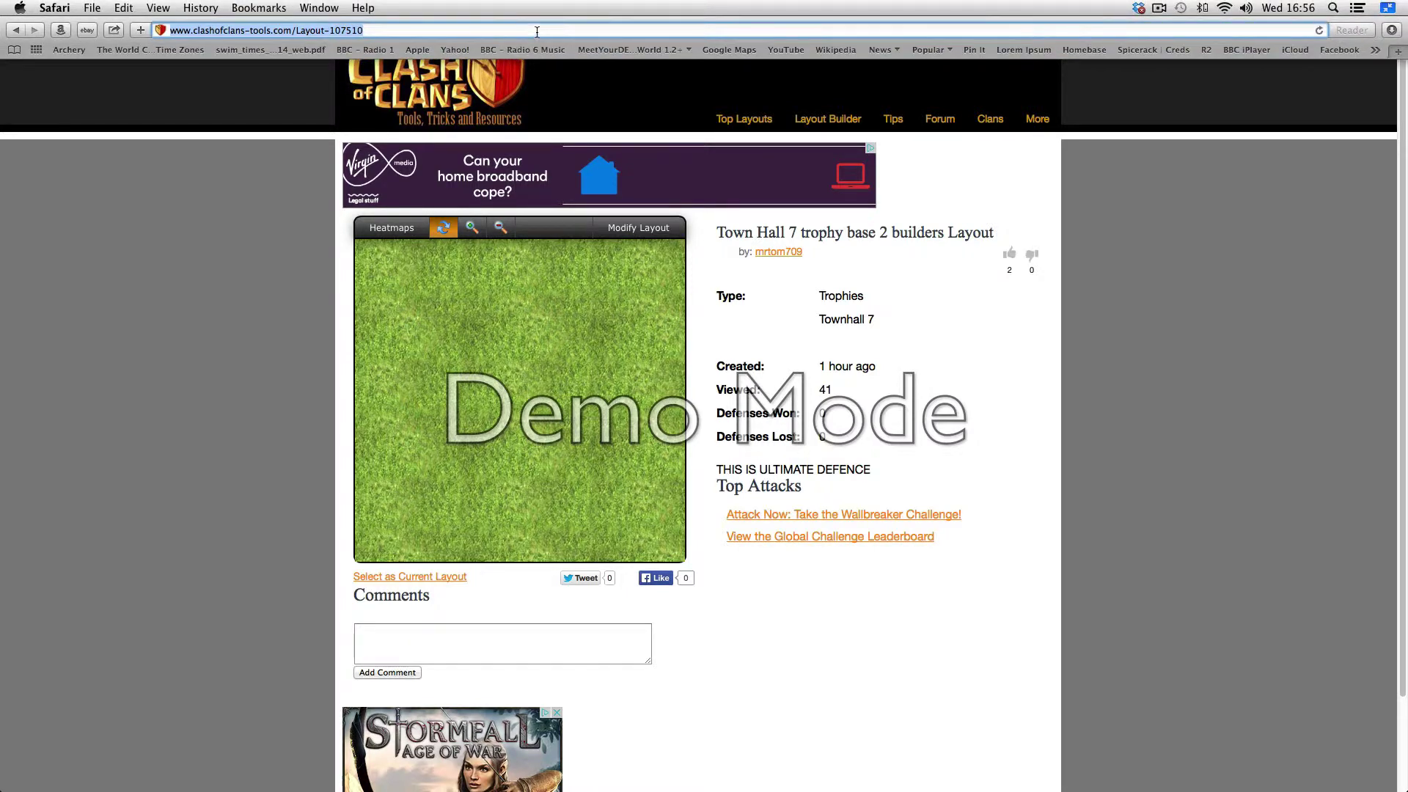
{"action": "left_click", "coordinate": [536, 32]}
{"action": "key", "text": "BackSpace"}
{"action": "key", "text": "BackSpace"}
{"action": "key", "text": "BackSpace"}
{"action": "key", "text": "BackSpace"}
{"action": "key", "text": "BackSpace"}
{"action": "key", "text": "BackSpace"}
{"action": "key", "text": "BackSpace"}
{"action": "key", "text": "BackSpace"}
{"action": "key", "text": "BackSpace"}
{"action": "key", "text": "BackSpace"}
{"action": "key", "text": "BackSpace"}
{"action": "key", "text": "BackSpace"}
{"action": "key", "text": "BackSpace"}
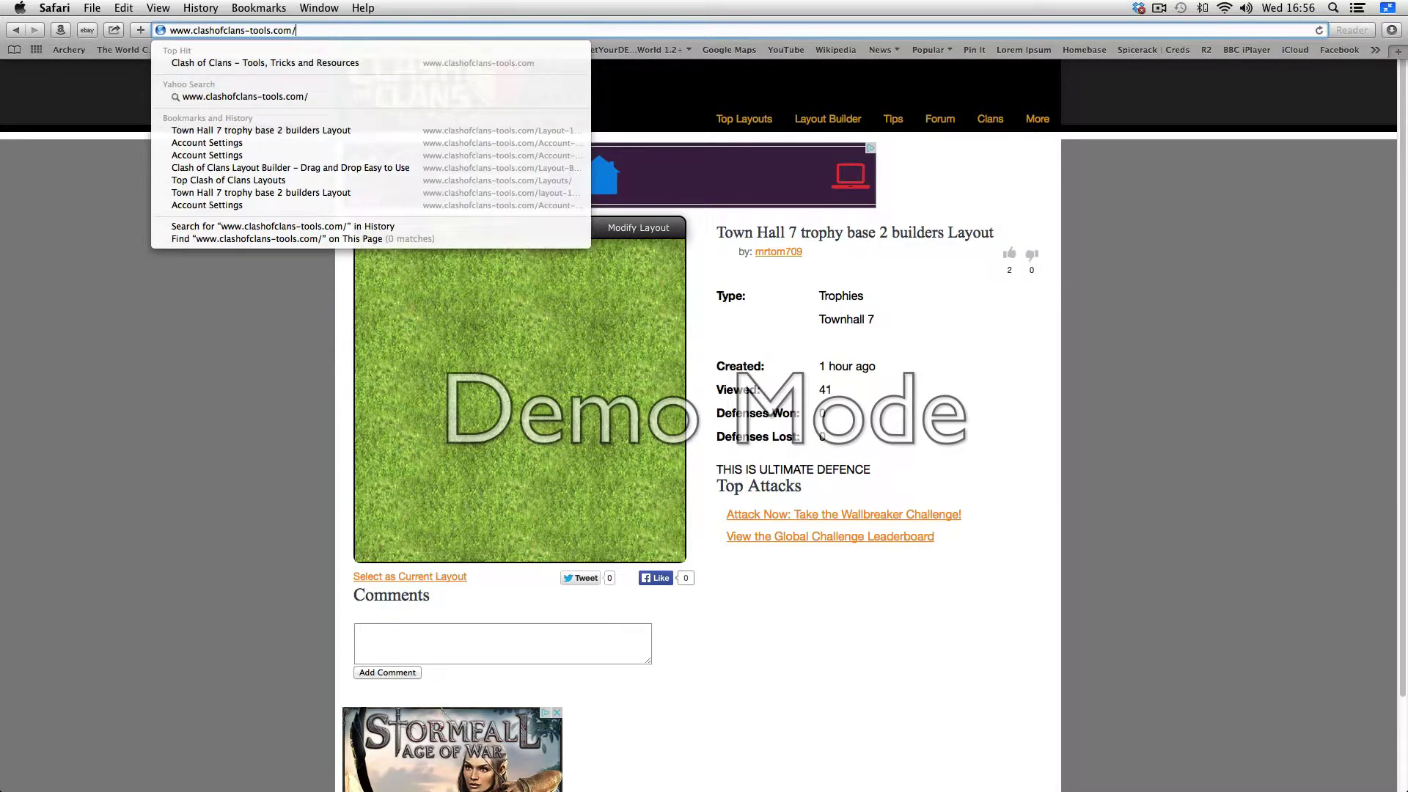
{"action": "key", "text": "Return"}
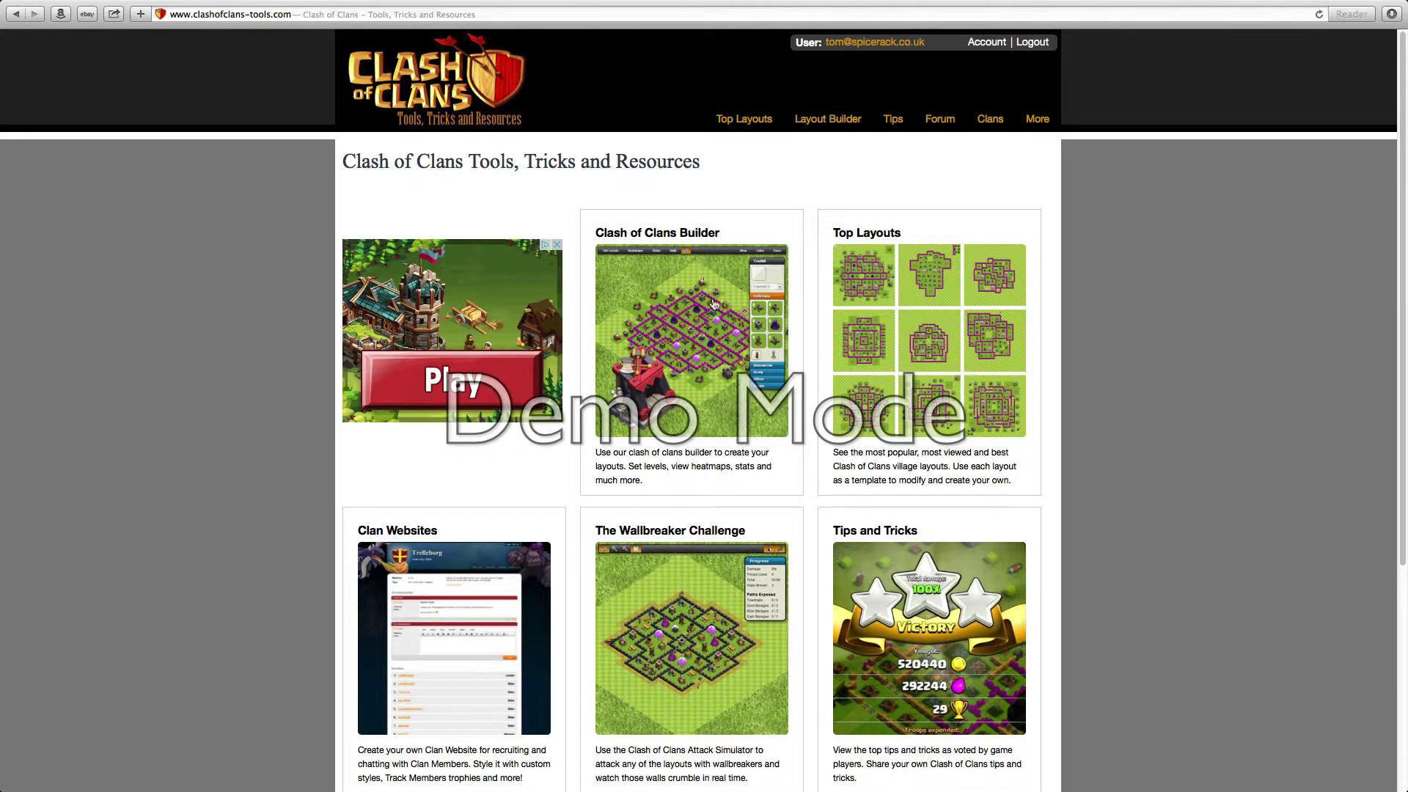
{"action": "left_click", "coordinate": [713, 308]}
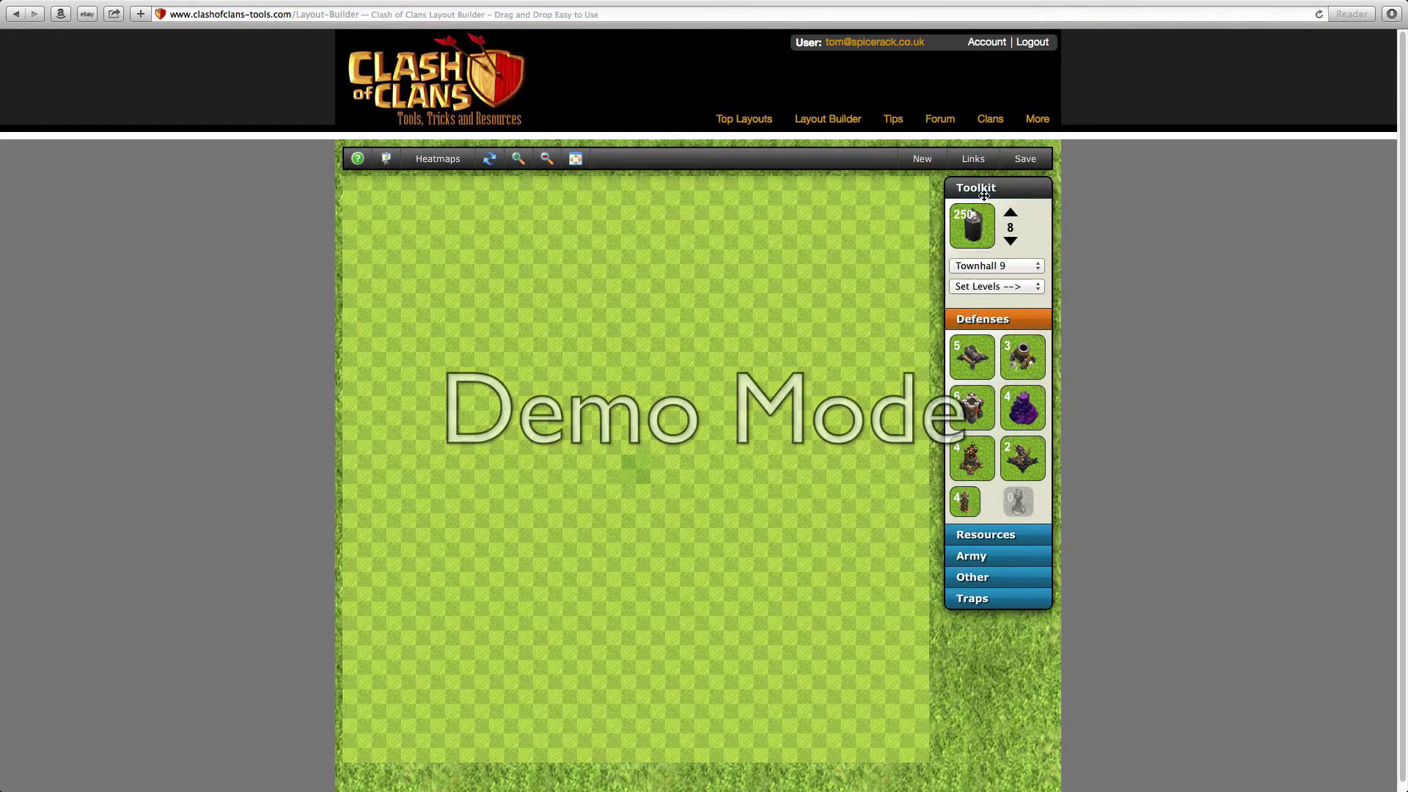
{"action": "left_click_drag", "start_coordinate": [984, 194], "coordinate": [990, 227]}
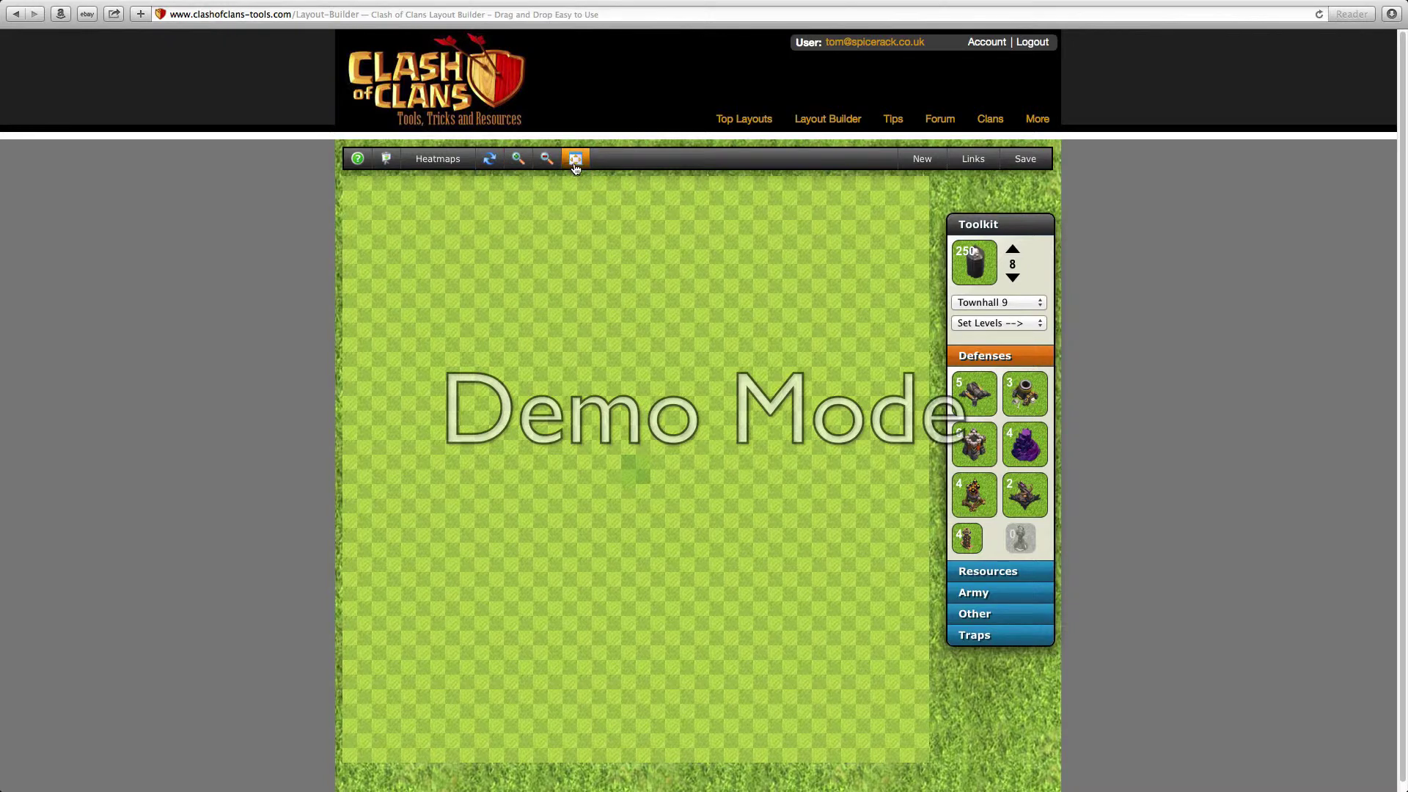
{"action": "left_click", "coordinate": [575, 159]}
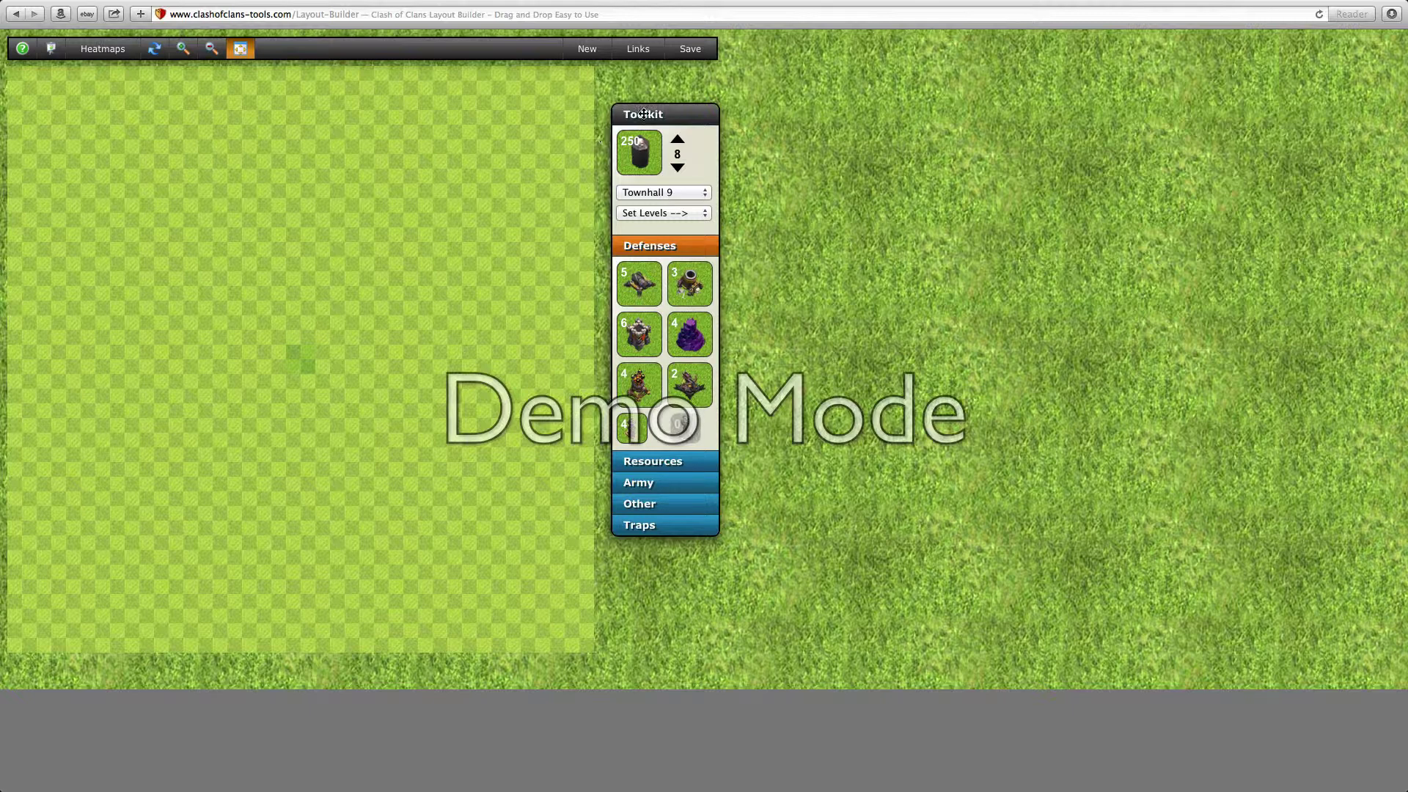
{"action": "left_click", "coordinate": [241, 50]}
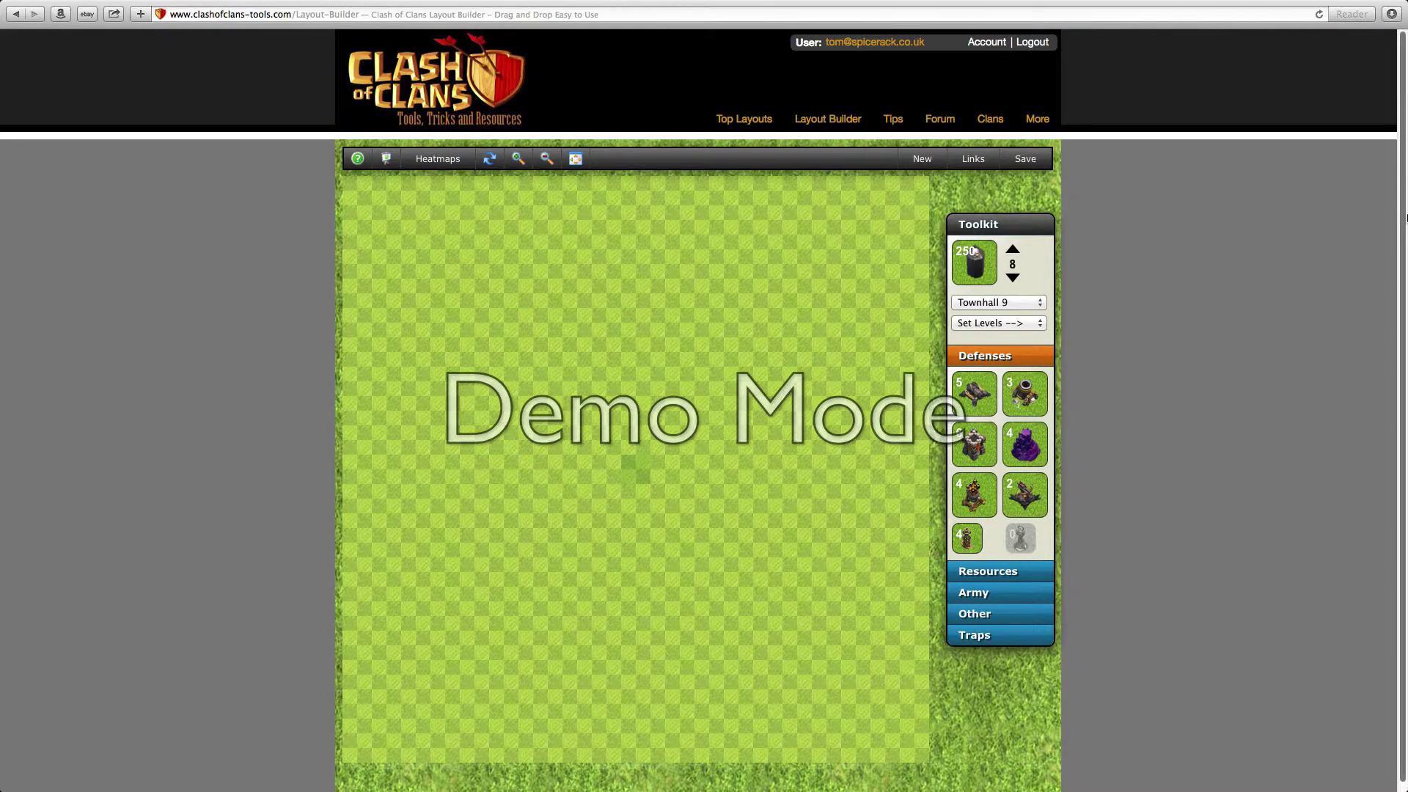
{"action": "scroll", "coordinate": [1406, 217], "scroll_direction": "down", "scroll_amount": 1}
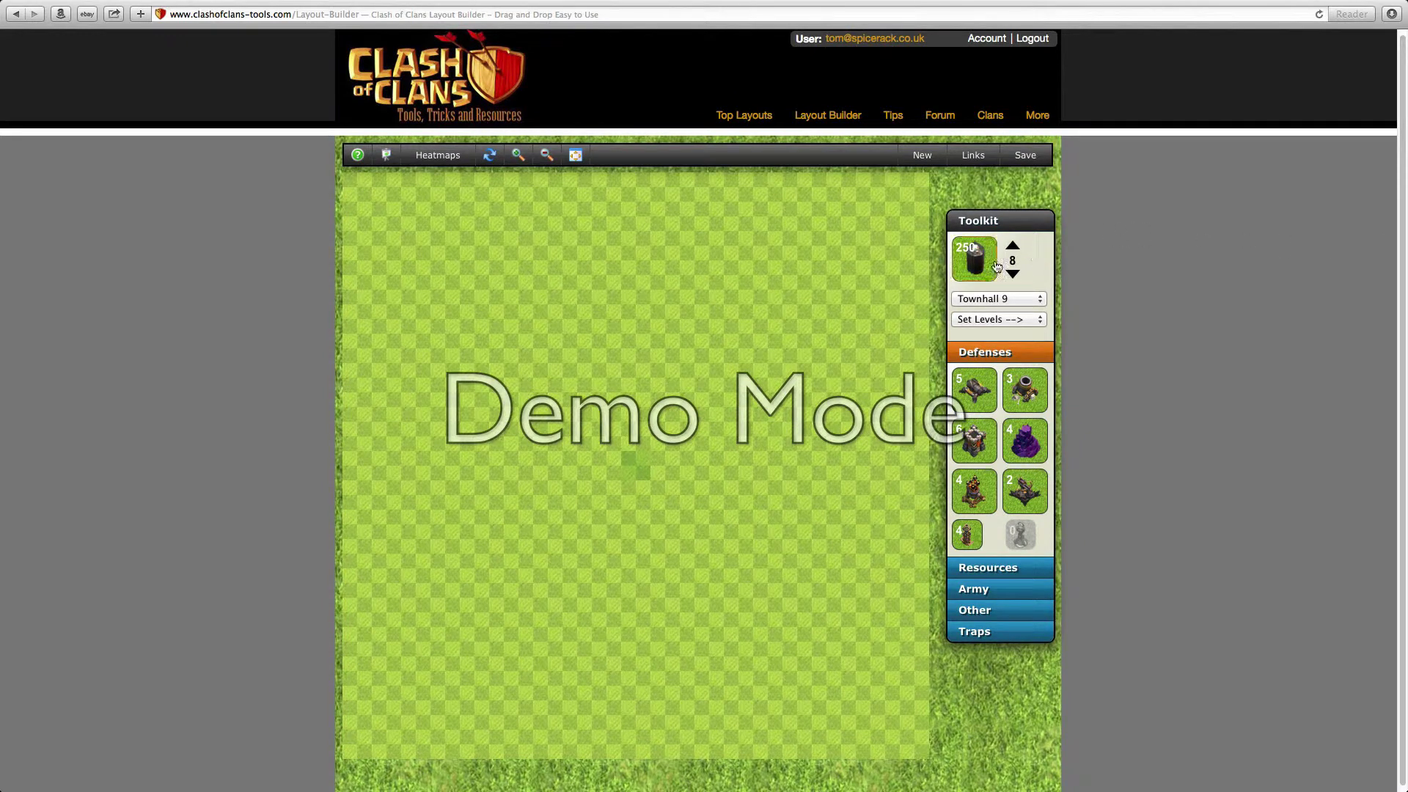
Step: Place a cannon, switch the layout to Townhall 10 and set all buildings to TH max
{"action": "left_click_drag", "start_coordinate": [998, 390], "coordinate": [636, 421]}
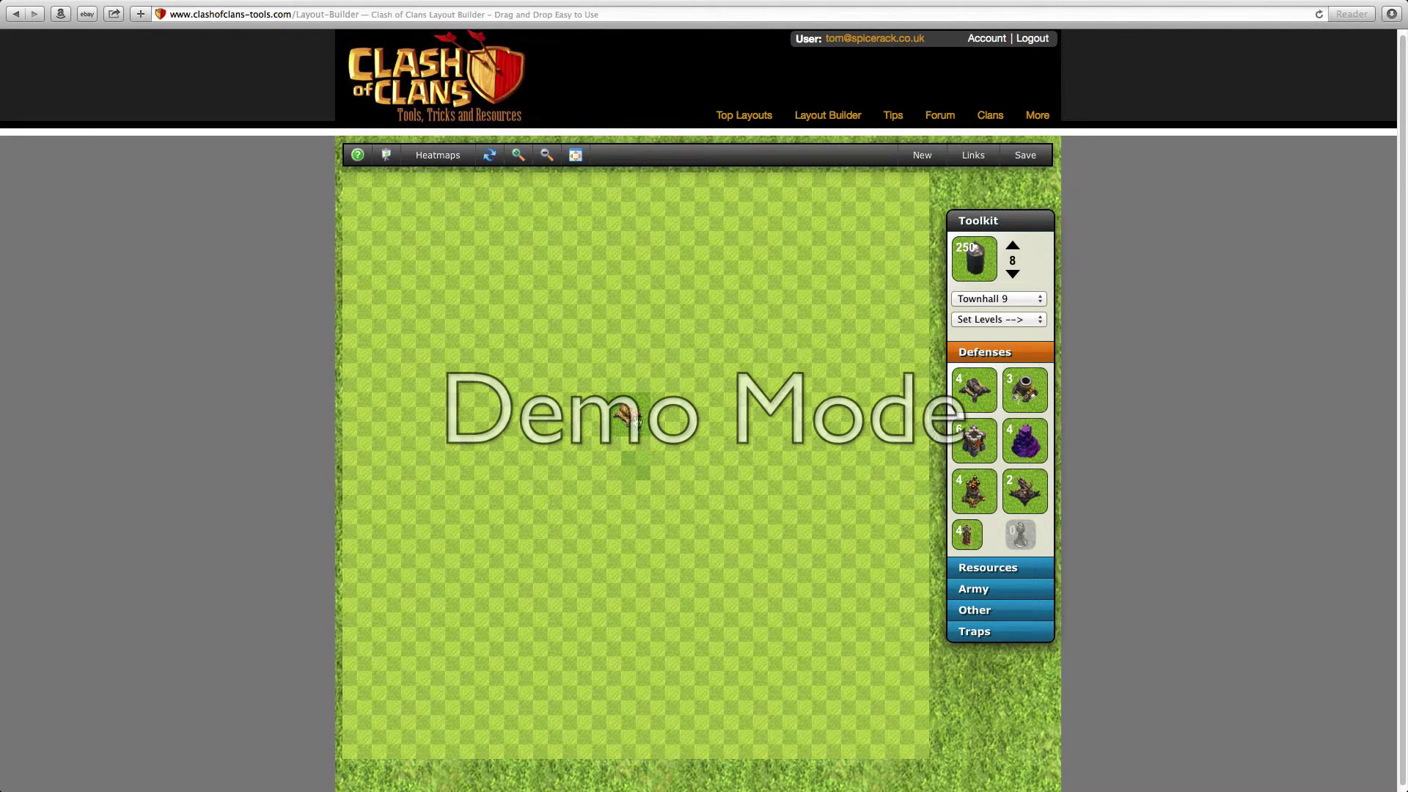
{"action": "left_click", "coordinate": [1012, 299]}
{"action": "left_click", "coordinate": [998, 314]}
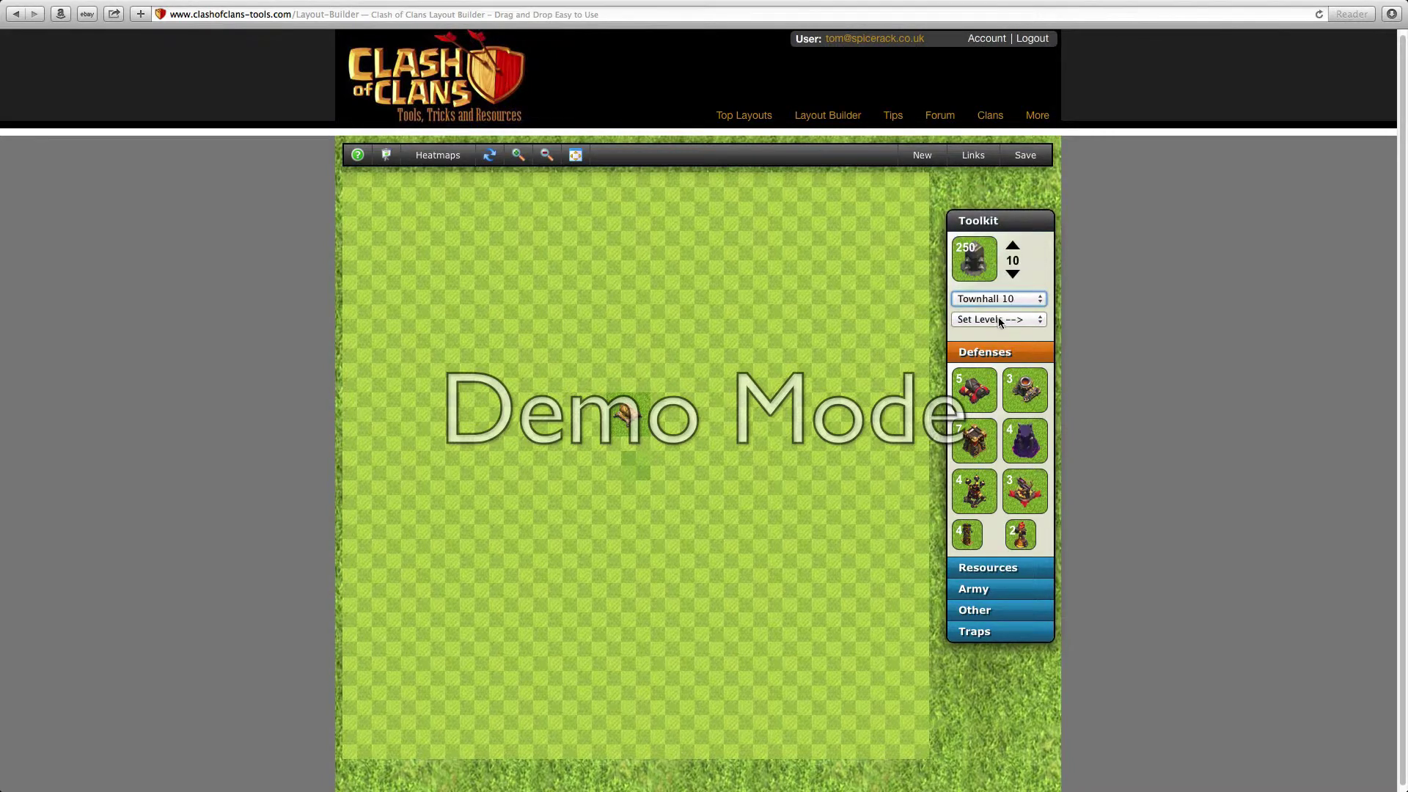
{"action": "left_click", "coordinate": [999, 320]}
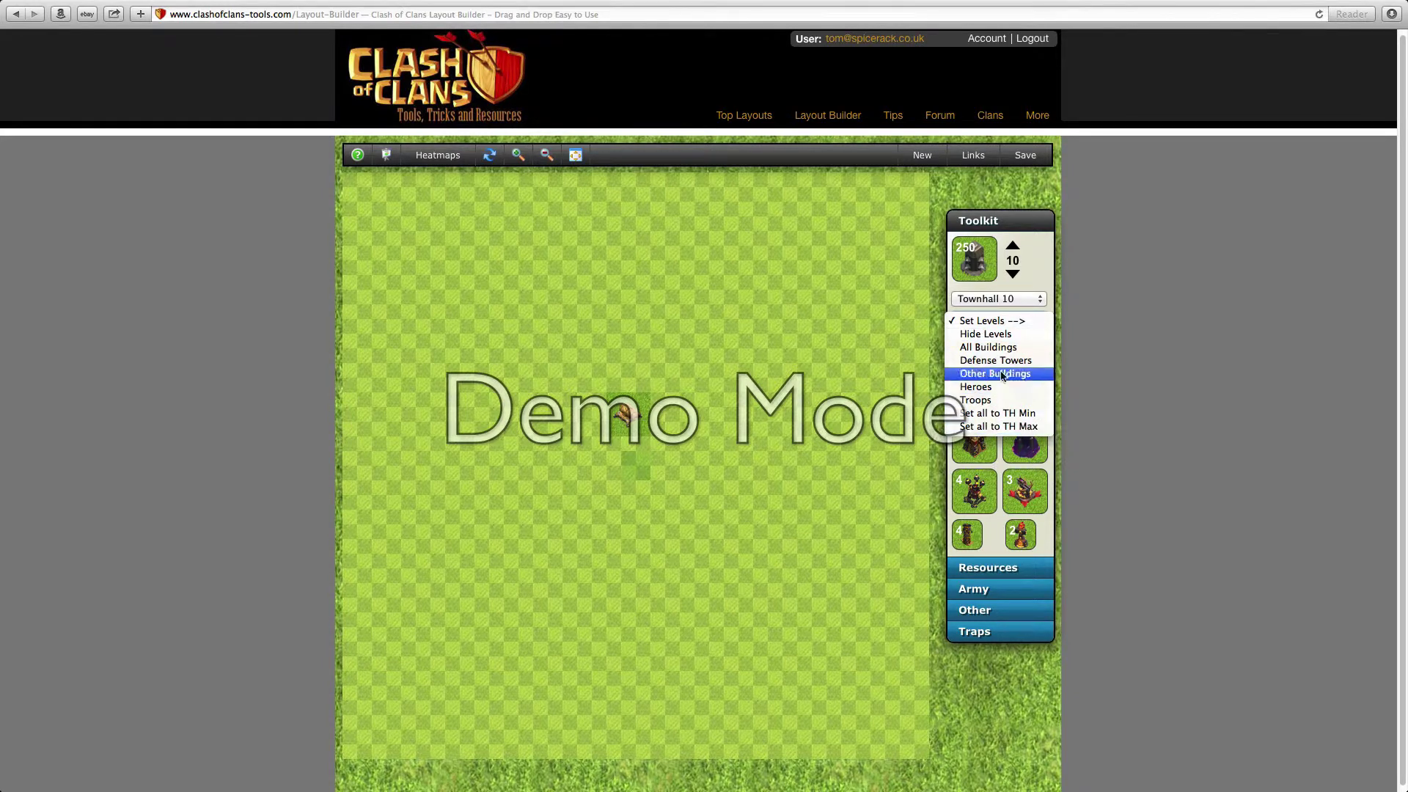
{"action": "left_click", "coordinate": [1018, 426]}
{"action": "left_click", "coordinate": [806, 261]}
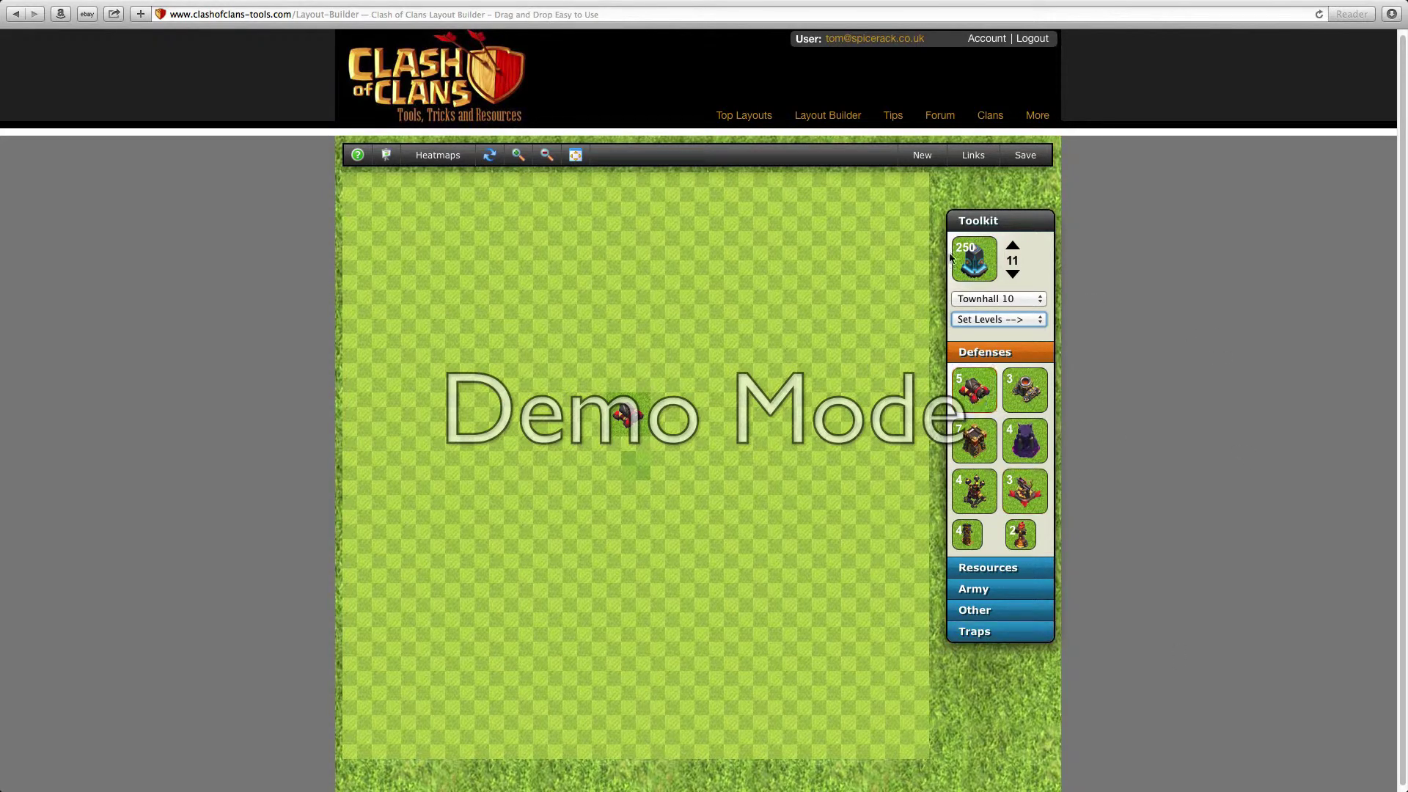
Step: Select walls and place wall pieces on the grid
{"action": "left_click", "coordinate": [973, 262]}
{"action": "left_click", "coordinate": [716, 311]}
{"action": "left_click", "coordinate": [777, 283]}
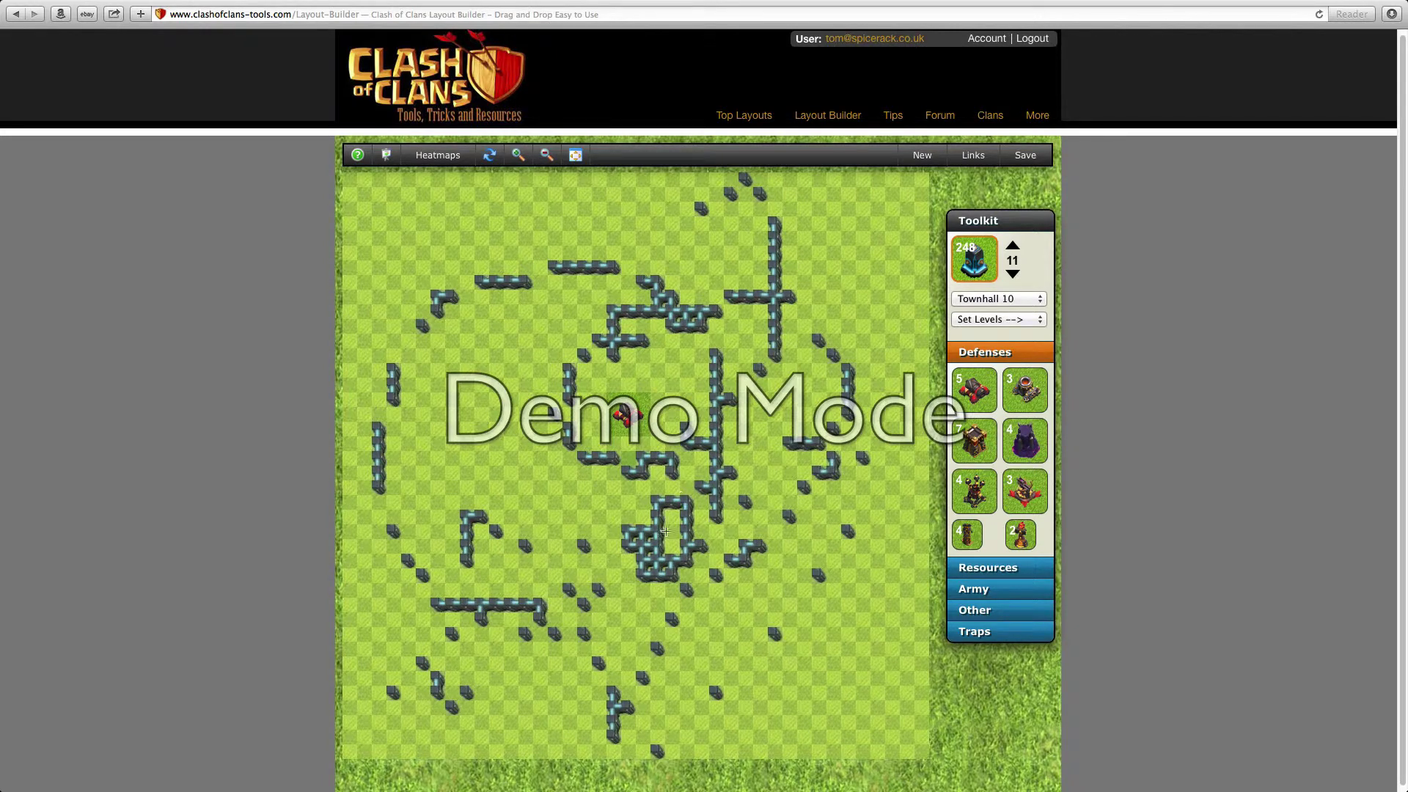
Step: Downgrade the layout to Townhall 1 and erase wooden wall pieces from the upper walls
{"action": "left_click", "coordinate": [997, 299]}
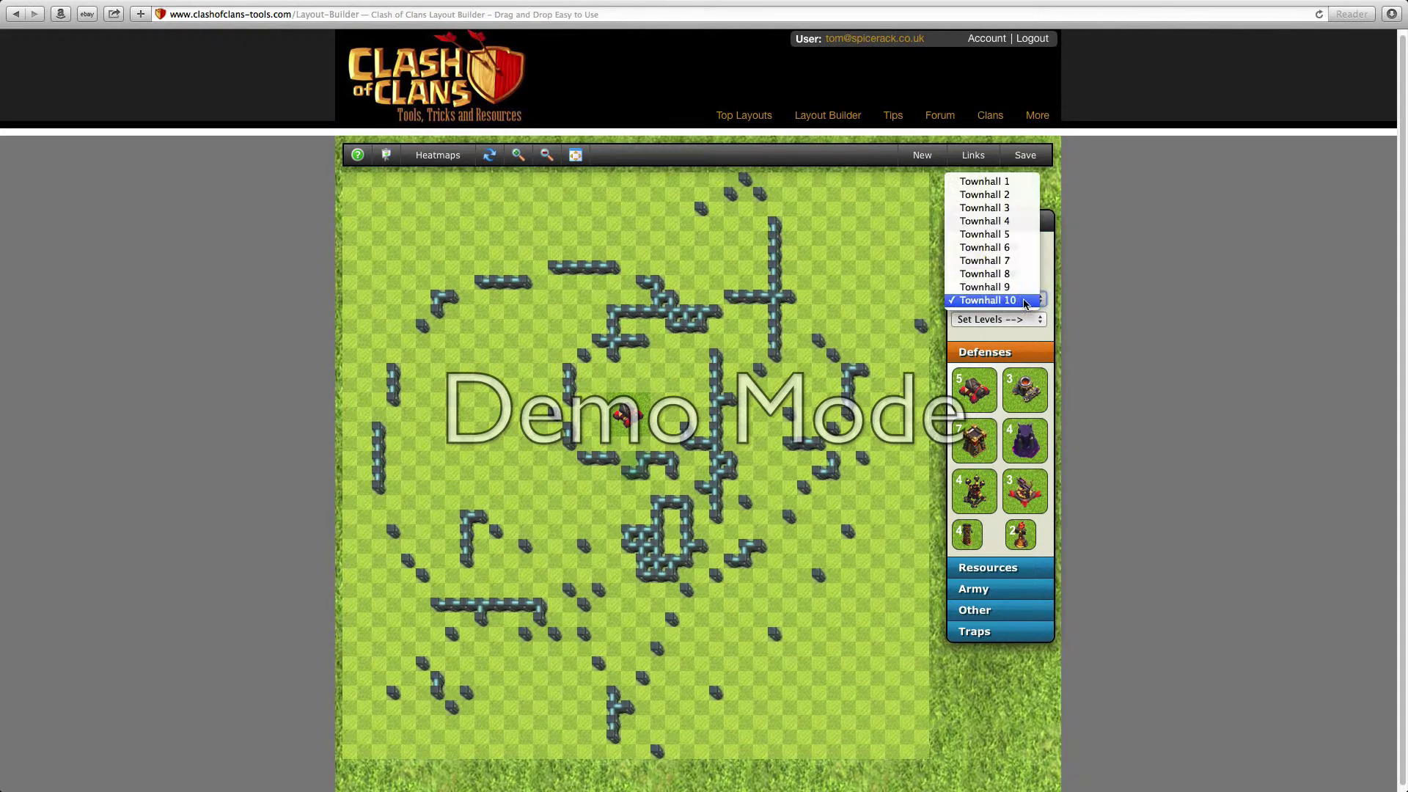
{"action": "left_click", "coordinate": [1006, 183]}
{"action": "left_click", "coordinate": [810, 268]}
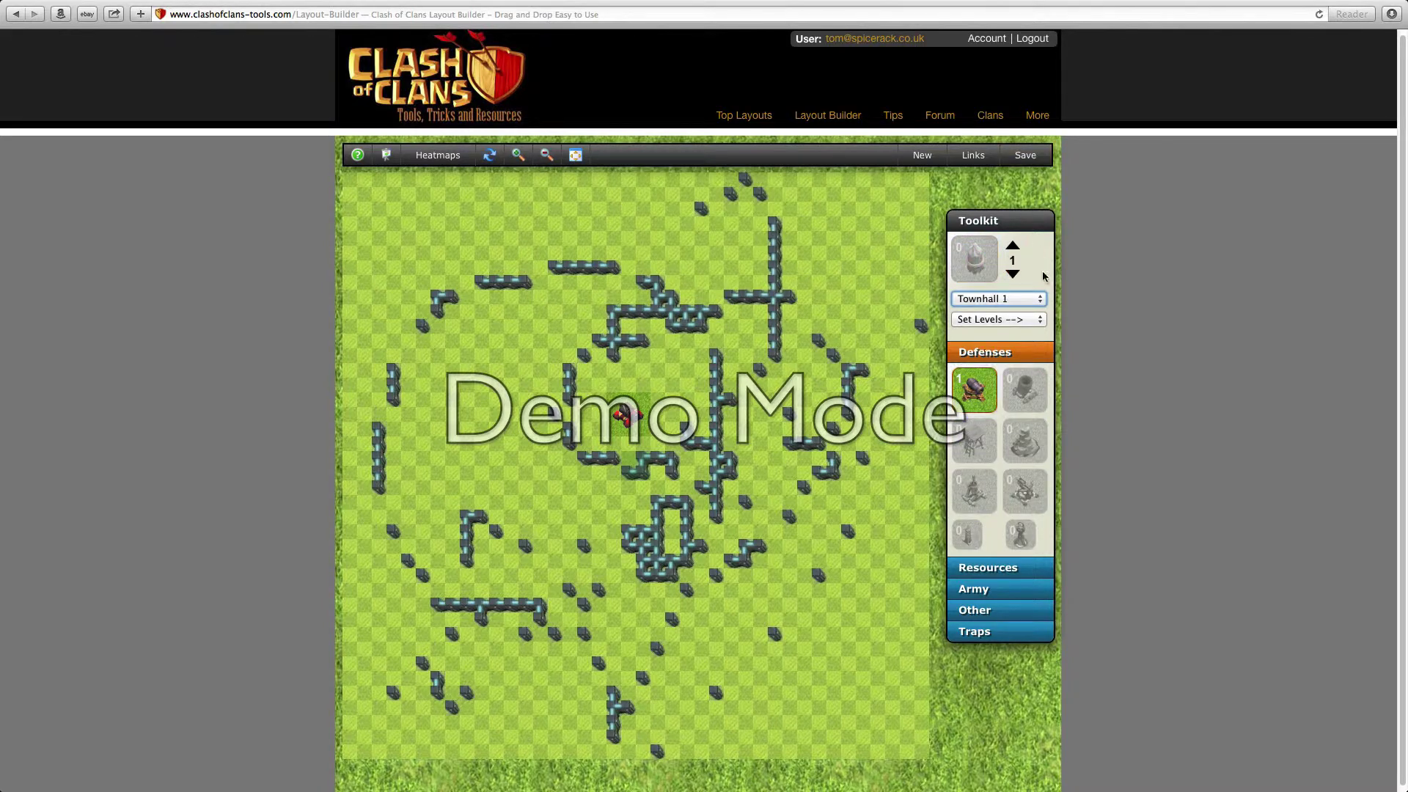
{"action": "left_click", "coordinate": [1017, 276]}
{"action": "left_click", "coordinate": [766, 276]}
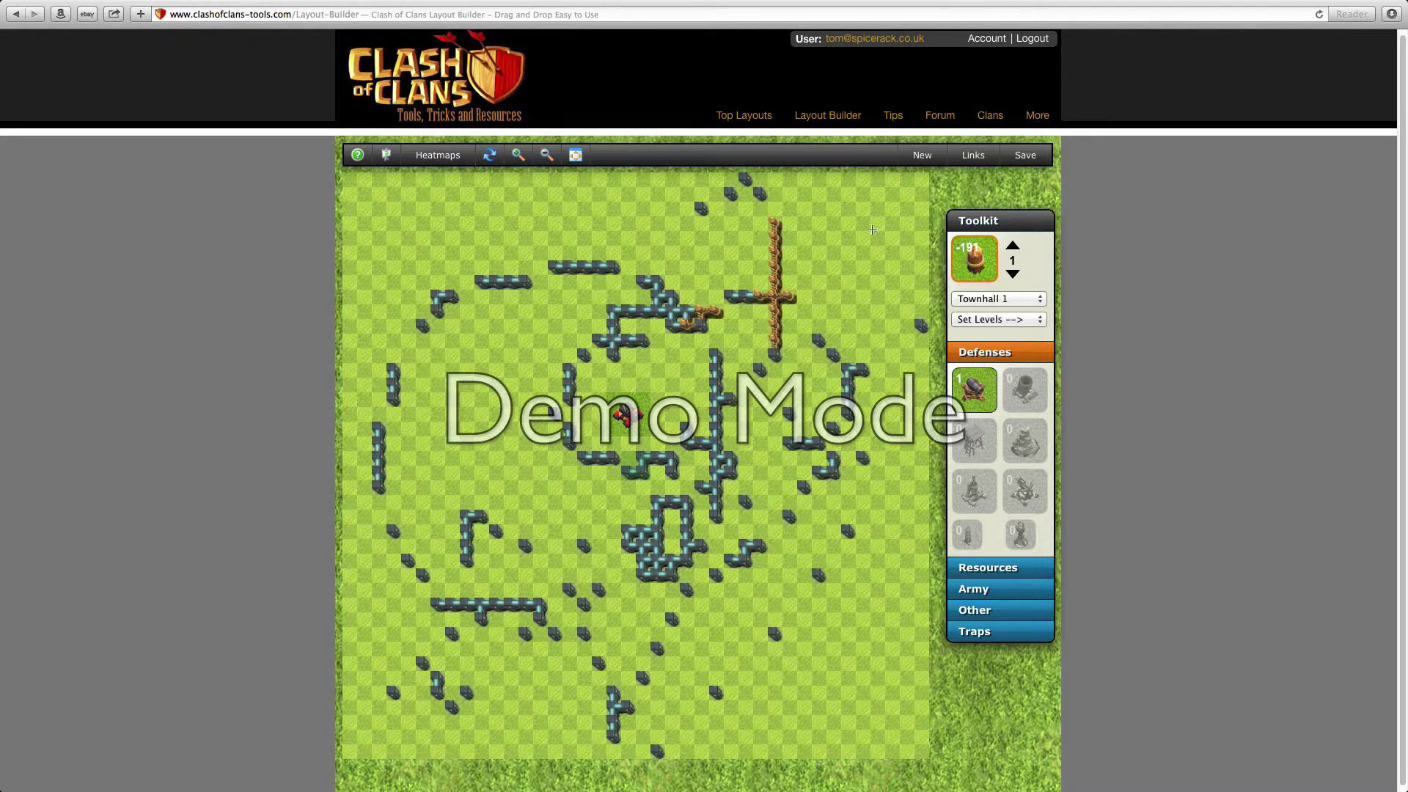
{"action": "mouse_move", "coordinate": [782, 300]}
{"action": "left_mouse_down"}
{"action": "mouse_move", "coordinate": [738, 301]}
{"action": "mouse_move", "coordinate": [655, 563]}
{"action": "mouse_move", "coordinate": [693, 578]}
{"action": "mouse_move", "coordinate": [644, 549]}
{"action": "mouse_move", "coordinate": [666, 507]}
{"action": "mouse_move", "coordinate": [708, 488]}
{"action": "mouse_move", "coordinate": [707, 506]}
{"action": "mouse_move", "coordinate": [737, 517]}
{"action": "left_mouse_up"}
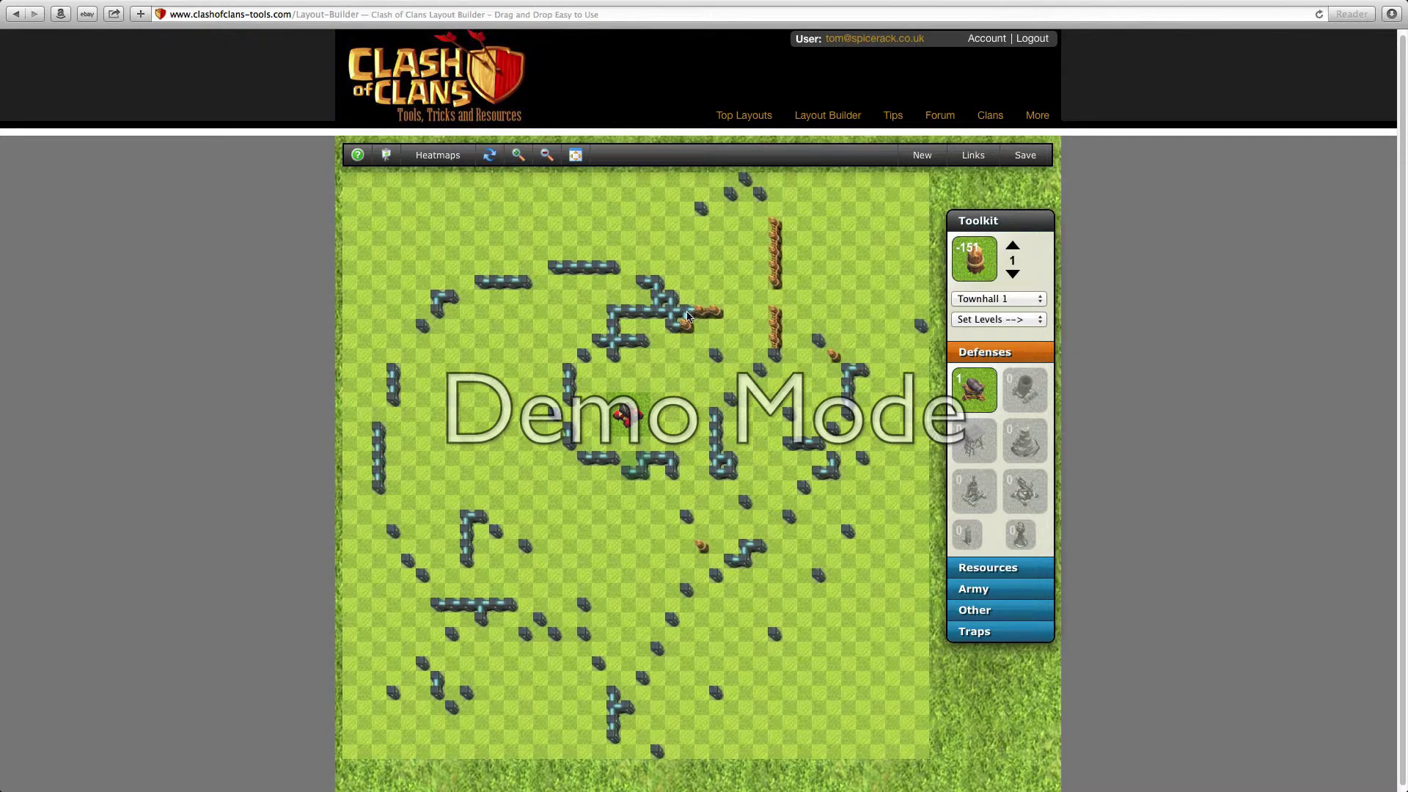
{"action": "mouse_move", "coordinate": [737, 333]}
{"action": "left_mouse_down"}
{"action": "mouse_move", "coordinate": [792, 375]}
{"action": "mouse_move", "coordinate": [746, 287]}
{"action": "mouse_move", "coordinate": [762, 343]}
{"action": "left_mouse_up"}
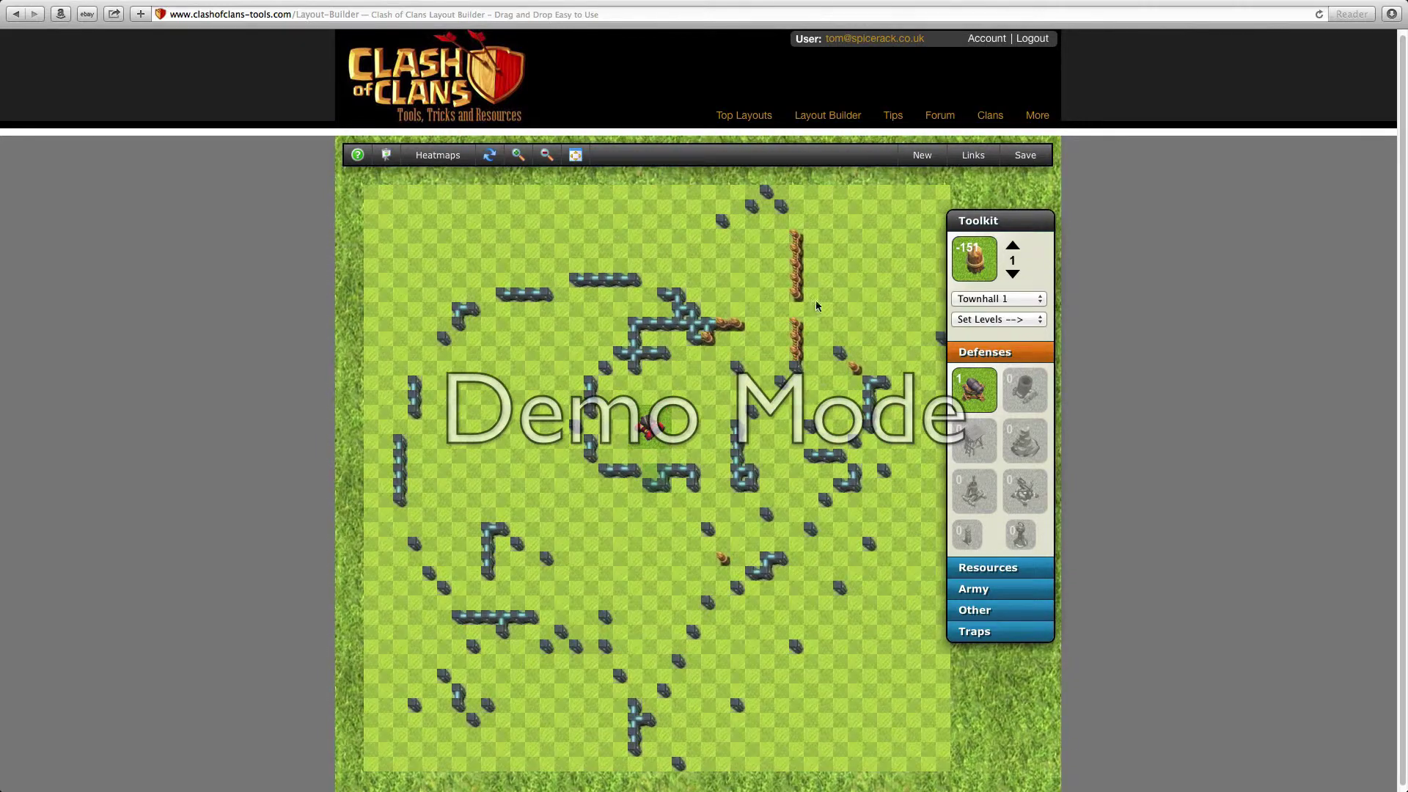
Step: Reset the builder to a new empty layout
{"action": "left_click", "coordinate": [922, 154]}
{"action": "left_click", "coordinate": [937, 182]}
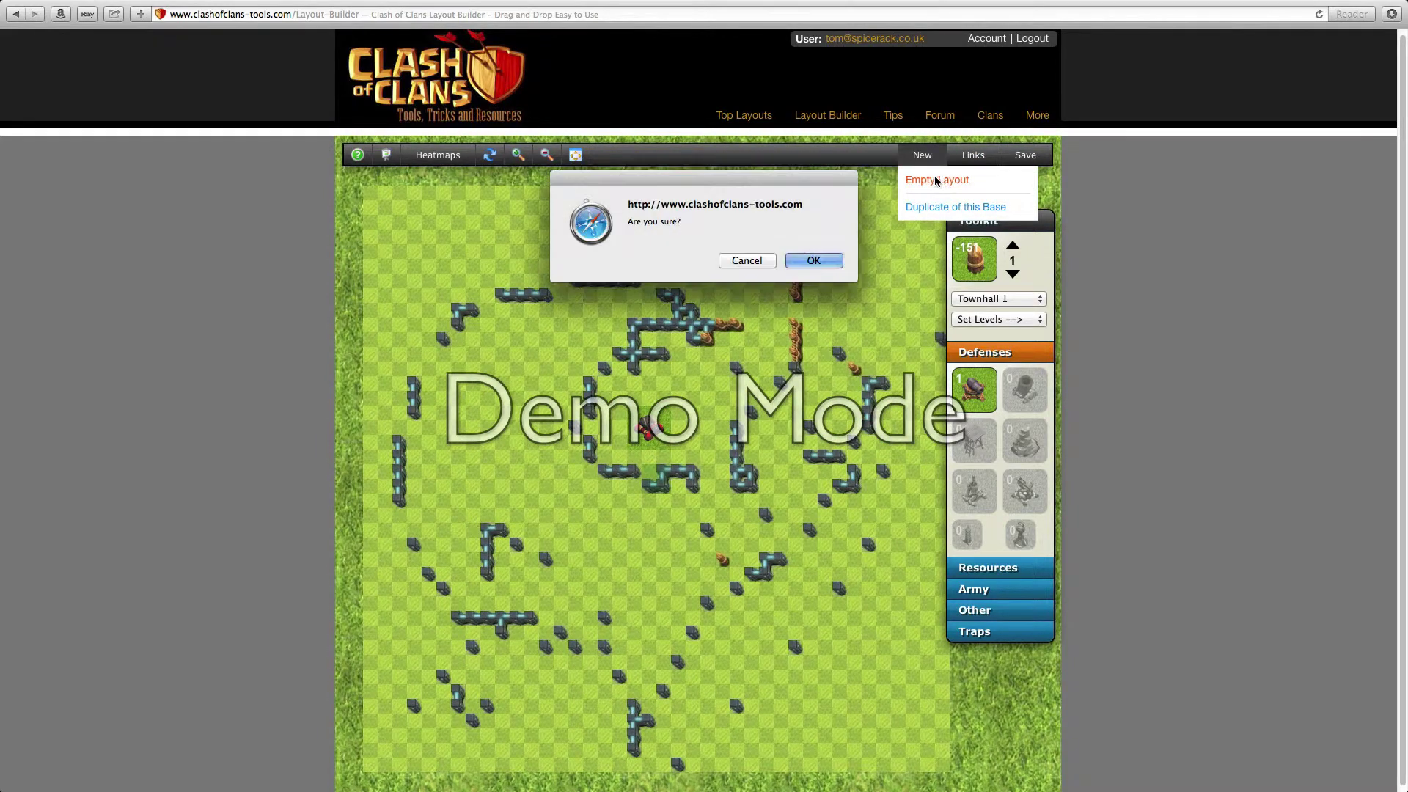
{"action": "left_click", "coordinate": [818, 259]}
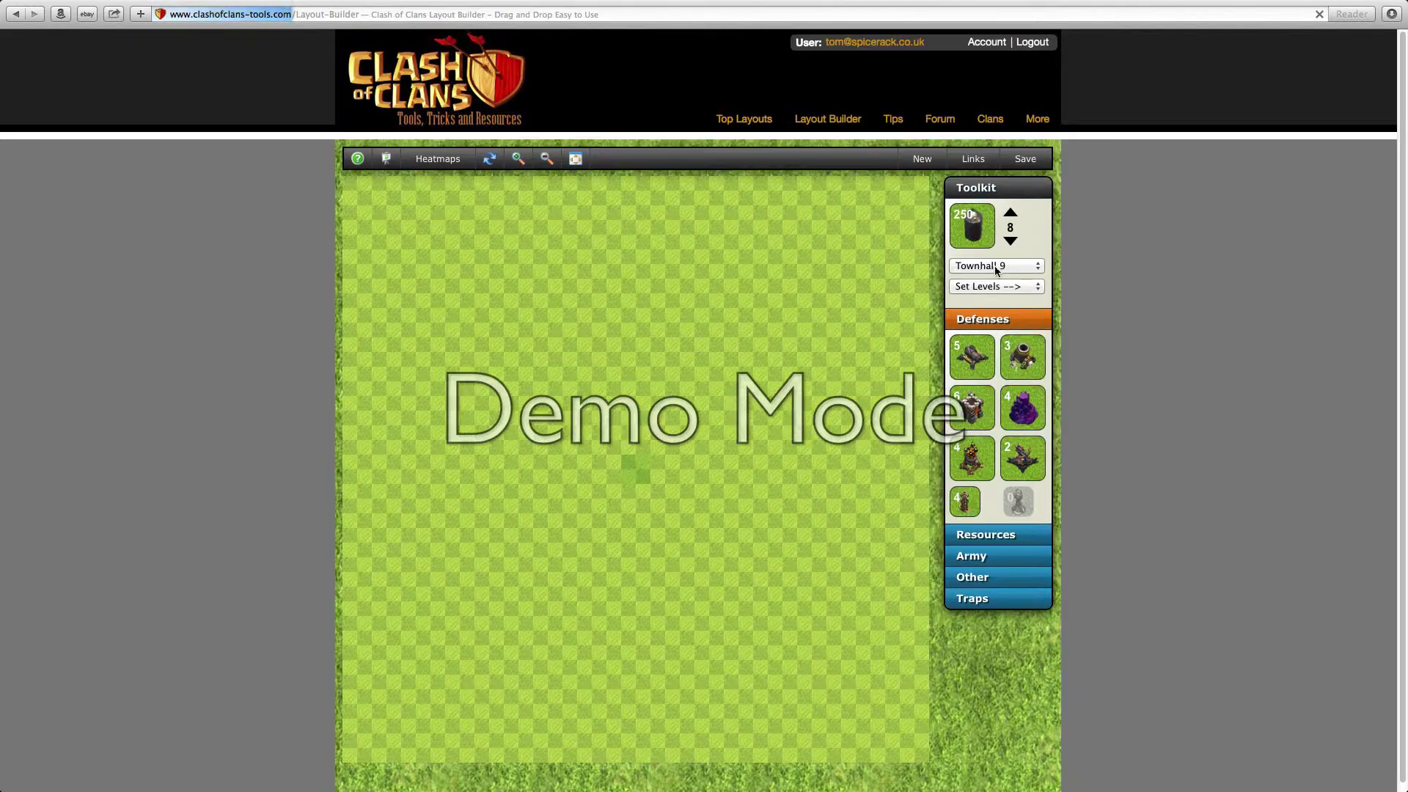
{"action": "left_click", "coordinate": [1018, 268]}
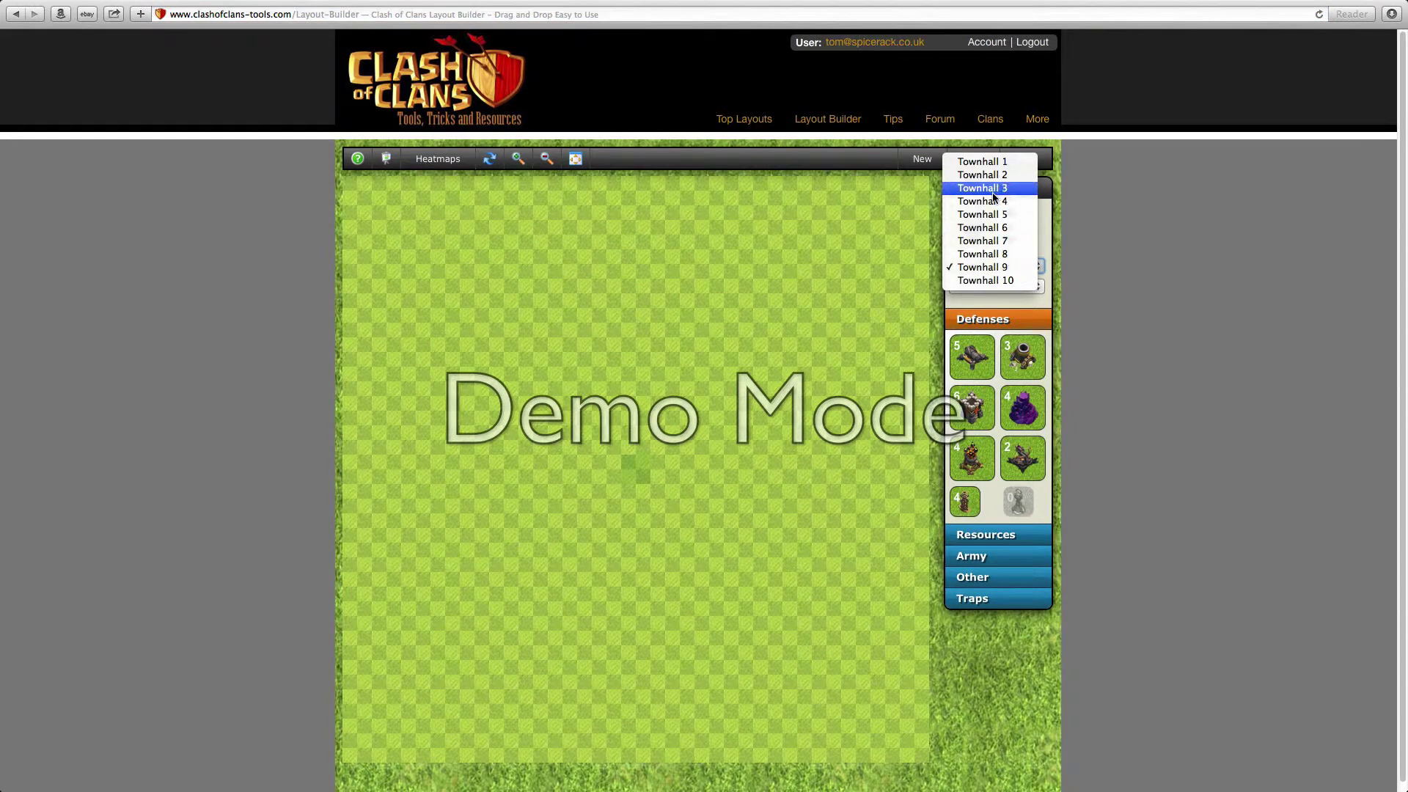
Step: Set the empty layout to Townhall 2 and paint level-1 walls across the upper grid
{"action": "left_click", "coordinate": [981, 161]}
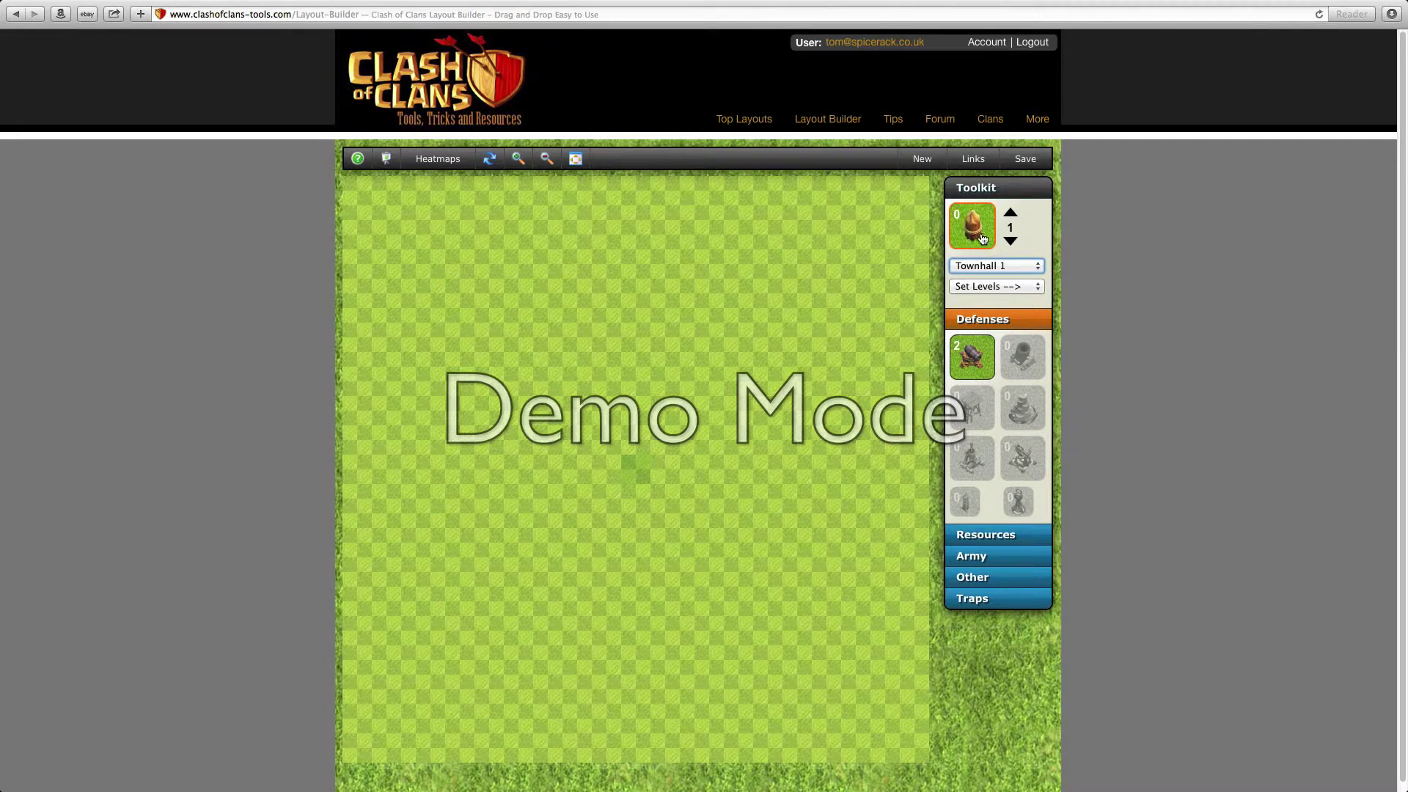
{"action": "left_click", "coordinate": [1019, 266]}
{"action": "left_click", "coordinate": [1005, 278]}
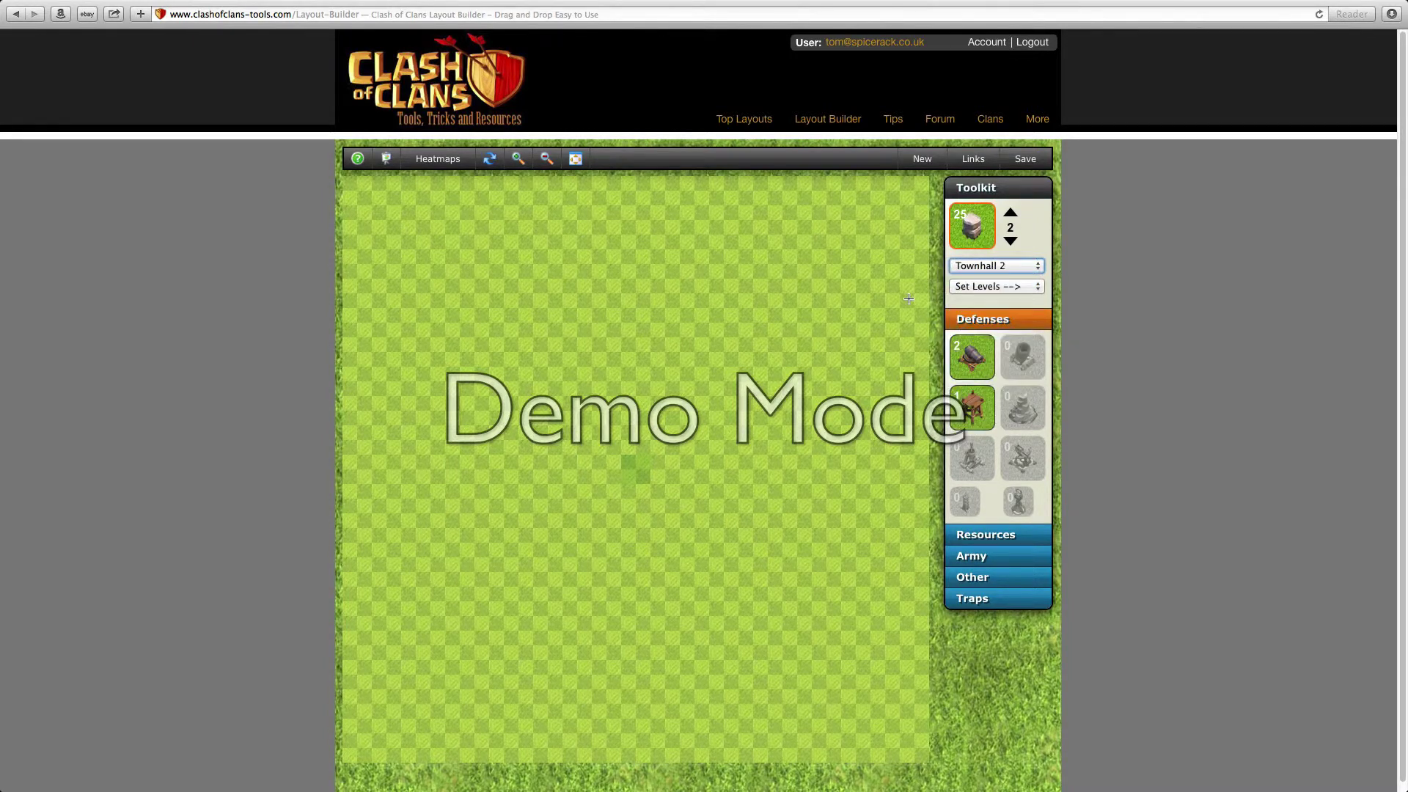
{"action": "left_click", "coordinate": [1010, 212]}
{"action": "left_click", "coordinate": [1011, 240]}
{"action": "mouse_move", "coordinate": [887, 261]}
{"action": "left_mouse_down"}
{"action": "mouse_move", "coordinate": [682, 319]}
{"action": "mouse_move", "coordinate": [748, 334]}
{"action": "mouse_move", "coordinate": [627, 394]}
{"action": "mouse_move", "coordinate": [777, 358]}
{"action": "left_mouse_up"}
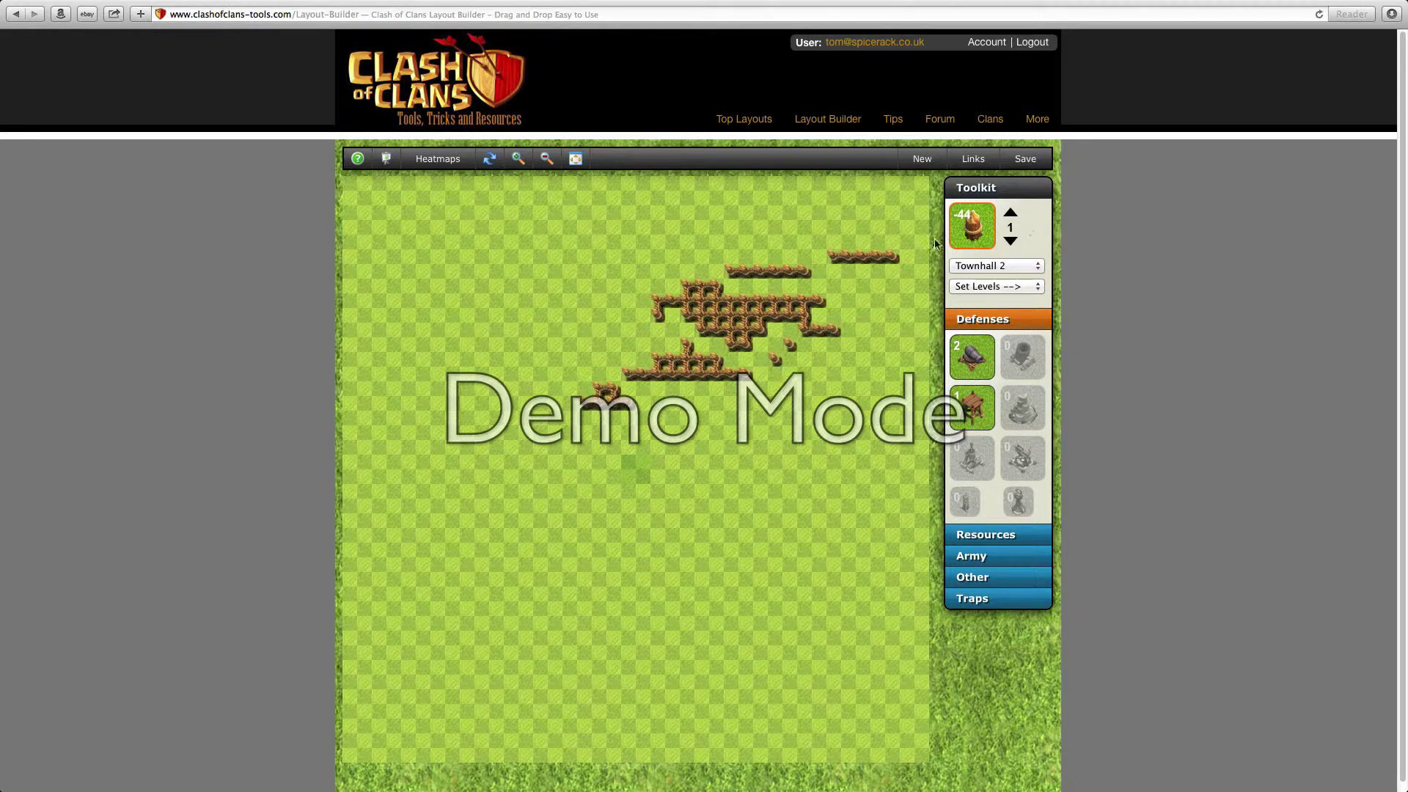
{"action": "left_click", "coordinate": [942, 157]}
Step: Empty the layout, switch to Townhall 2 and fill the grid with walls
{"action": "left_click", "coordinate": [947, 183]}
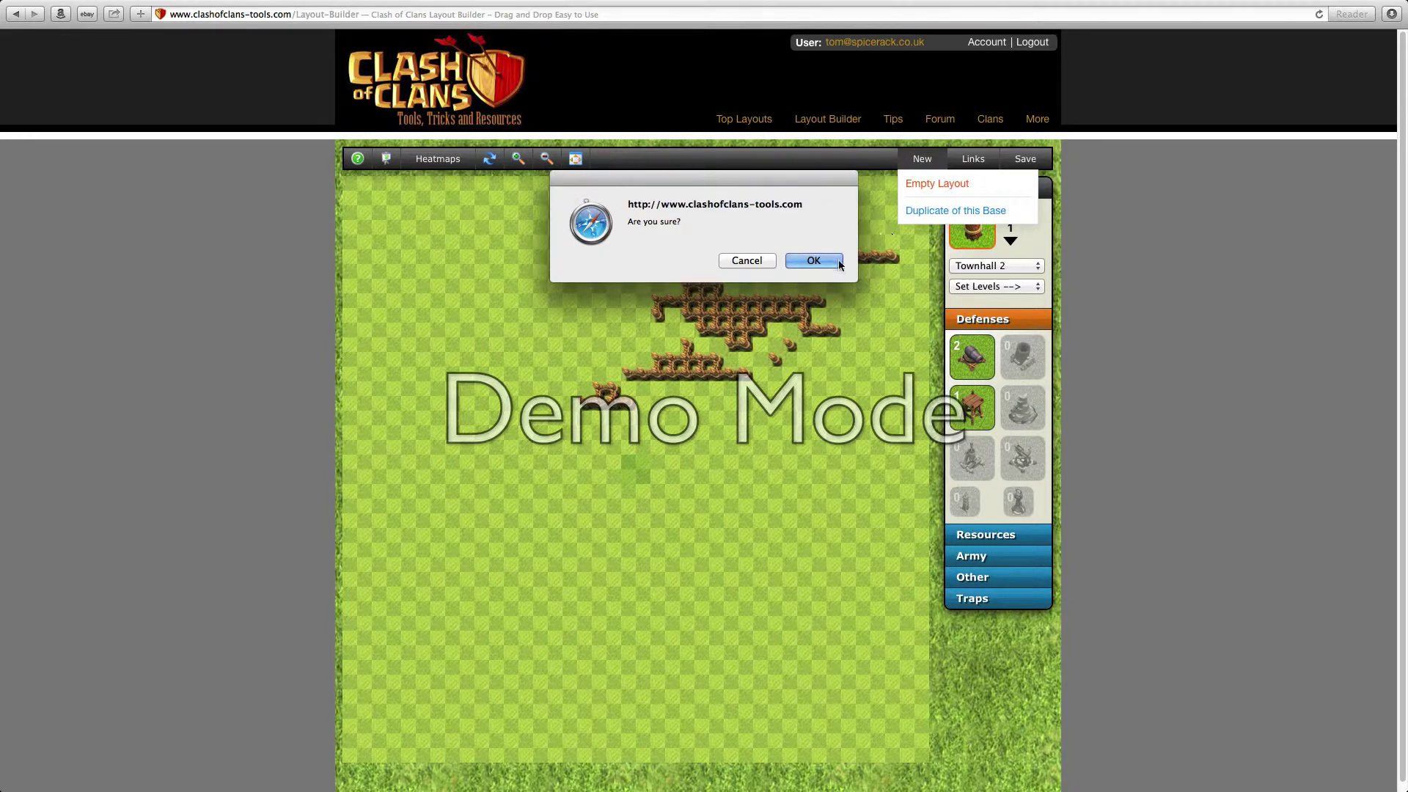
{"action": "left_click", "coordinate": [814, 261]}
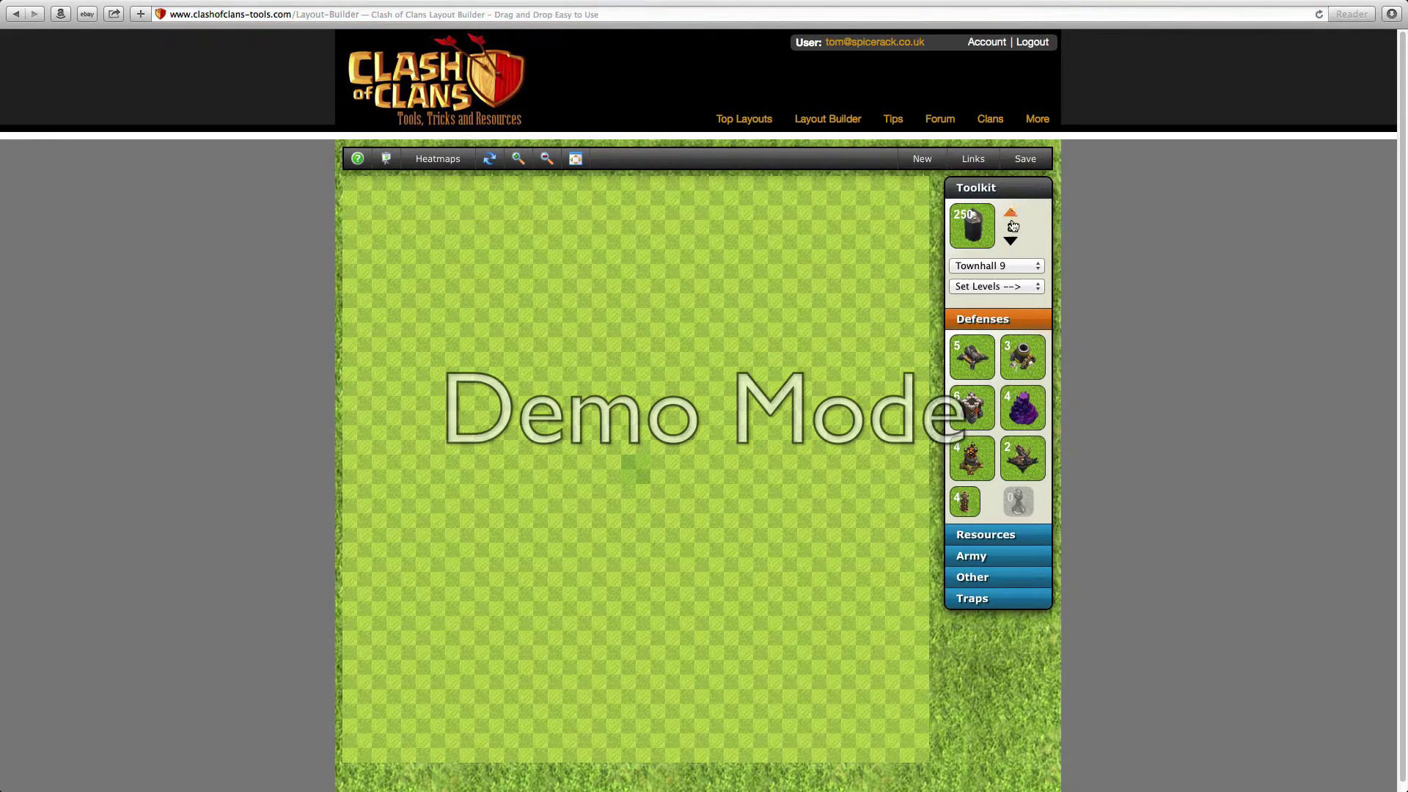
{"action": "left_click", "coordinate": [1018, 266]}
{"action": "left_click", "coordinate": [992, 178]}
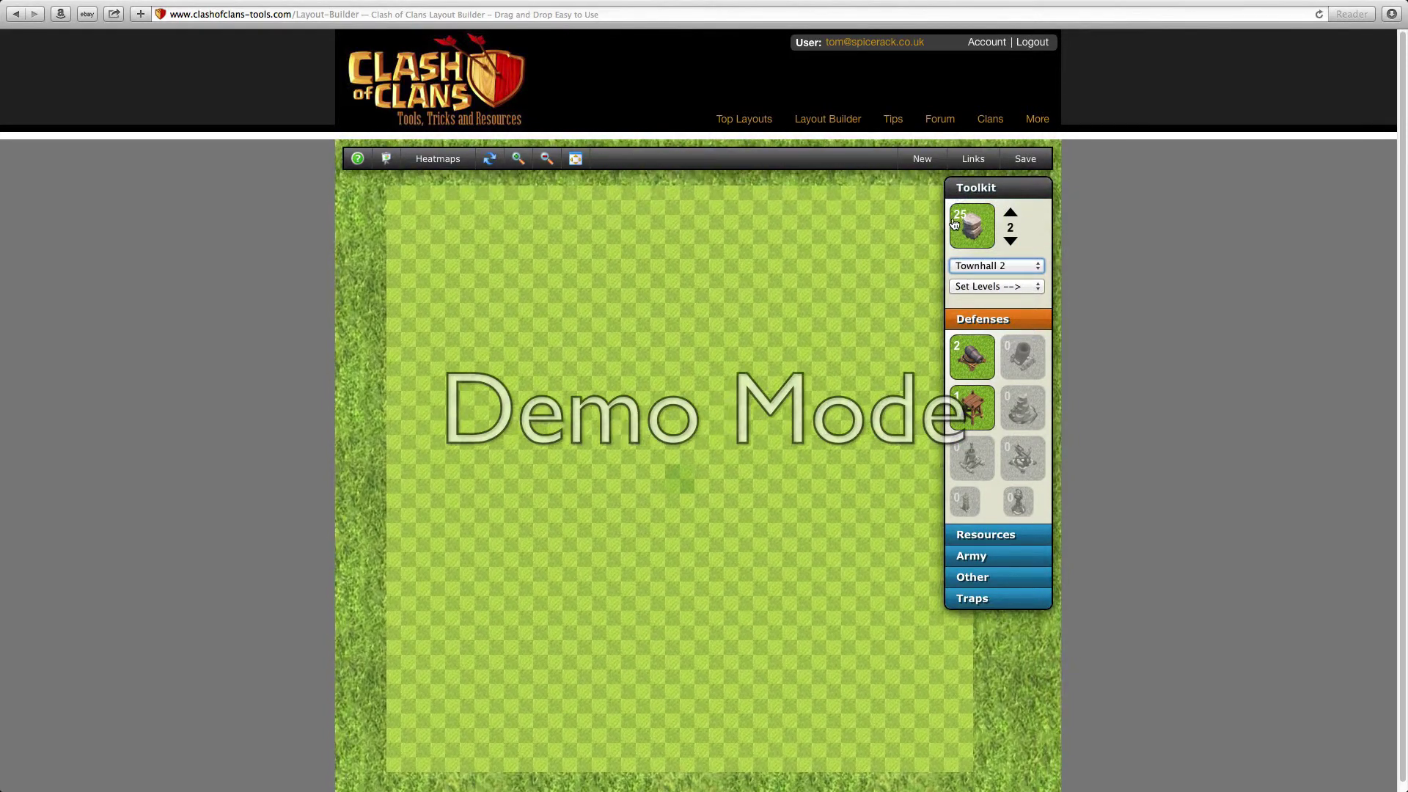
{"action": "left_click", "coordinate": [969, 218]}
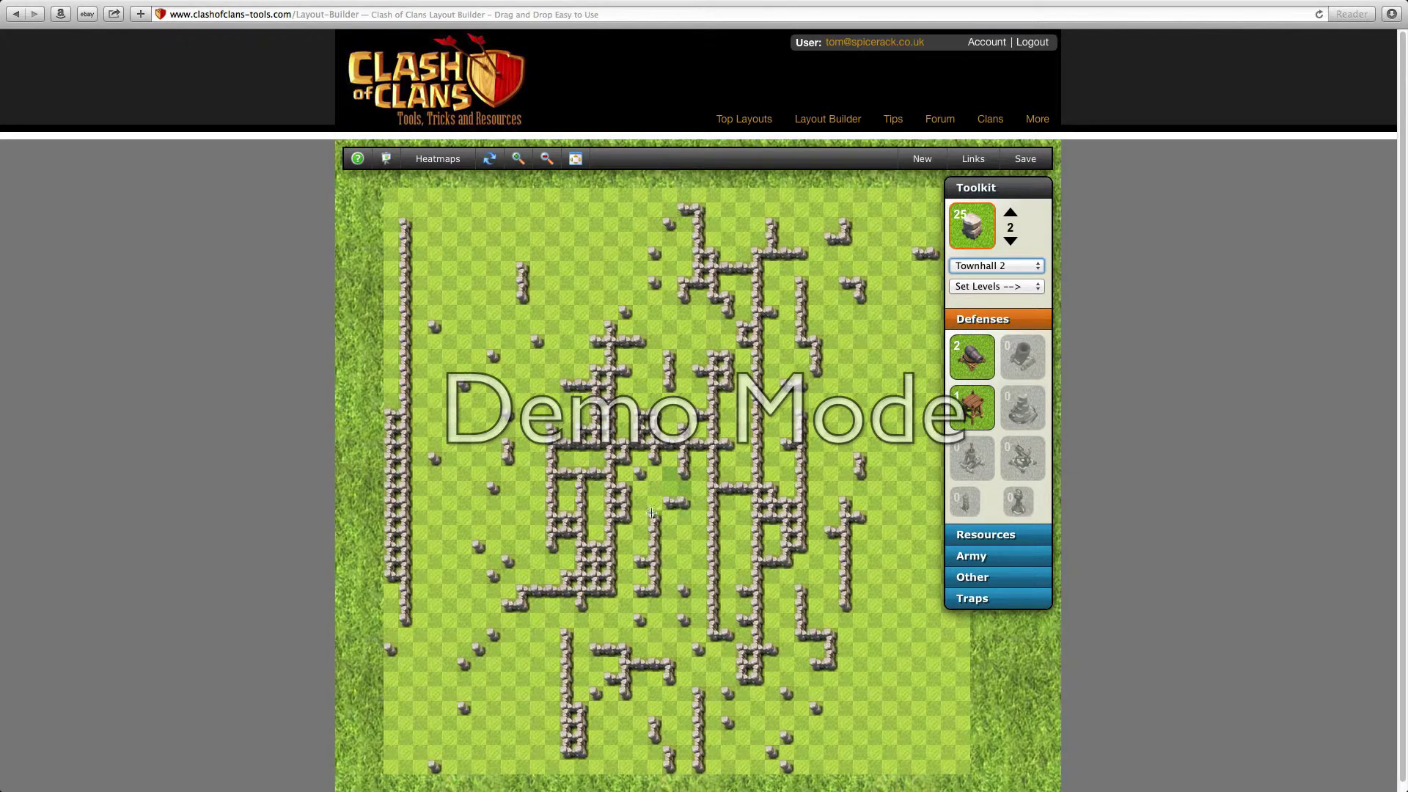
Step: Wipe the stone-walled base back to an empty layout
{"action": "left_click", "coordinate": [924, 160]}
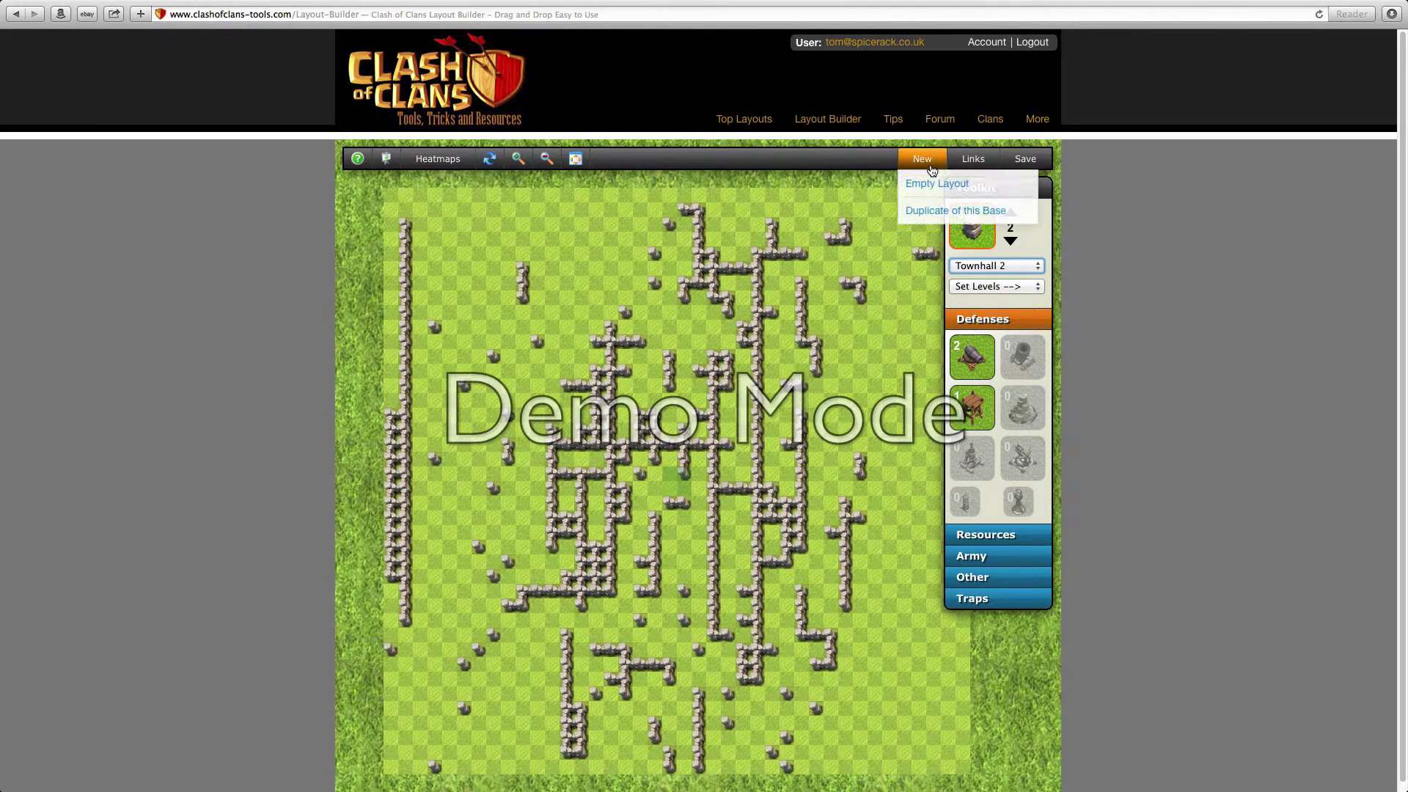
{"action": "left_click", "coordinate": [930, 183]}
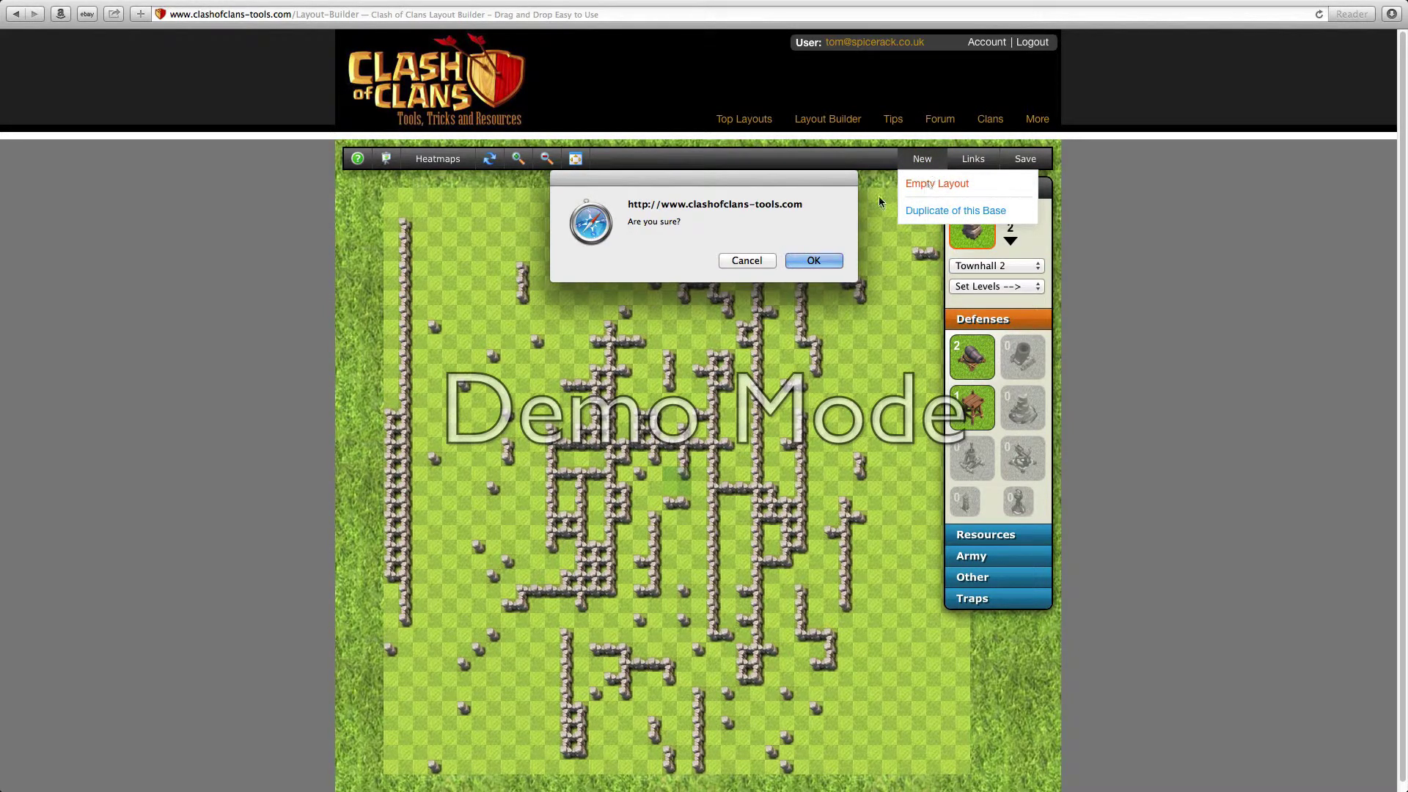
{"action": "left_click", "coordinate": [829, 262]}
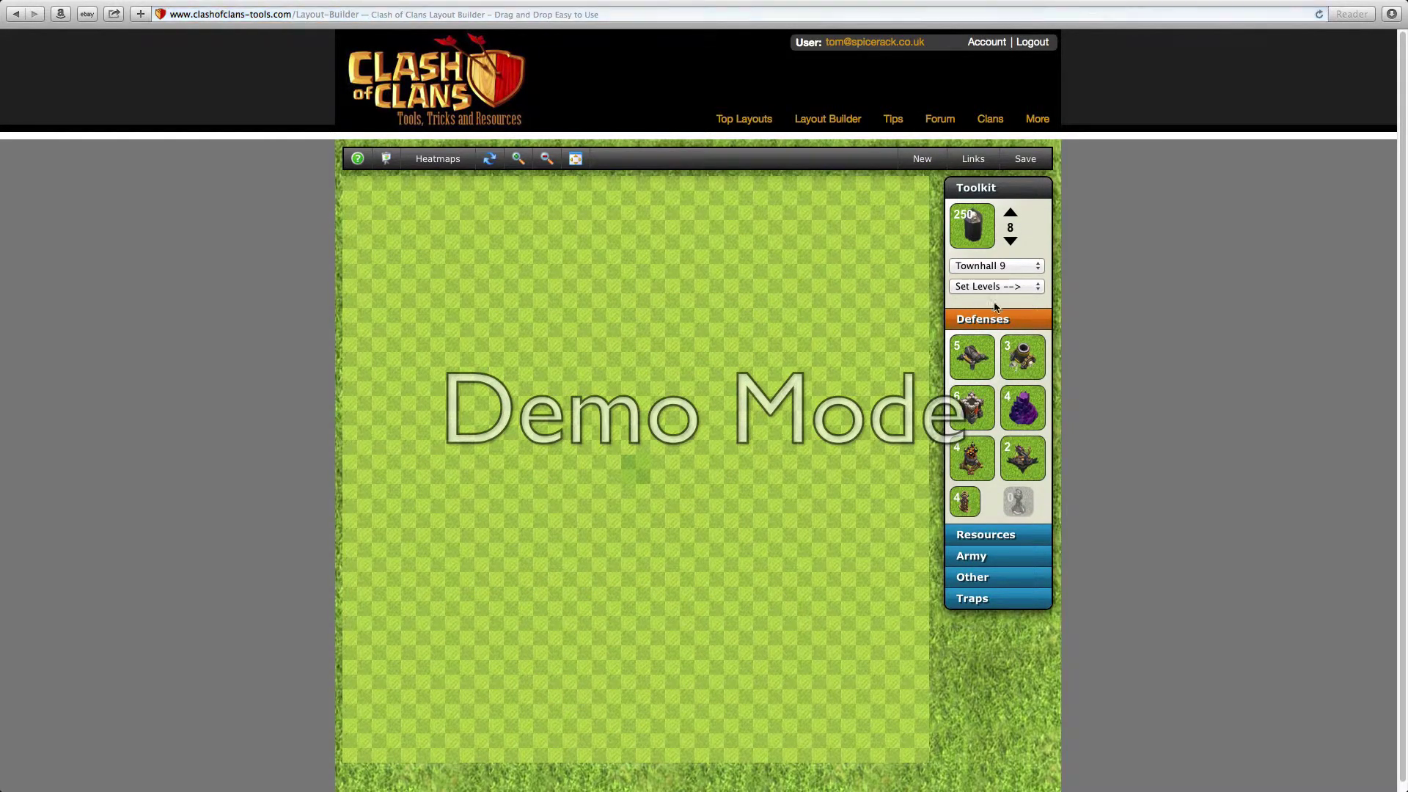
Step: Place two defence towers on the grid and collapse the Defenses list
{"action": "left_click_drag", "start_coordinate": [972, 458], "coordinate": [686, 476]}
{"action": "left_click_drag", "start_coordinate": [971, 458], "coordinate": [804, 372]}
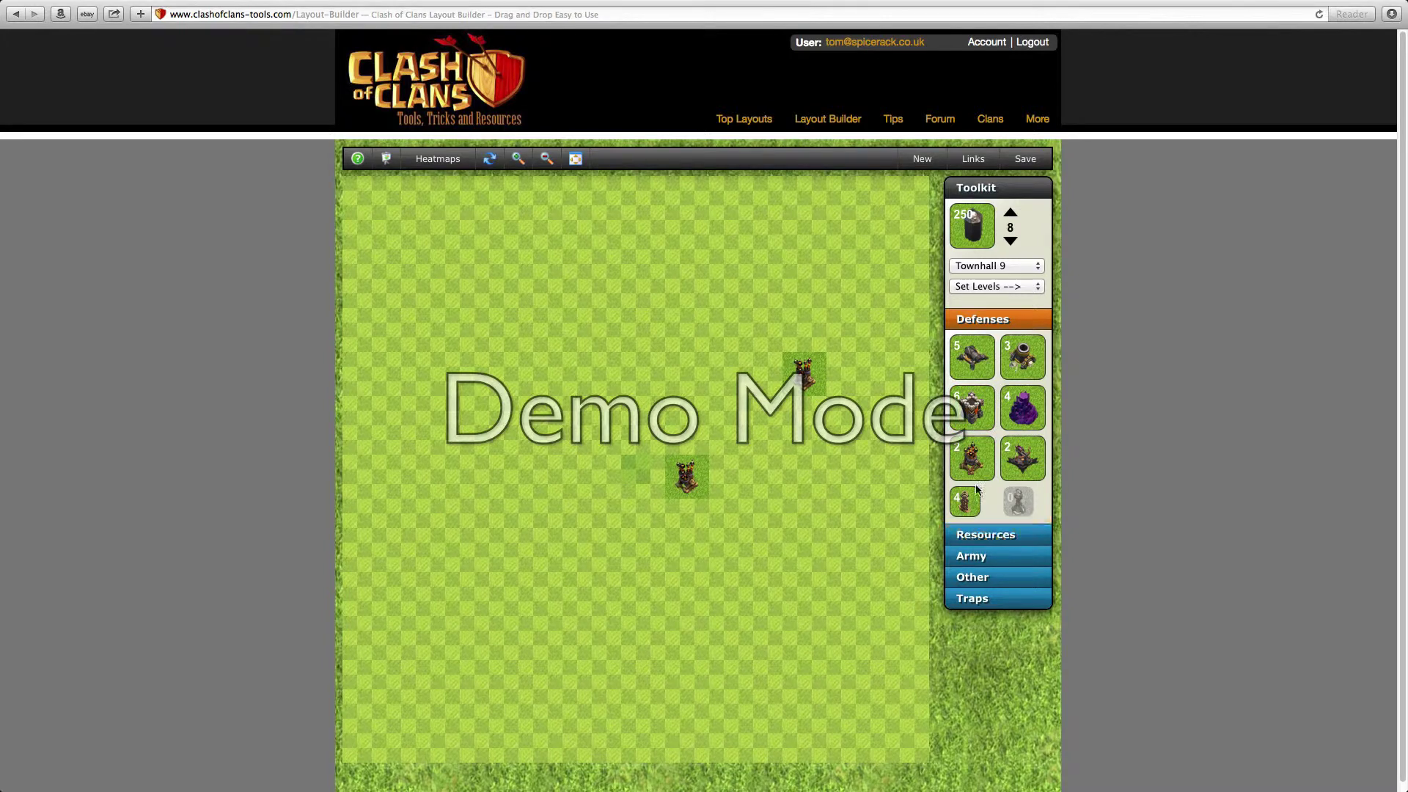
{"action": "left_click", "coordinate": [980, 321]}
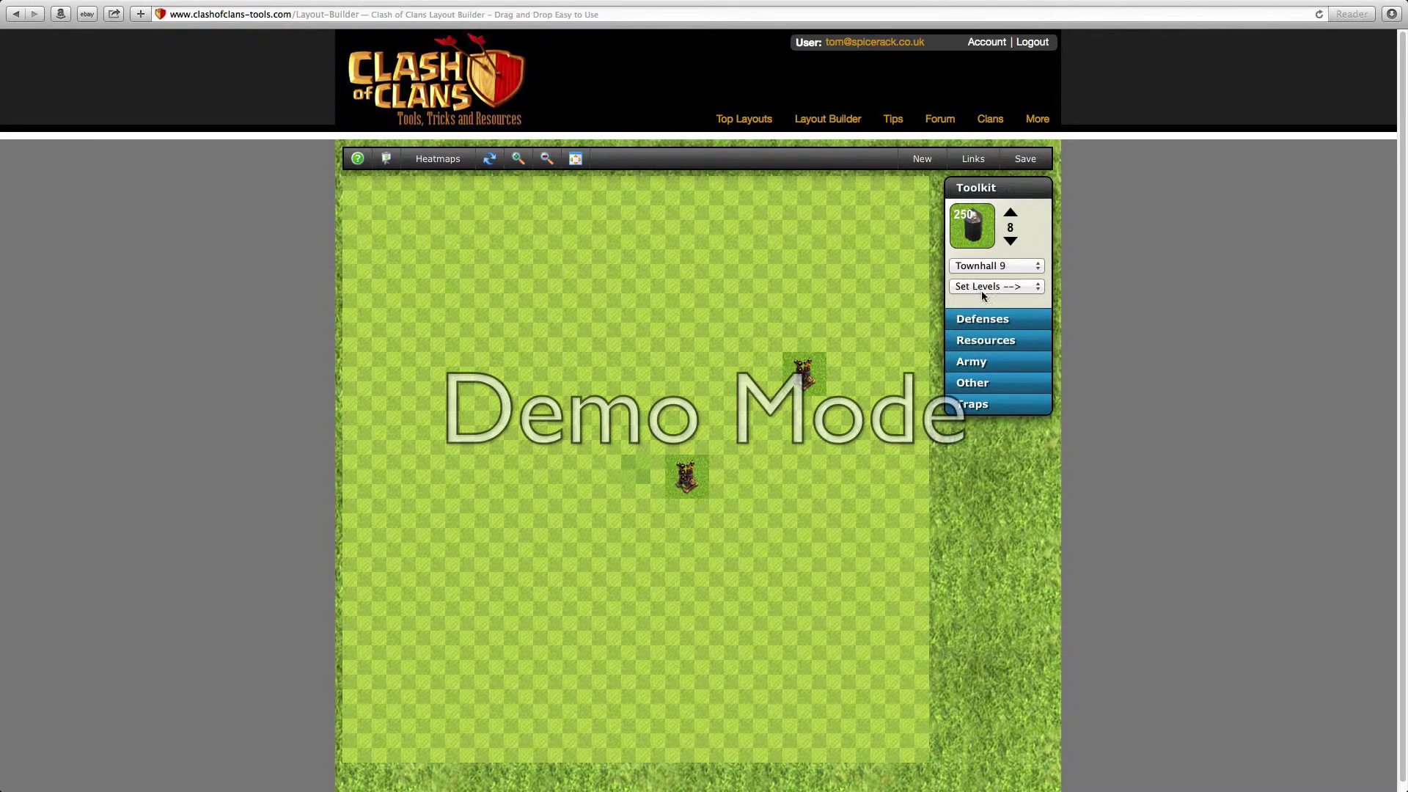
Step: Switch the layout to Townhall 10 and place a third tower left of the others
{"action": "left_click", "coordinate": [1011, 214]}
{"action": "left_click", "coordinate": [1010, 215]}
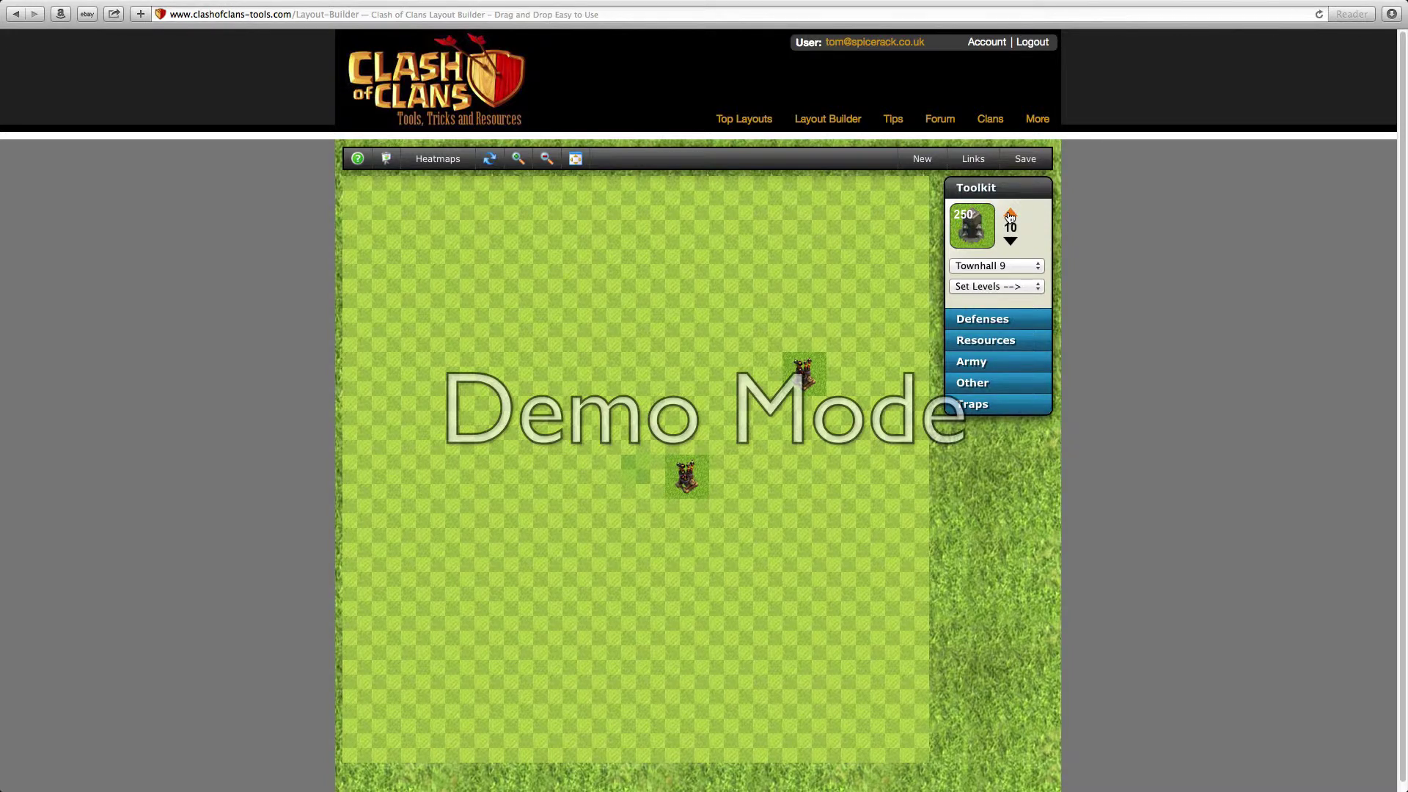
{"action": "left_click", "coordinate": [1015, 265]}
{"action": "left_click", "coordinate": [1013, 278]}
{"action": "left_click", "coordinate": [1010, 214]}
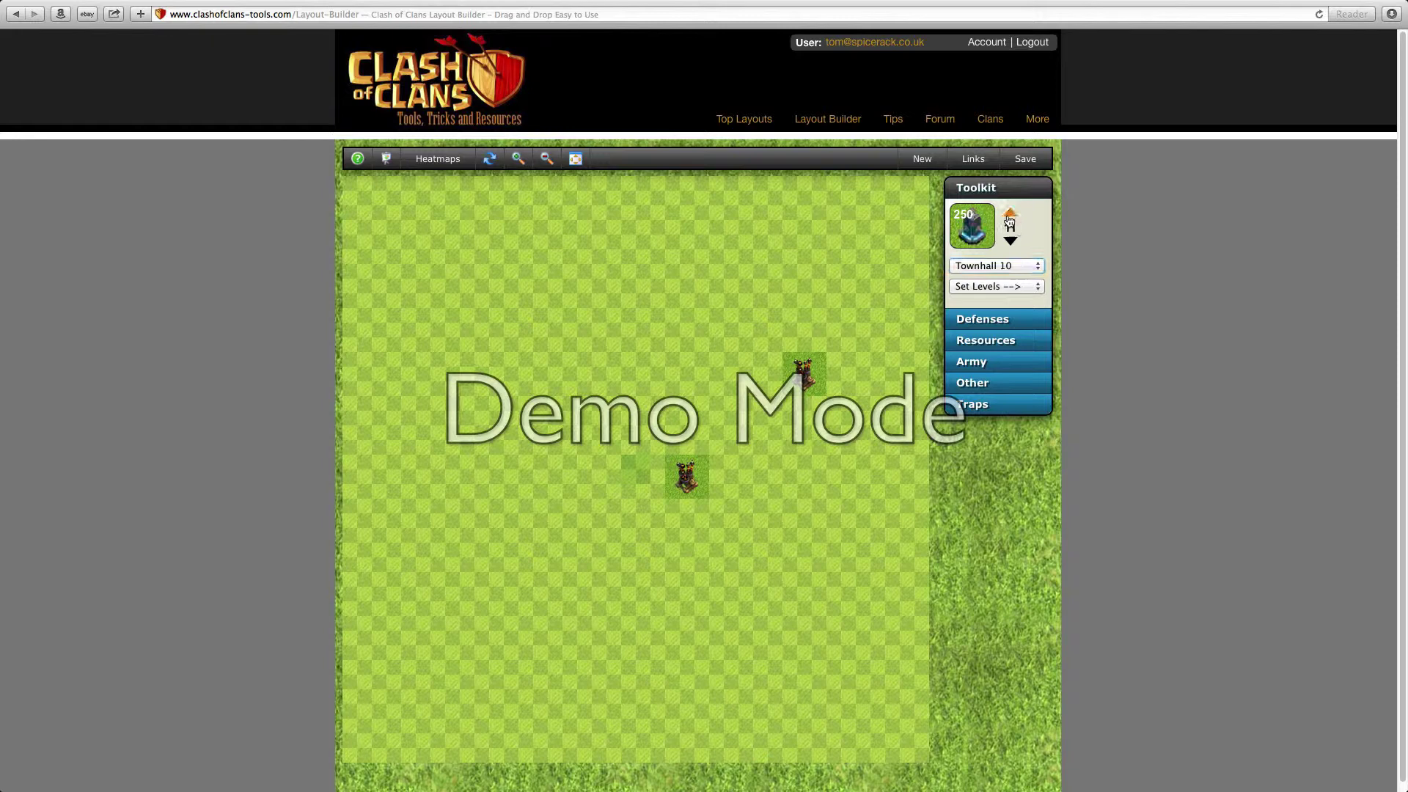
{"action": "left_click", "coordinate": [983, 319]}
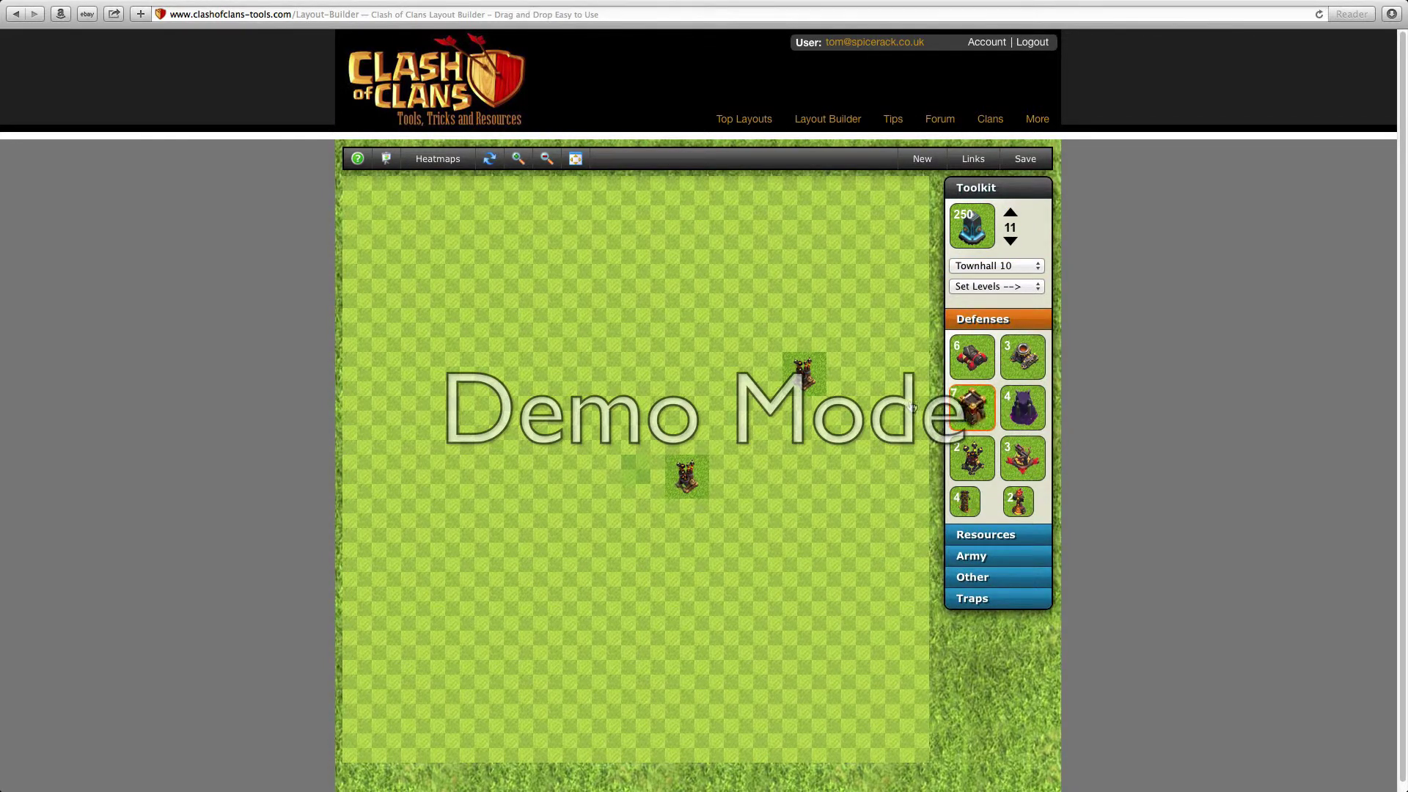
{"action": "left_click_drag", "start_coordinate": [986, 413], "coordinate": [666, 373]}
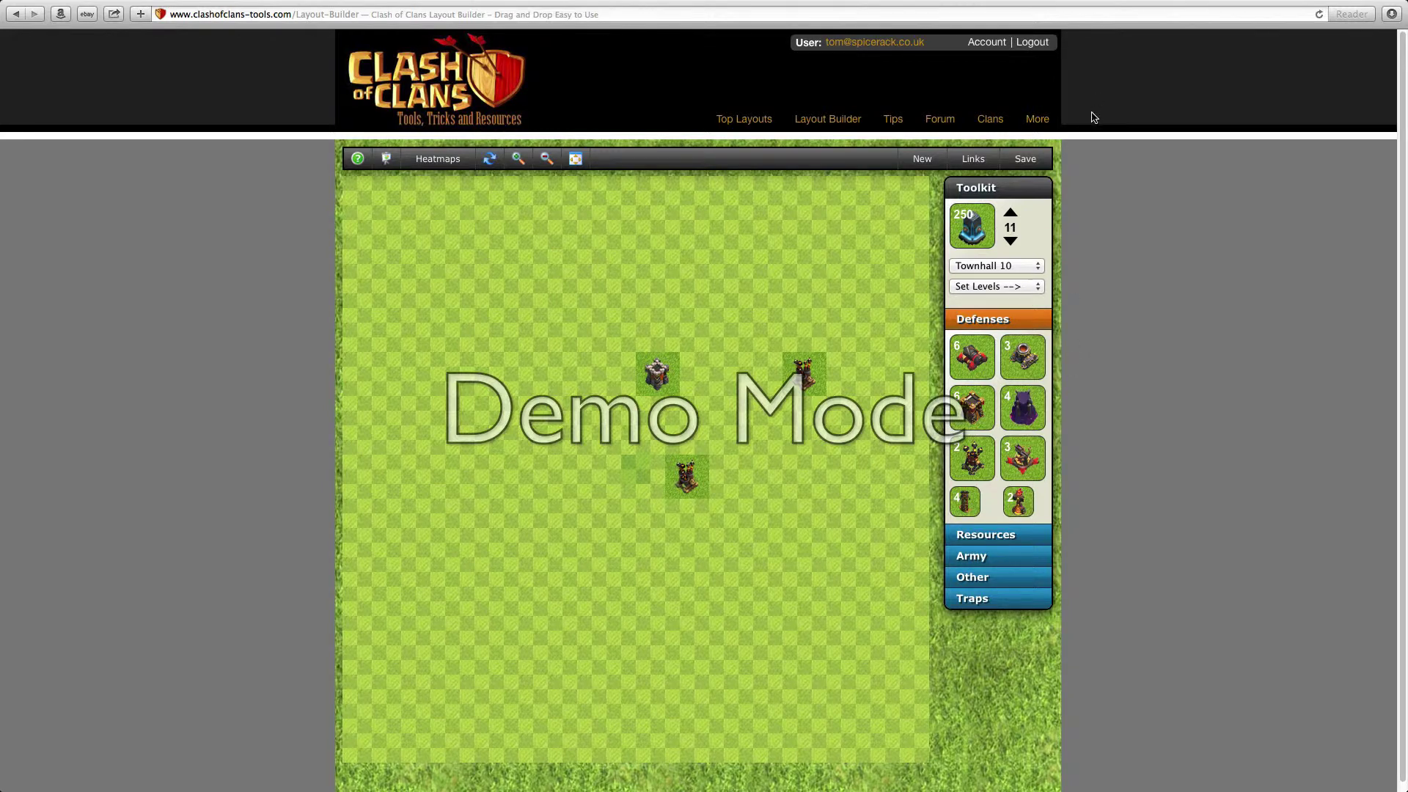
{"action": "left_click", "coordinate": [1034, 288]}
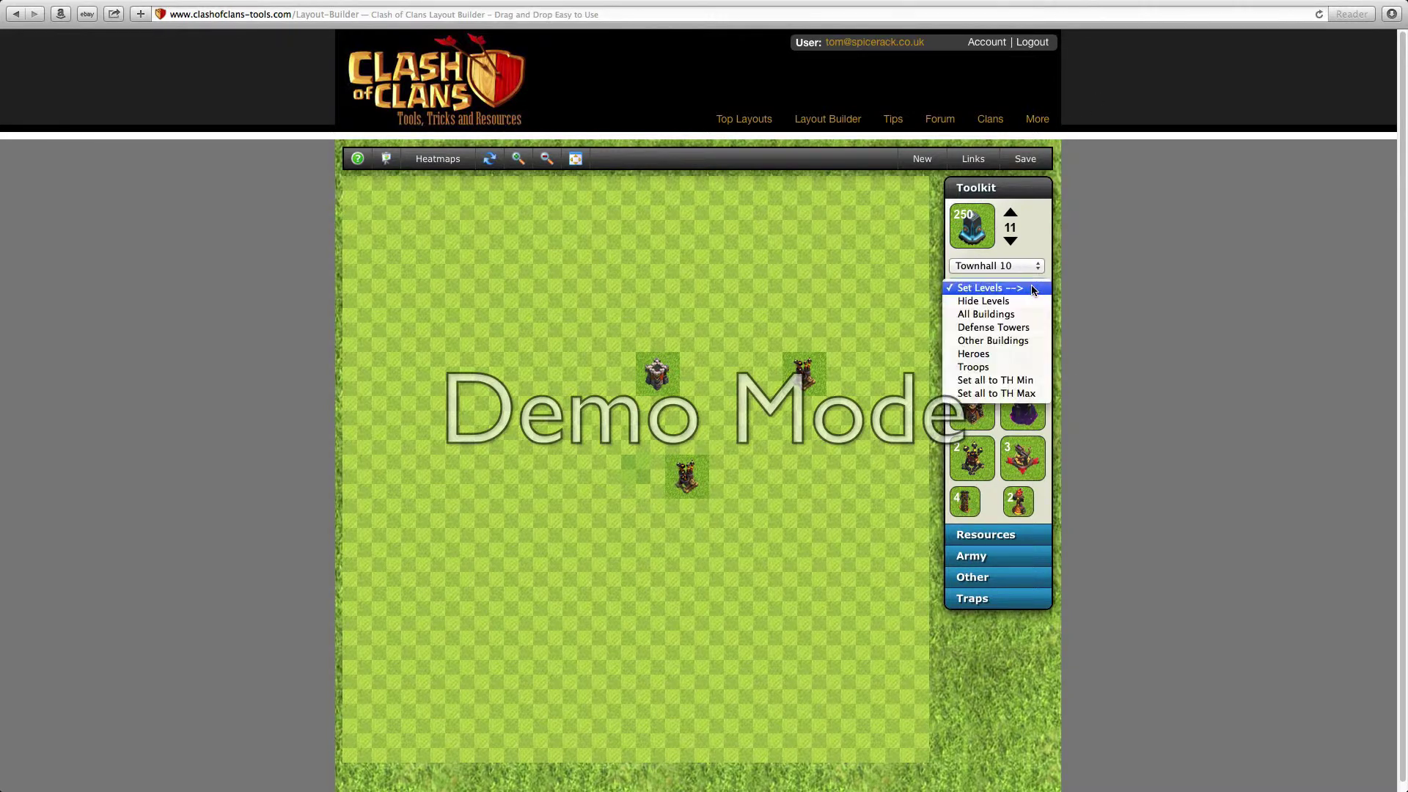
Step: Show levels on all buildings and raise the placed towers' levels, the upper one to 13
{"action": "left_click", "coordinate": [999, 316]}
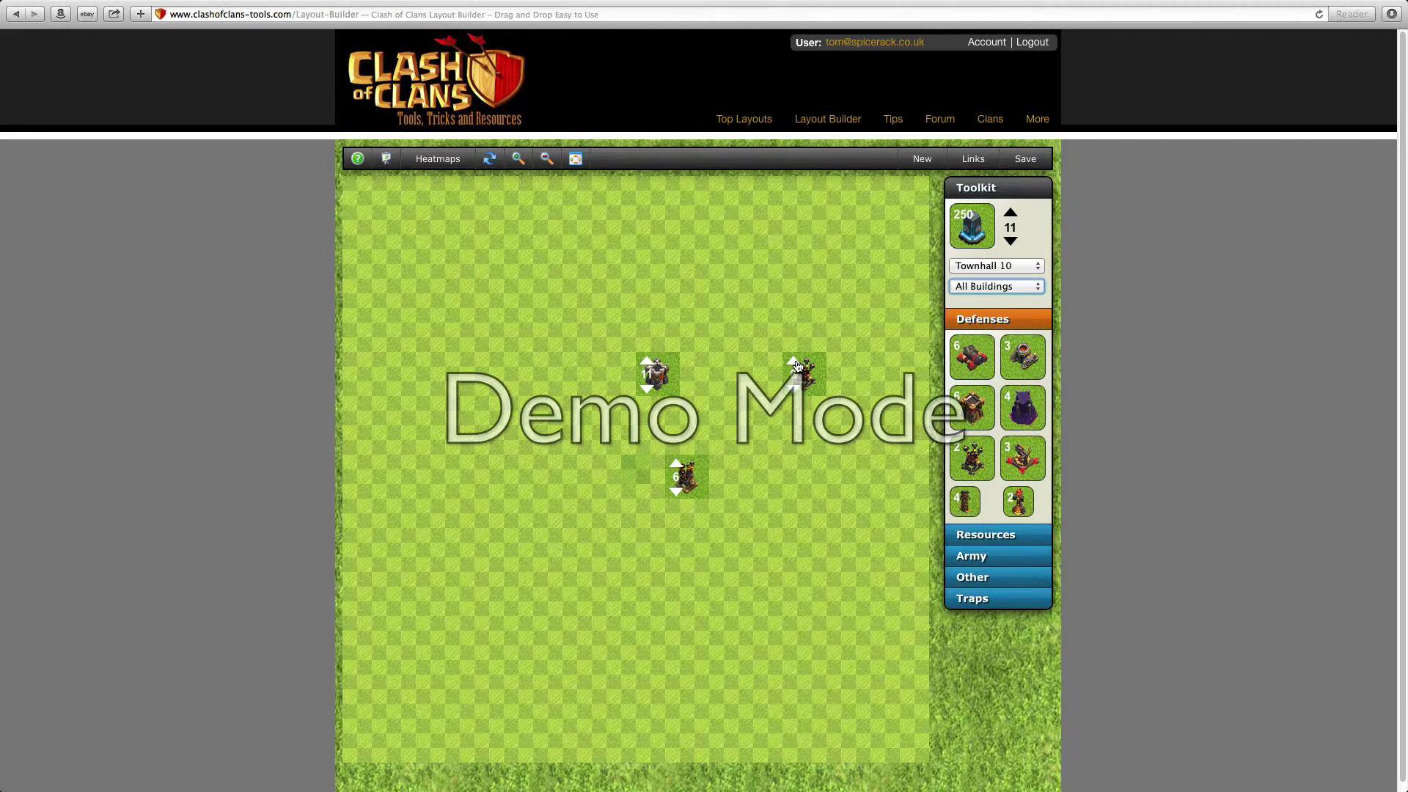
{"action": "left_click", "coordinate": [677, 464]}
{"action": "left_click", "coordinate": [676, 465]}
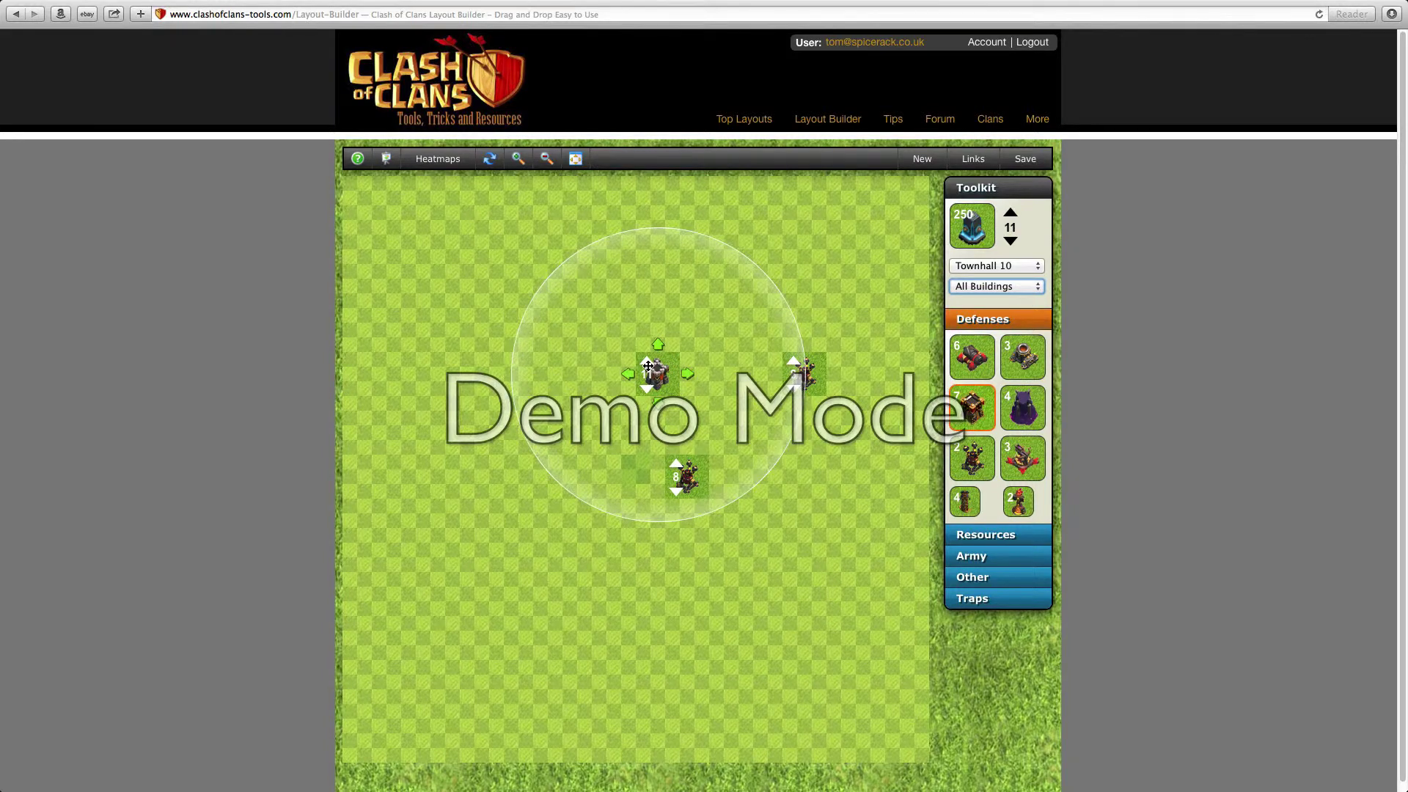
{"action": "left_click", "coordinate": [653, 371]}
{"action": "left_click", "coordinate": [646, 363]}
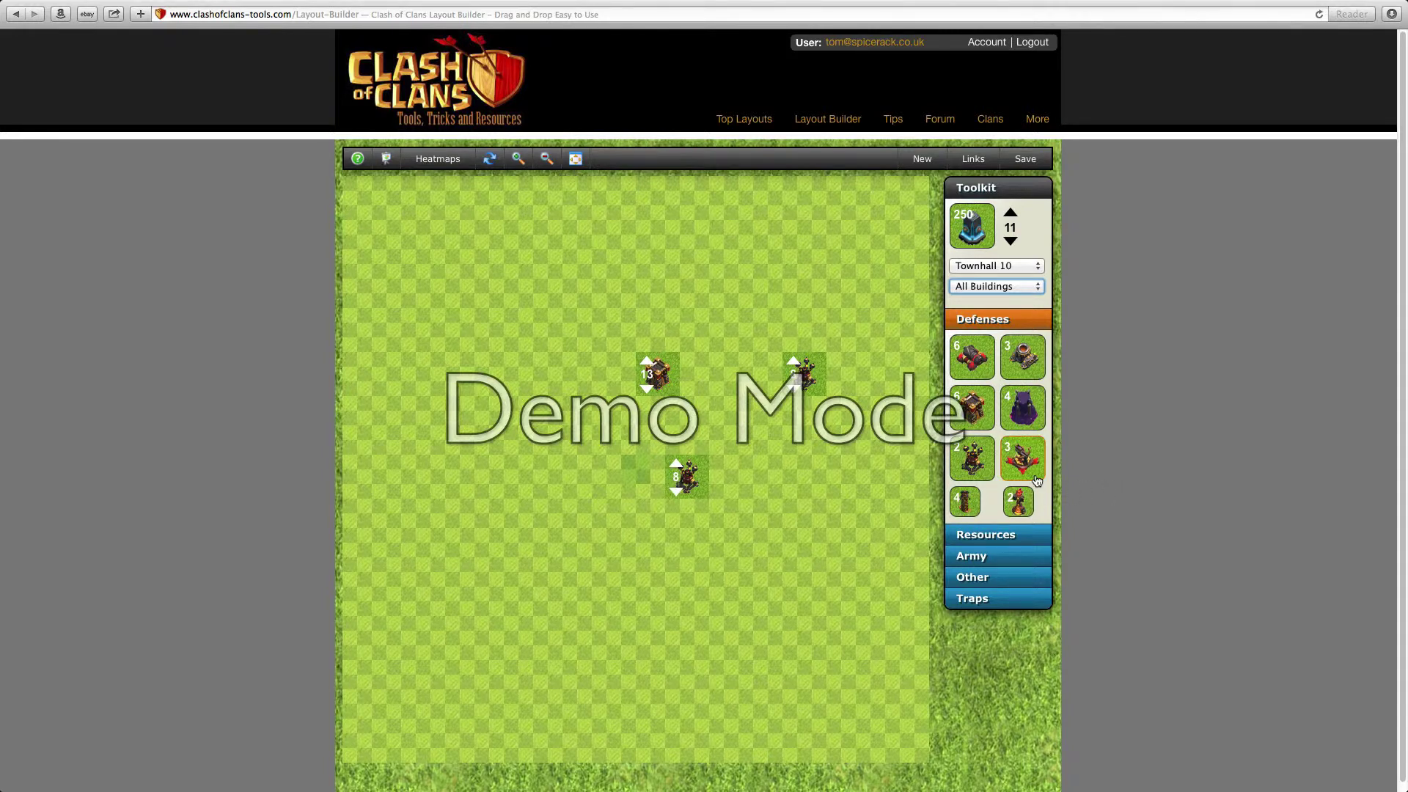
Step: Drag a fourth defense building near the grid's bottom, then browse the Resources, Army, Traps and Other categories
{"action": "left_click", "coordinate": [880, 532]}
{"action": "left_click_drag", "start_coordinate": [1023, 458], "coordinate": [650, 684]}
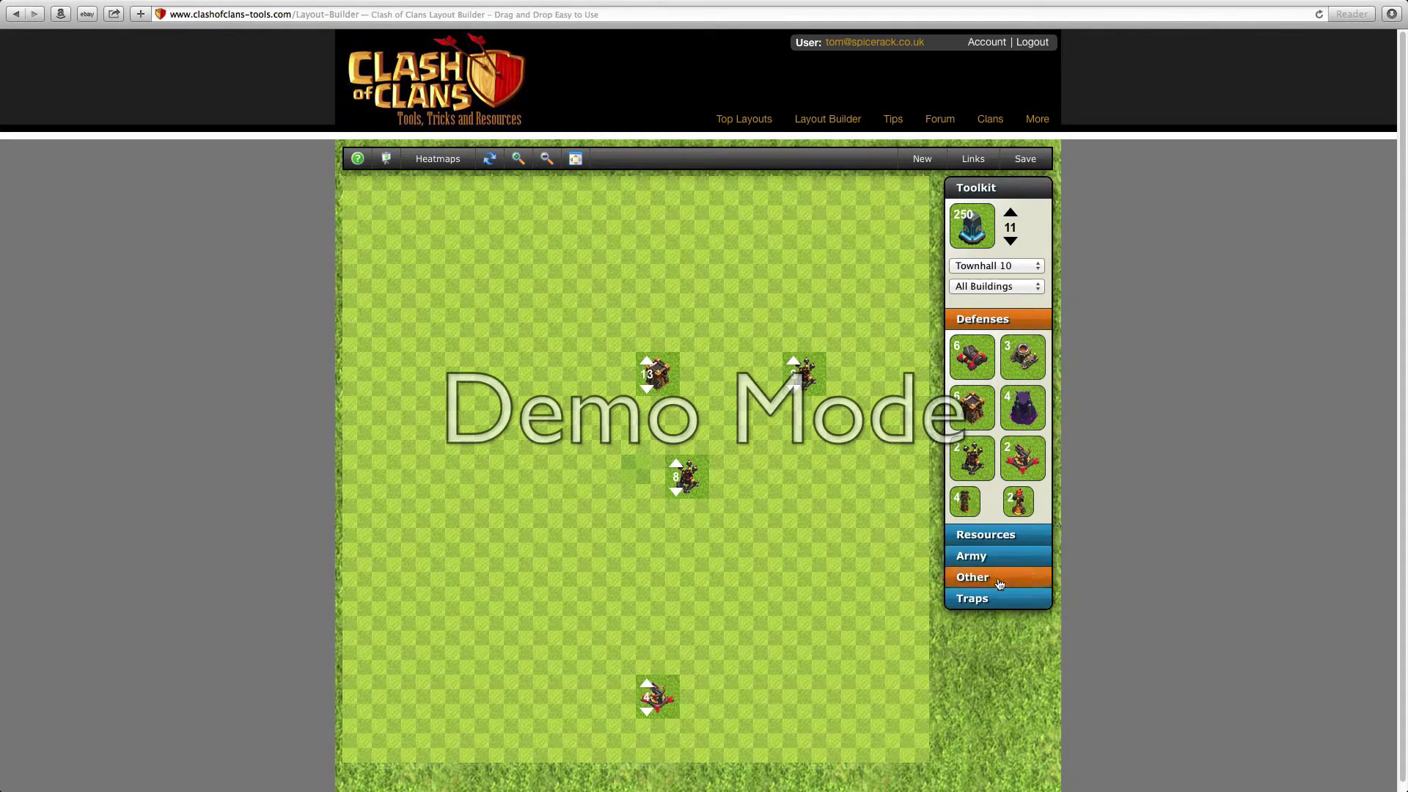
{"action": "left_click", "coordinate": [989, 539]}
{"action": "left_click", "coordinate": [990, 522]}
{"action": "left_click", "coordinate": [988, 571]}
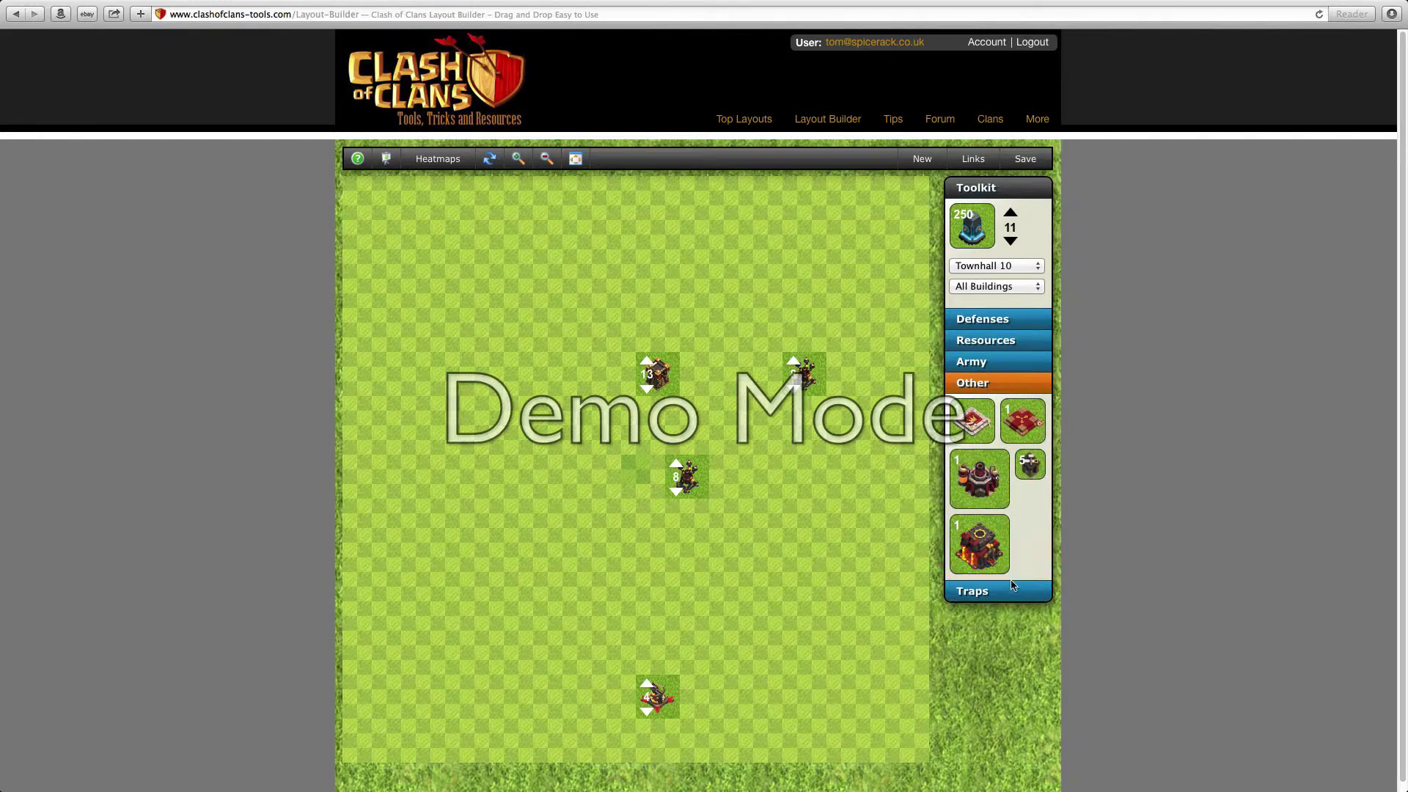
{"action": "left_click", "coordinate": [1017, 591]}
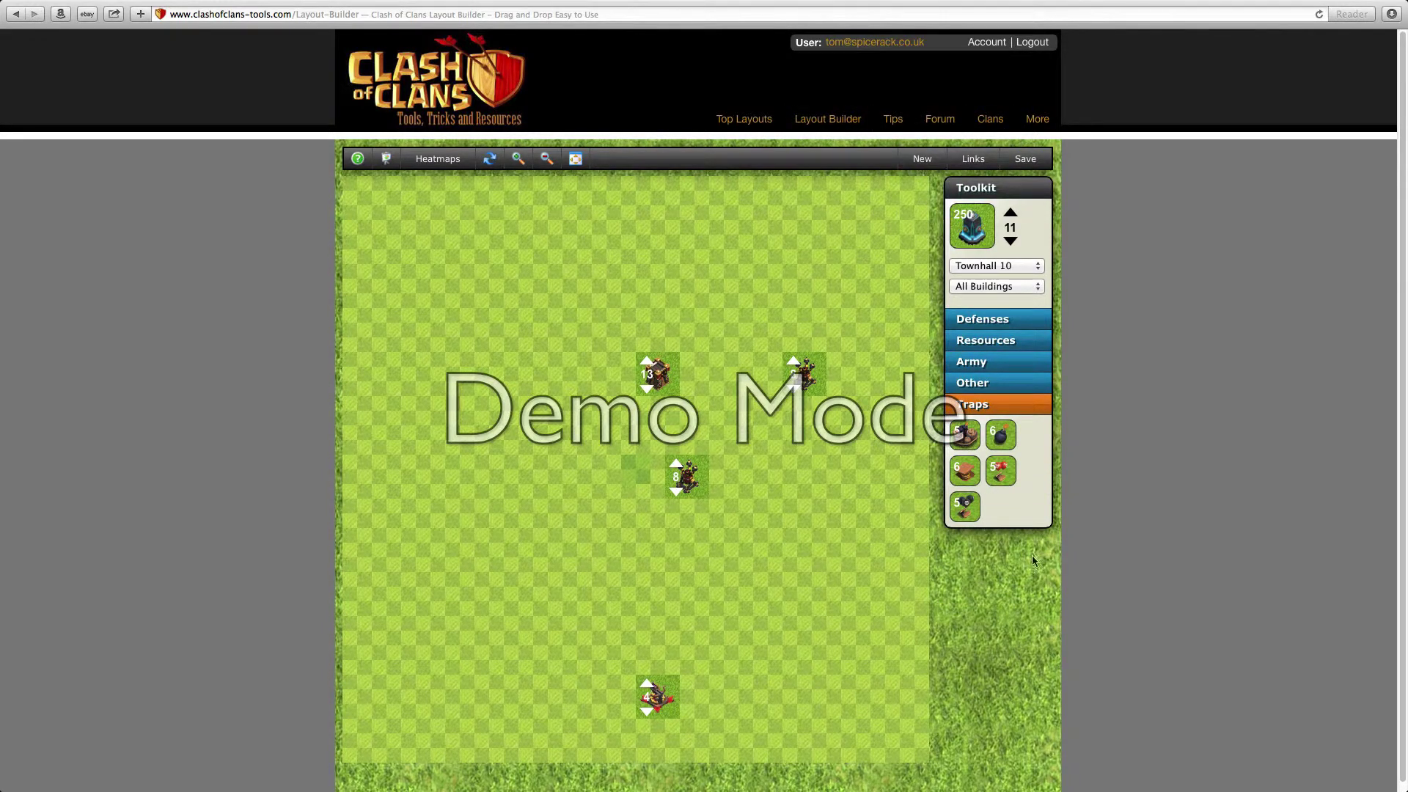
{"action": "left_click", "coordinate": [979, 382]}
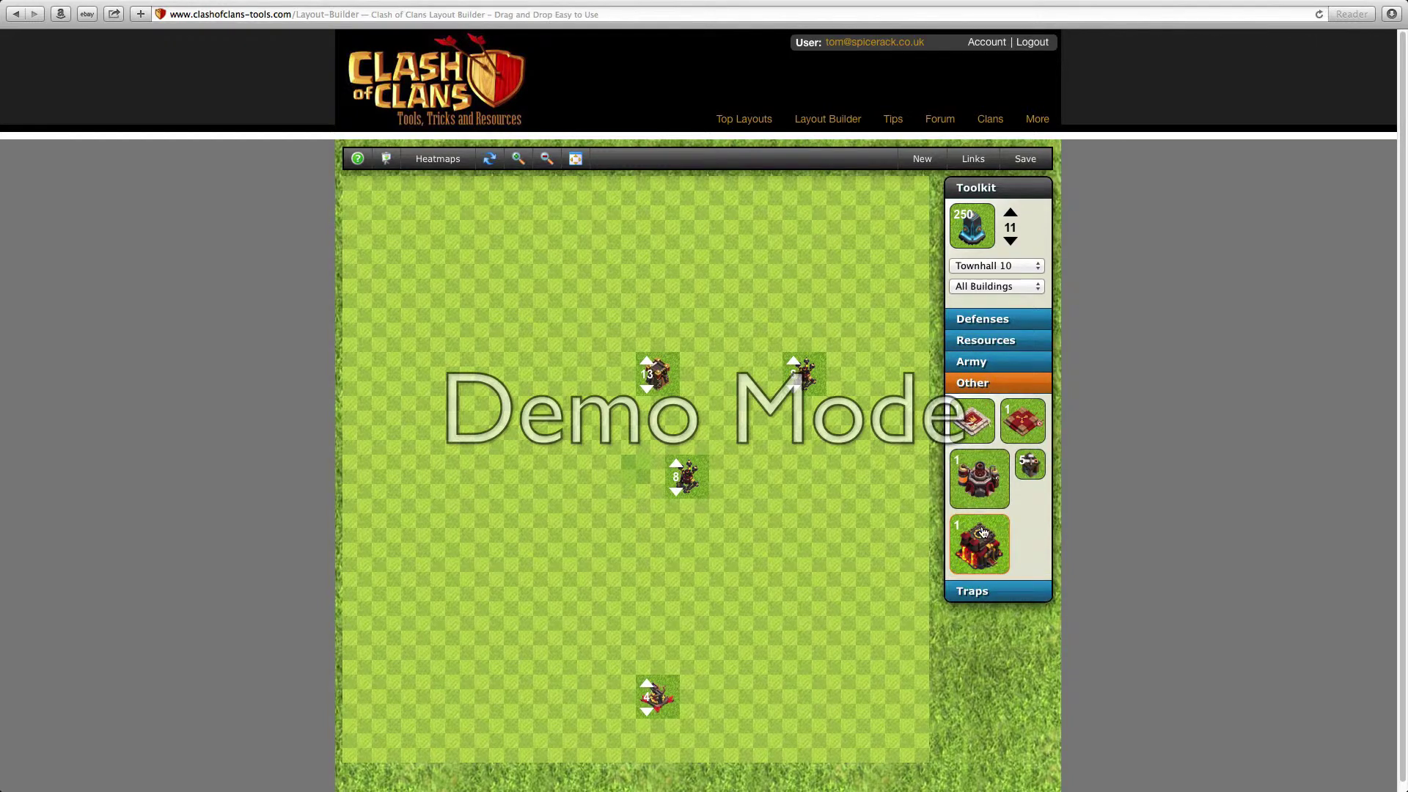
Step: Start a new empty layout and confirm clearing the grid
{"action": "left_click", "coordinate": [920, 156]}
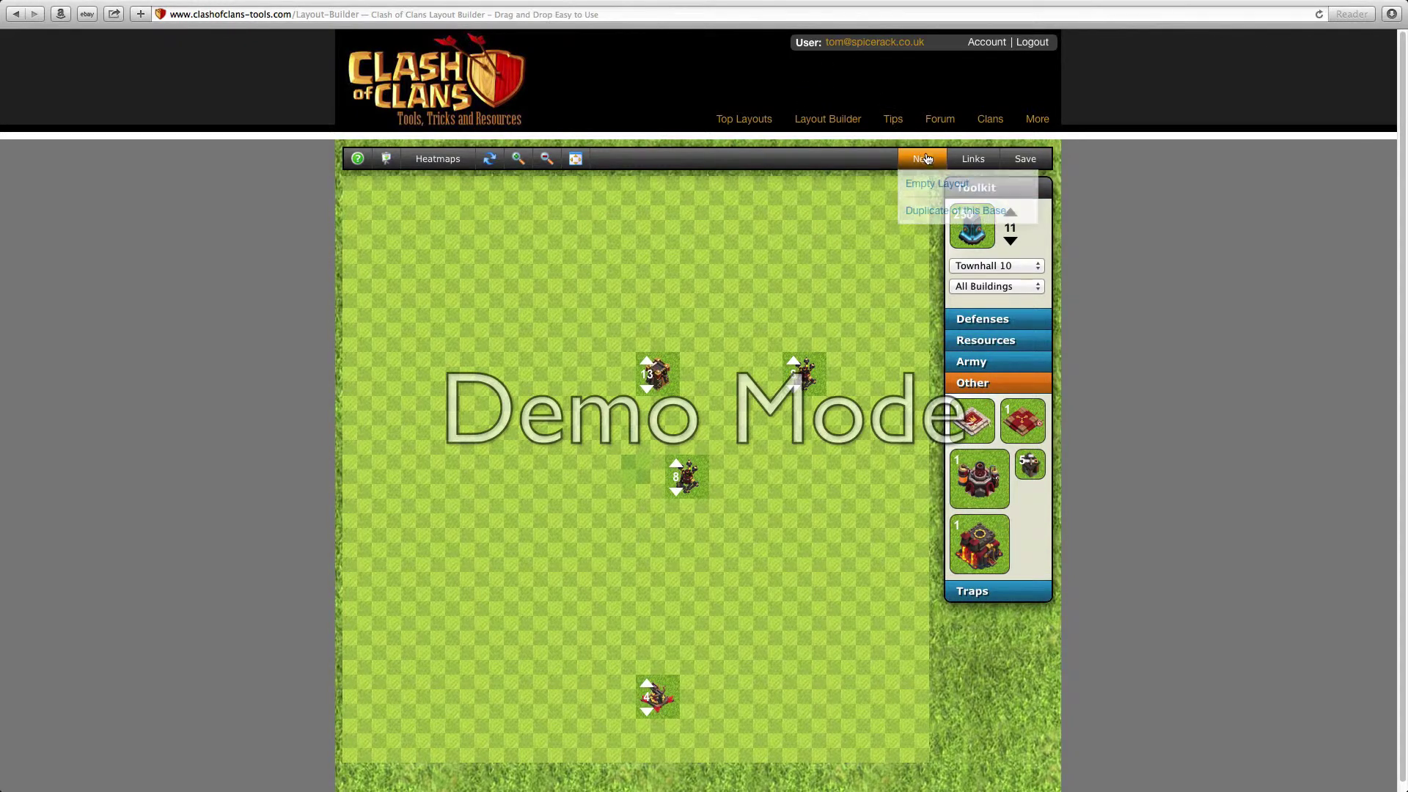
{"action": "left_click", "coordinate": [939, 183]}
{"action": "left_click", "coordinate": [815, 261]}
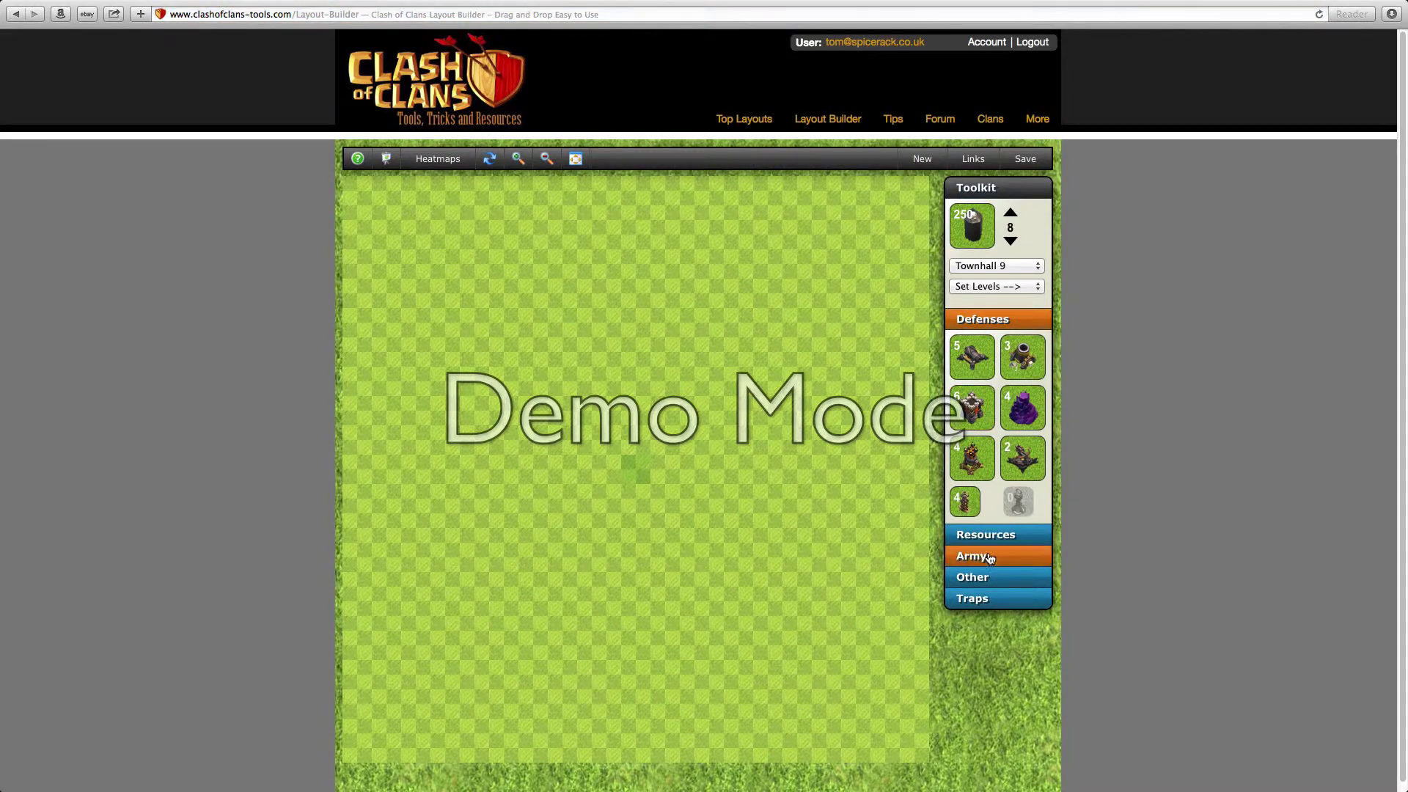
Step: From Other, place the Town Hall, the Clan Castle below it, and two buildings beside it
{"action": "left_click", "coordinate": [989, 577]}
{"action": "left_click_drag", "start_coordinate": [979, 547], "coordinate": [620, 417]}
{"action": "left_click_drag", "start_coordinate": [980, 477], "coordinate": [638, 480]}
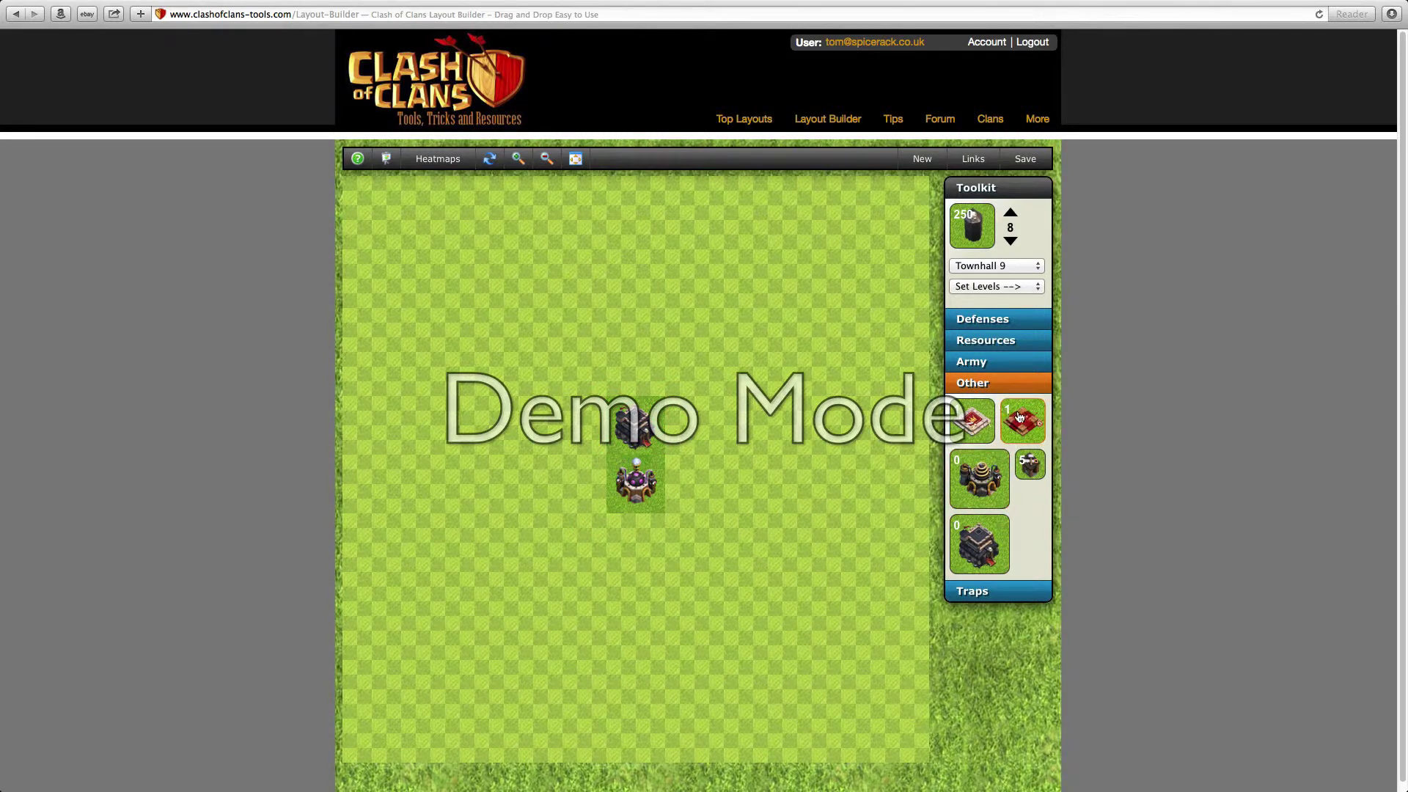
{"action": "left_click_drag", "start_coordinate": [1023, 417], "coordinate": [703, 421]}
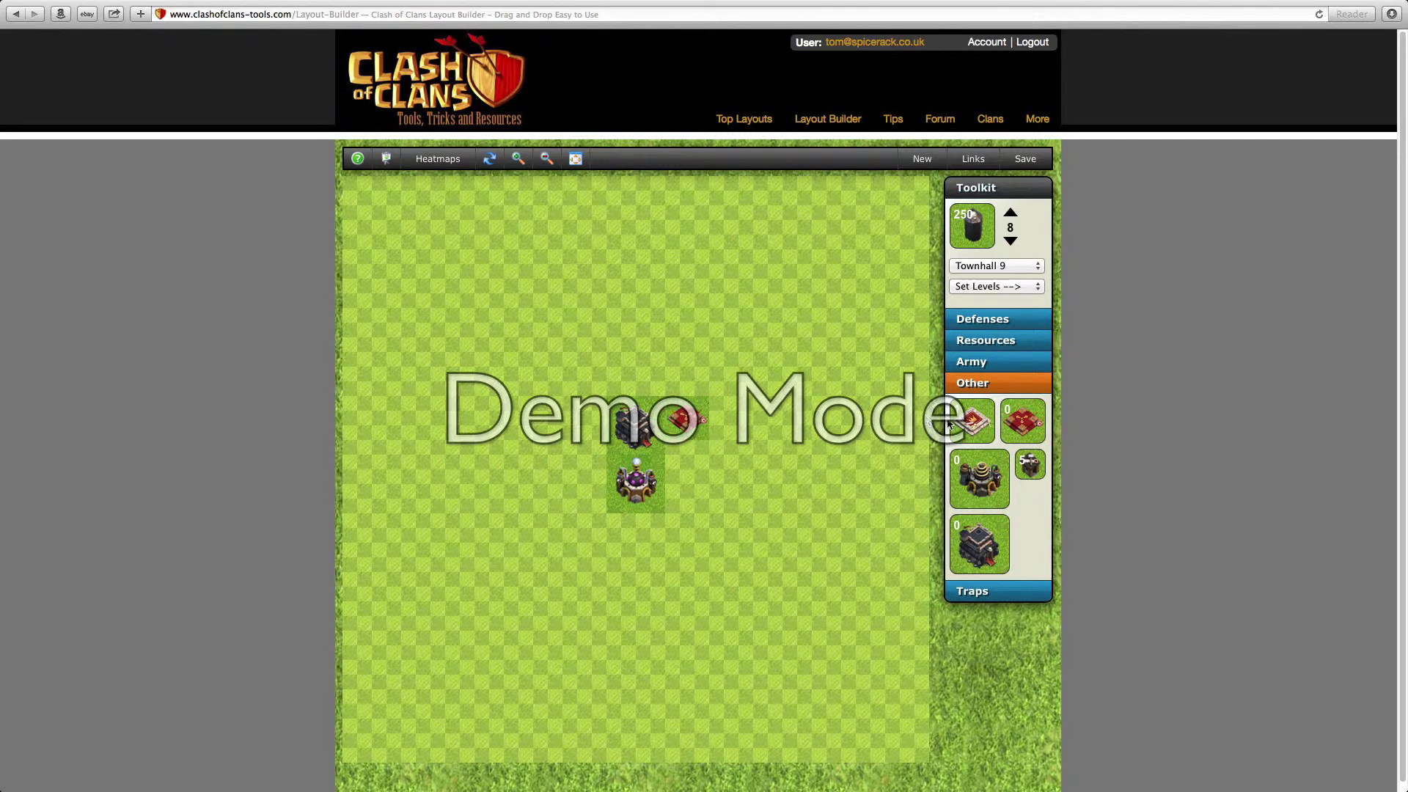
{"action": "left_click_drag", "start_coordinate": [950, 424], "coordinate": [587, 416]}
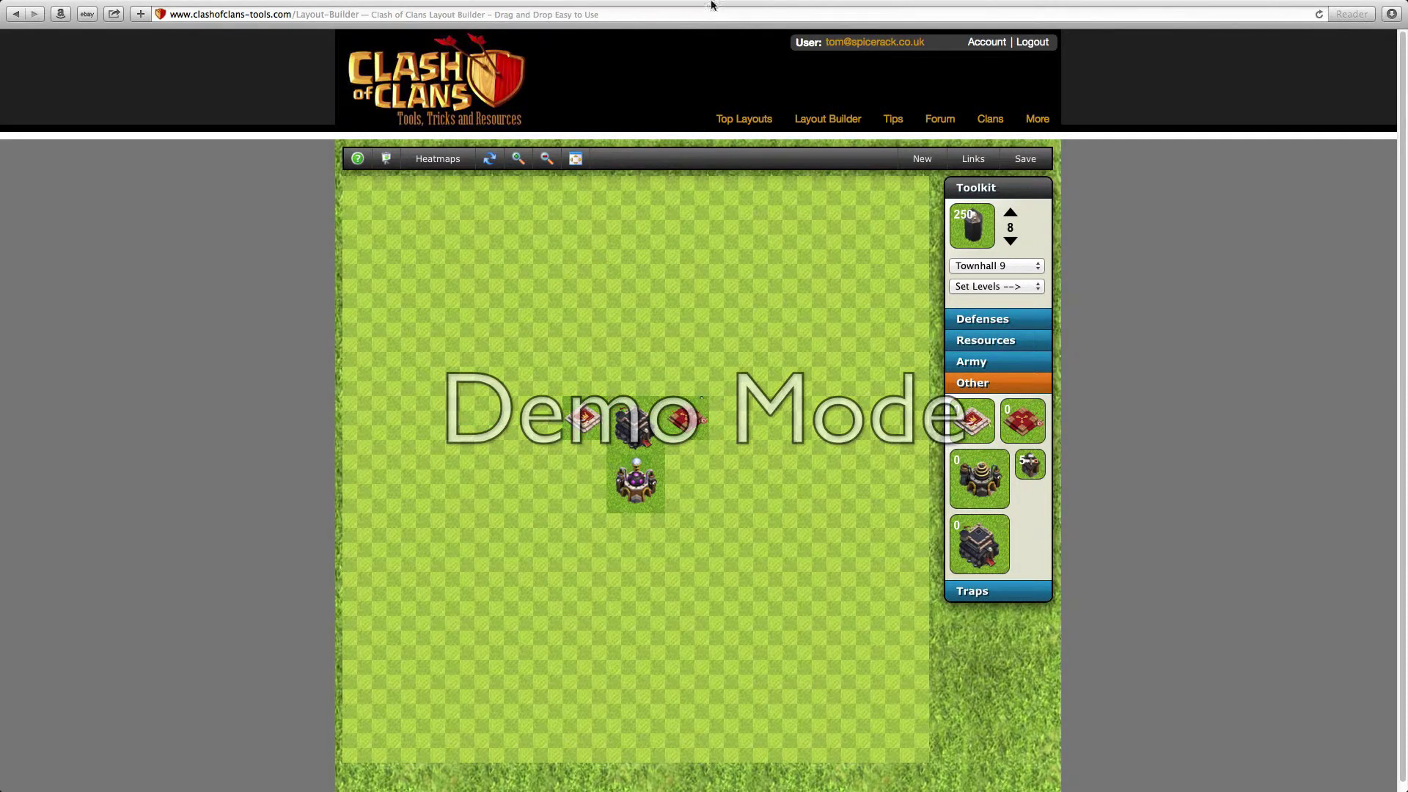
Step: Return home, open the Top Layouts gallery sorted by Top, and skim its listings
{"action": "left_click", "coordinate": [16, 14]}
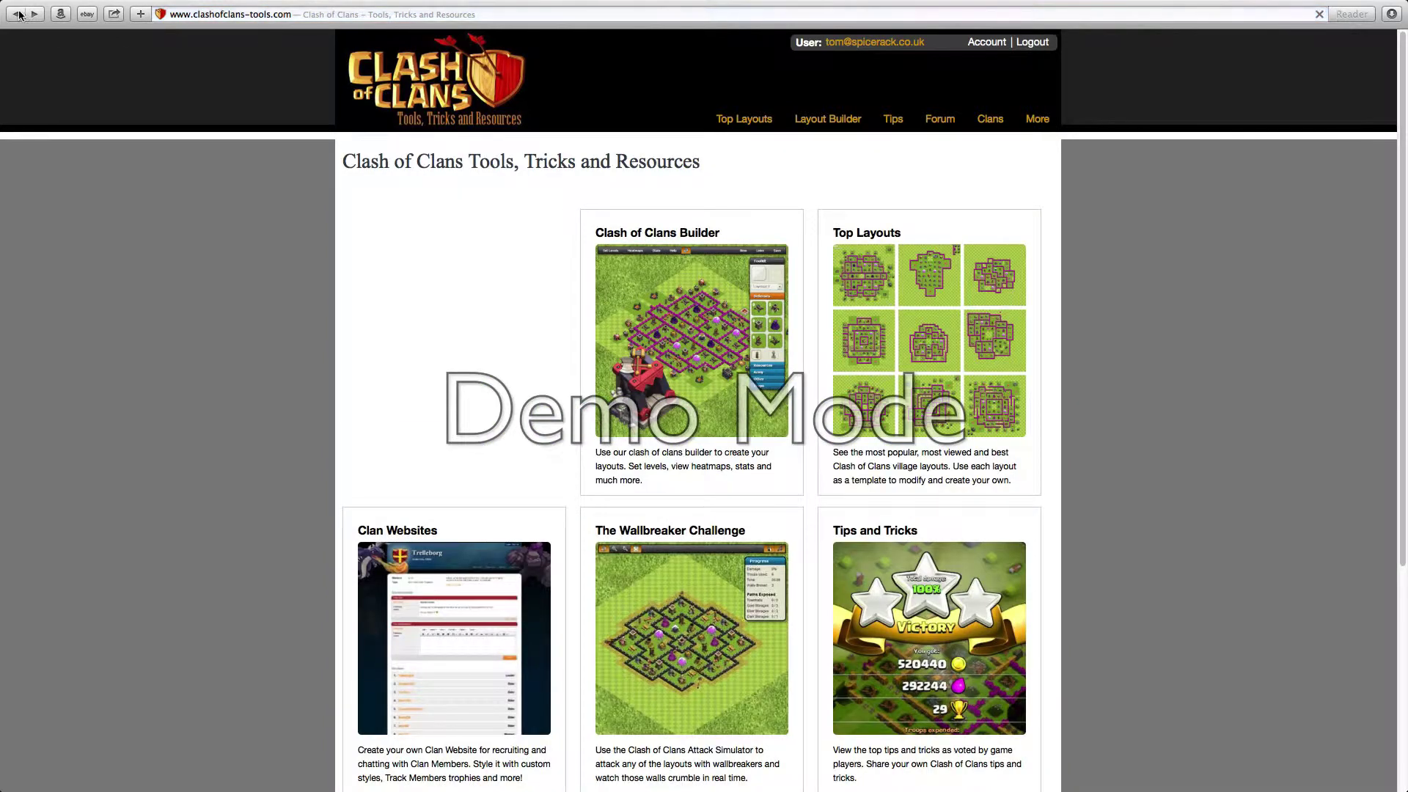
{"action": "left_click", "coordinate": [971, 272]}
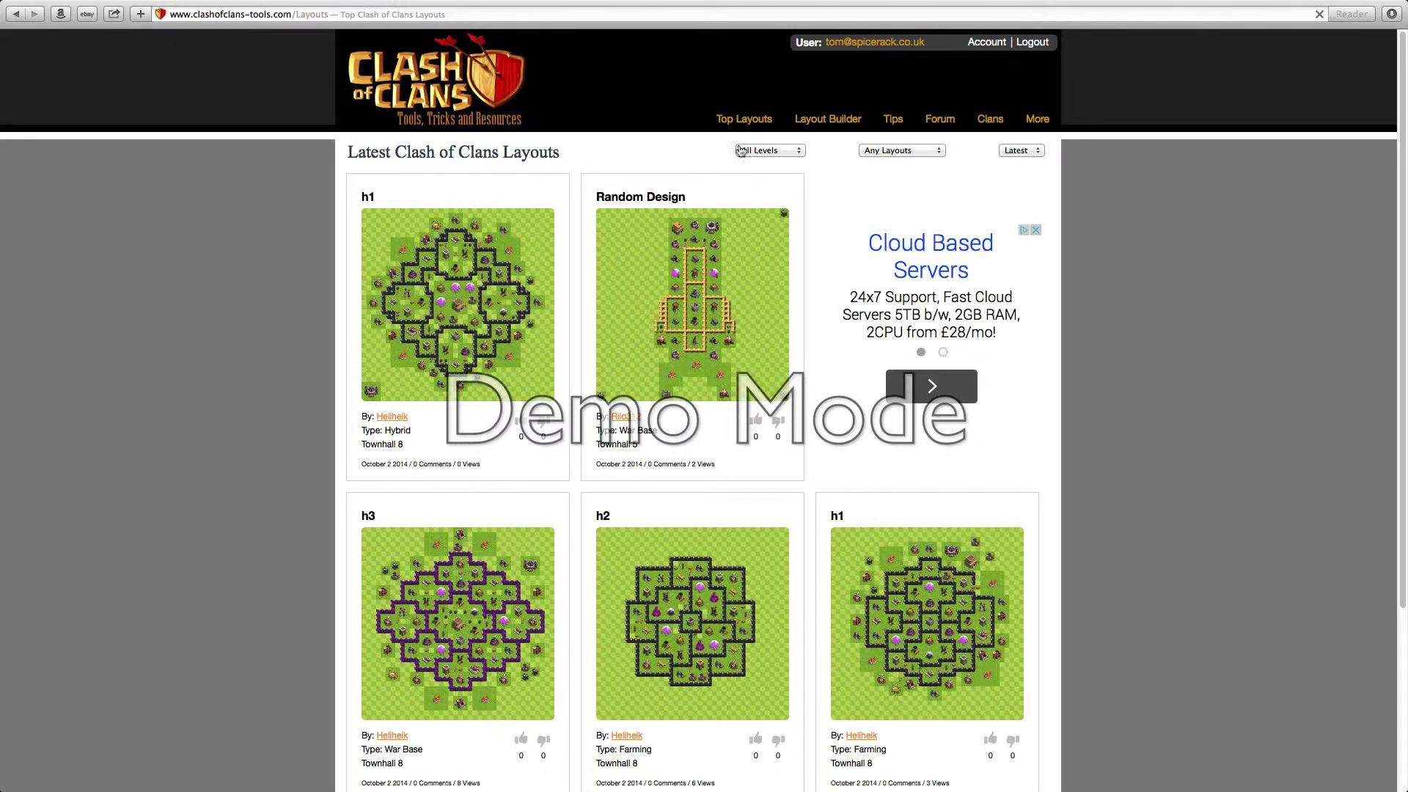
{"action": "left_click", "coordinate": [1029, 156]}
{"action": "left_click", "coordinate": [1031, 163]}
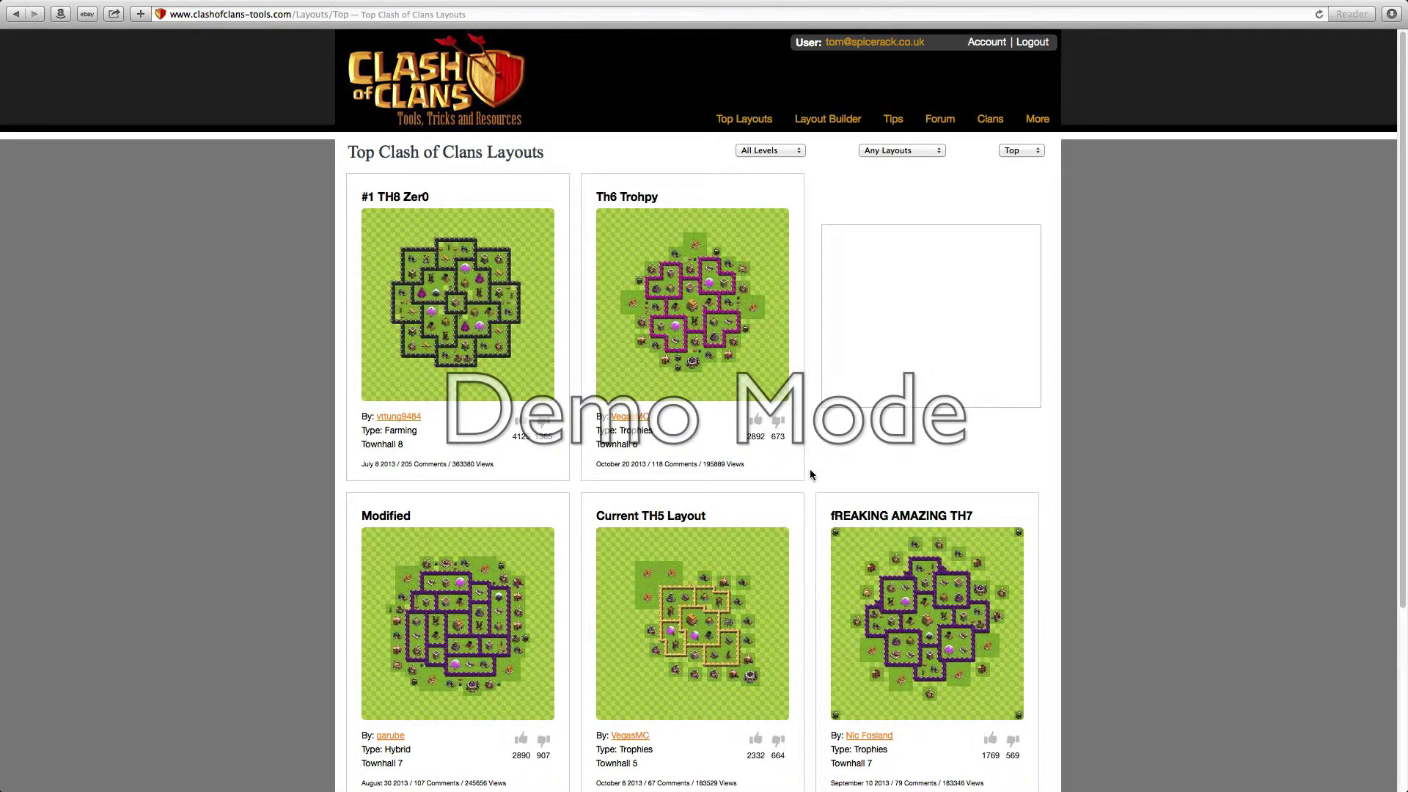
{"action": "scroll", "coordinate": [815, 404], "scroll_direction": "down", "scroll_amount": 3}
{"action": "scroll", "coordinate": [816, 407], "scroll_direction": "up", "scroll_amount": 2}
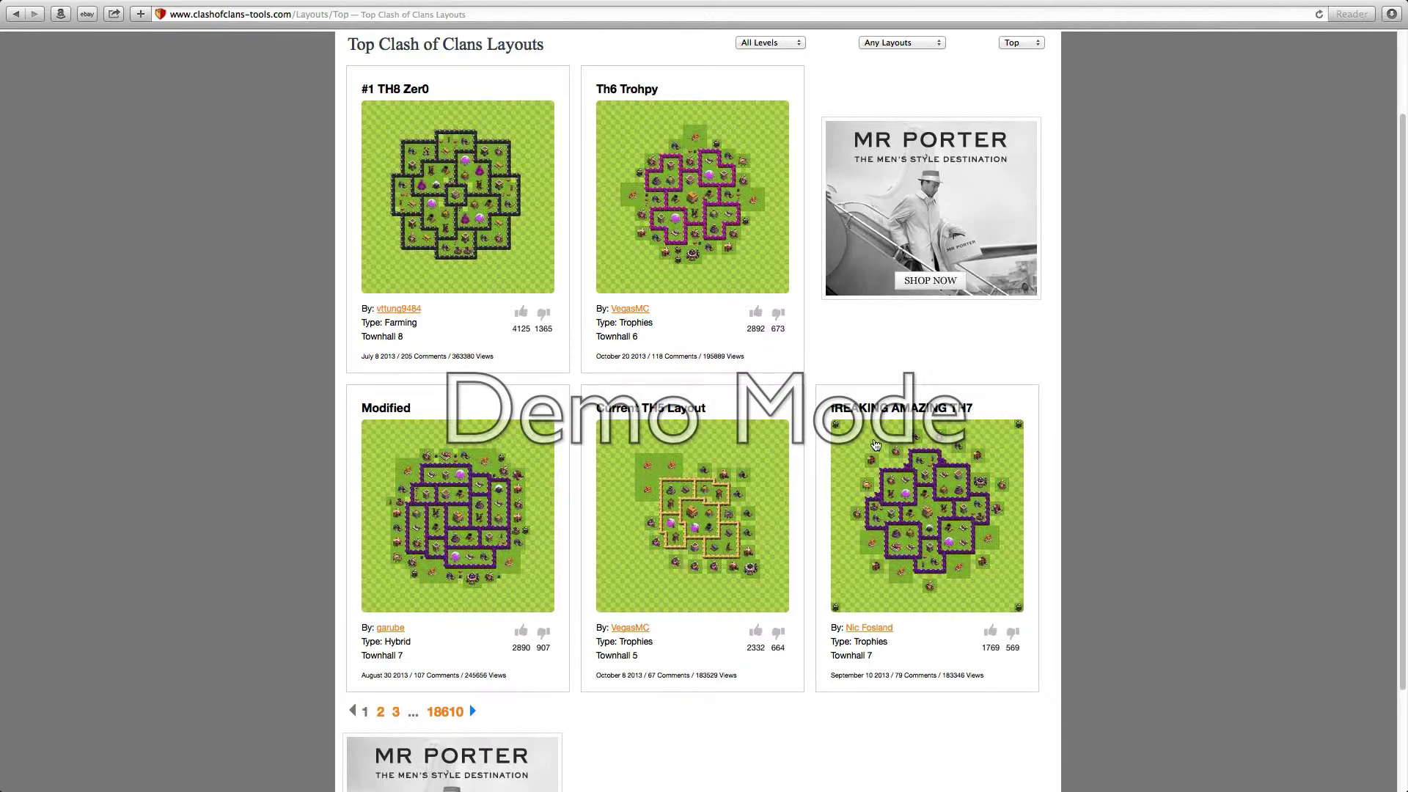
{"action": "scroll", "coordinate": [674, 209], "scroll_direction": "down", "scroll_amount": 1}
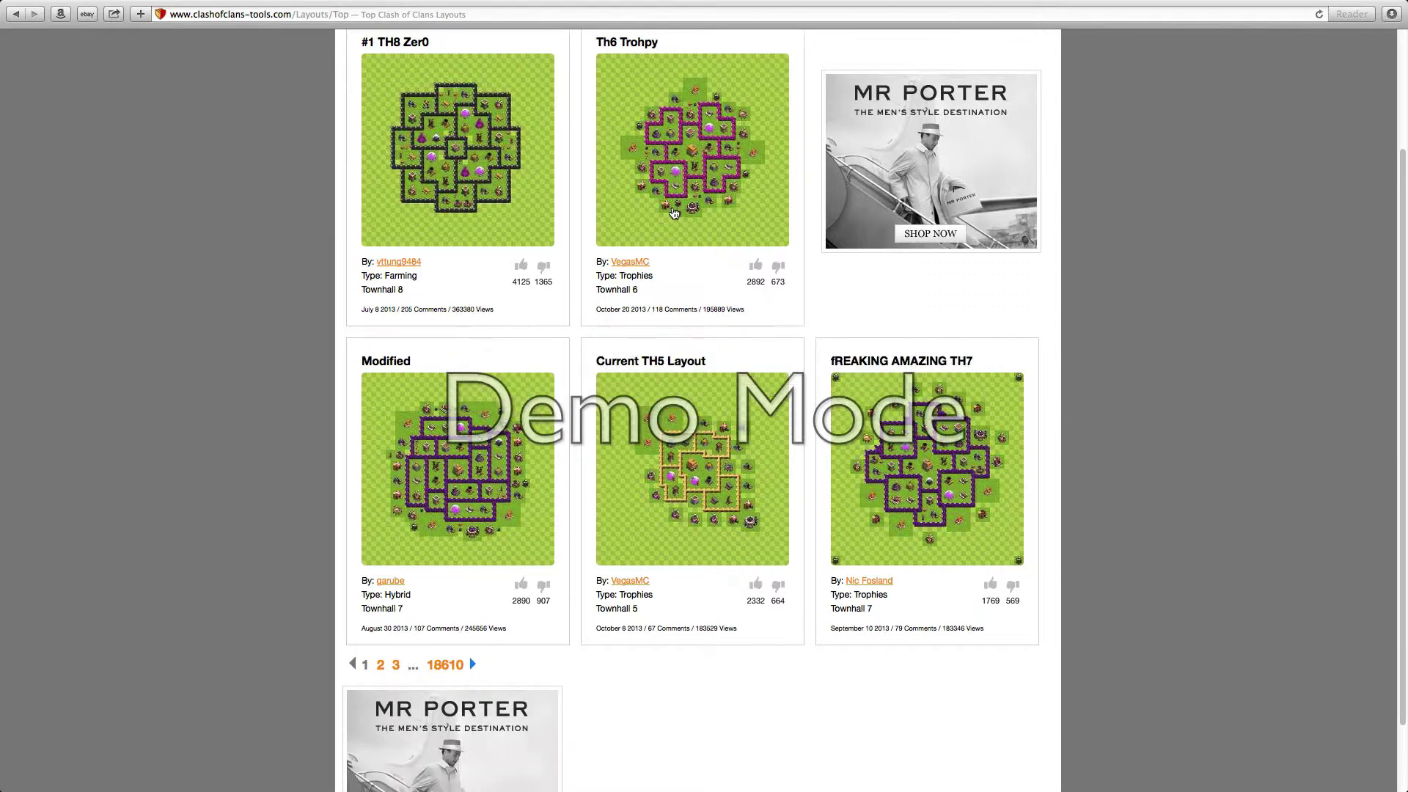
{"action": "scroll", "coordinate": [693, 192], "scroll_direction": "up", "scroll_amount": 3}
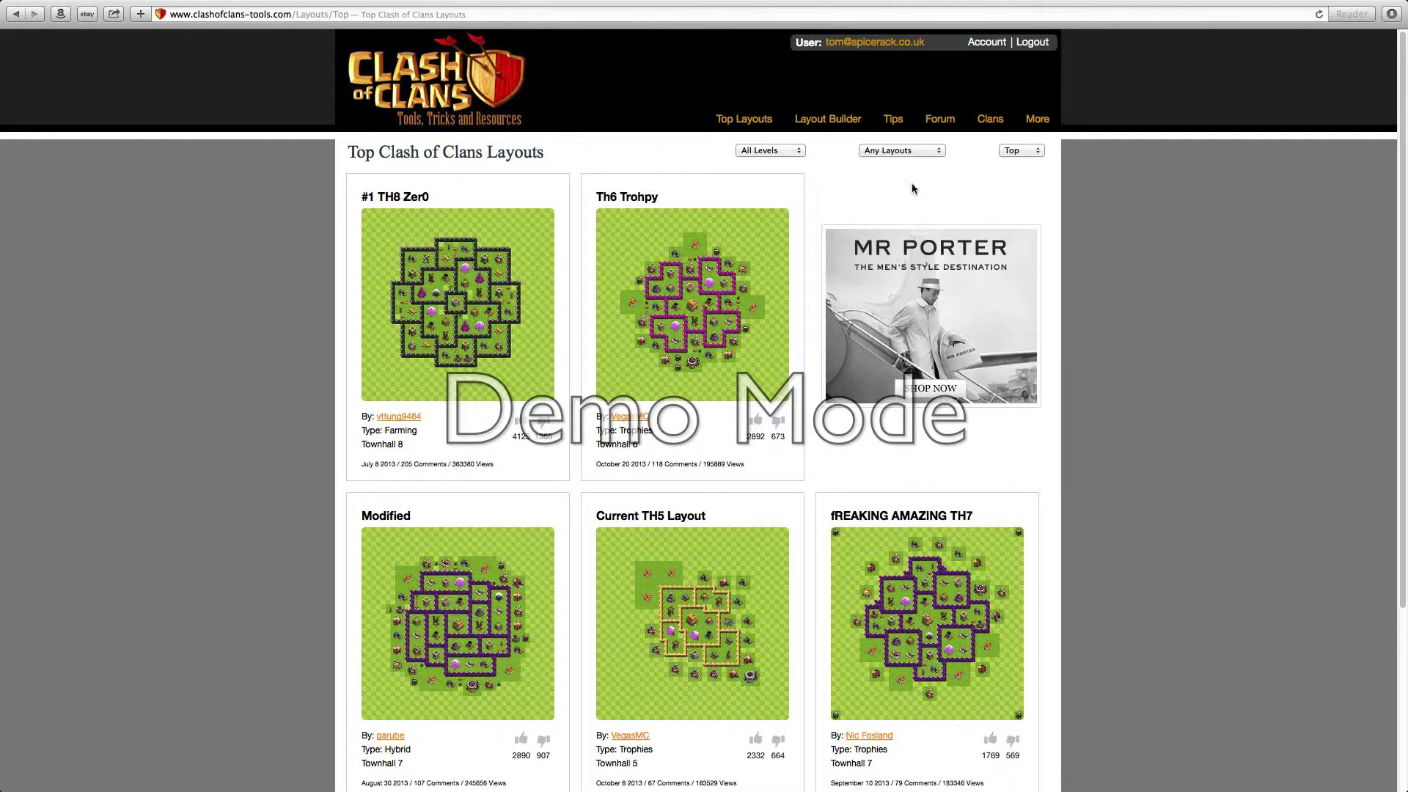
Step: Filter the gallery to Townhall 10 and skim results such as Super Mario
{"action": "left_click", "coordinate": [747, 152]}
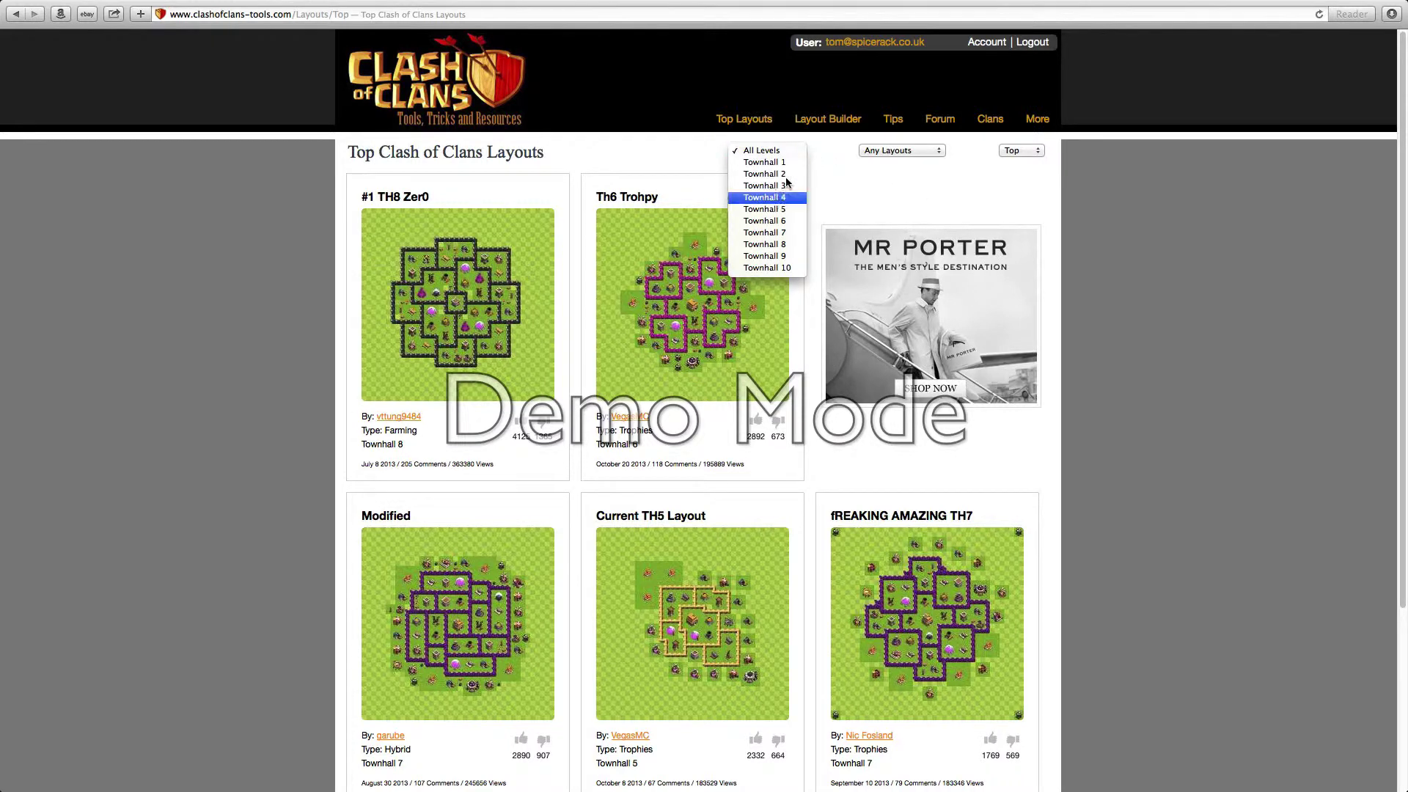
{"action": "left_click", "coordinate": [781, 269]}
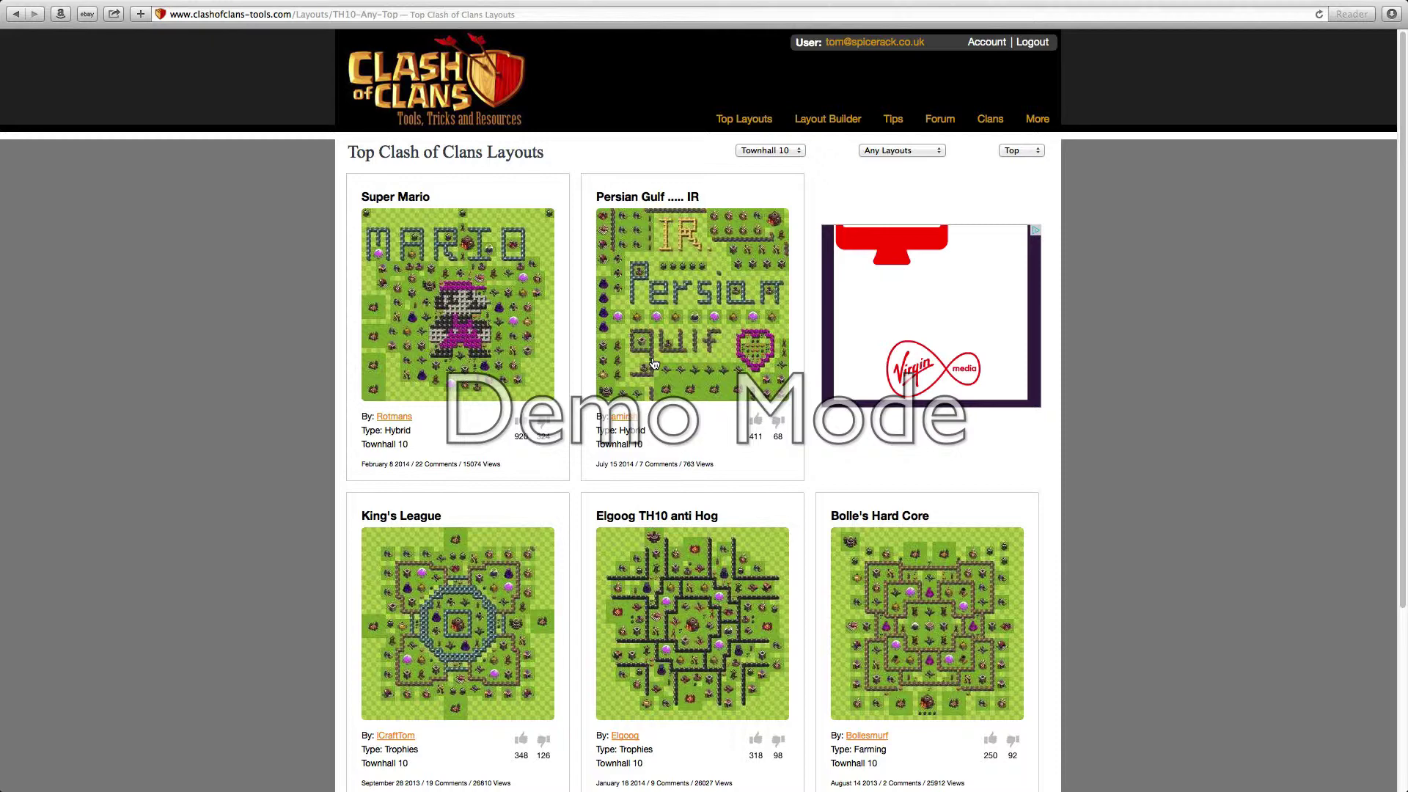
{"action": "scroll", "coordinate": [169, 699], "scroll_direction": "down", "scroll_amount": 2}
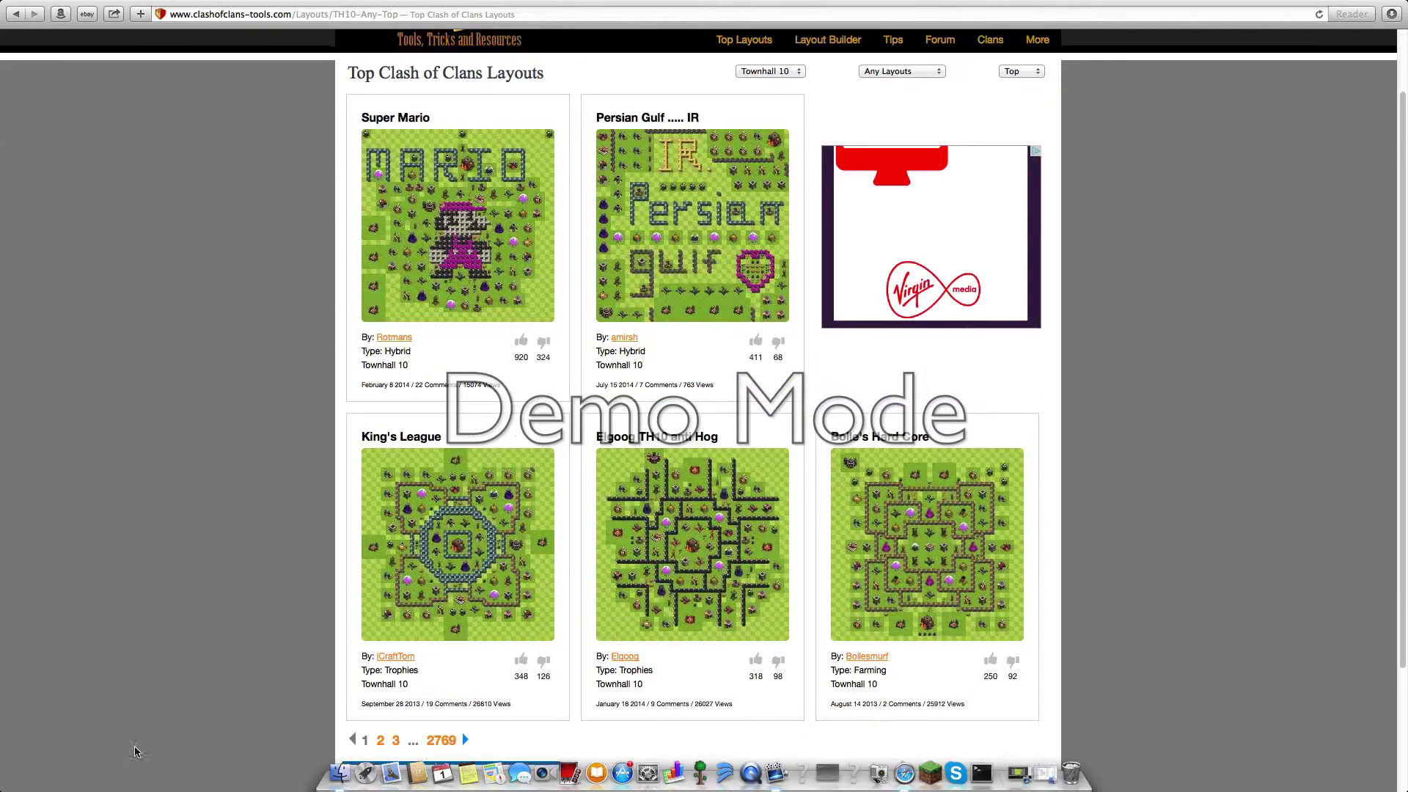
{"action": "scroll", "coordinate": [755, 616], "scroll_direction": "up", "scroll_amount": 3}
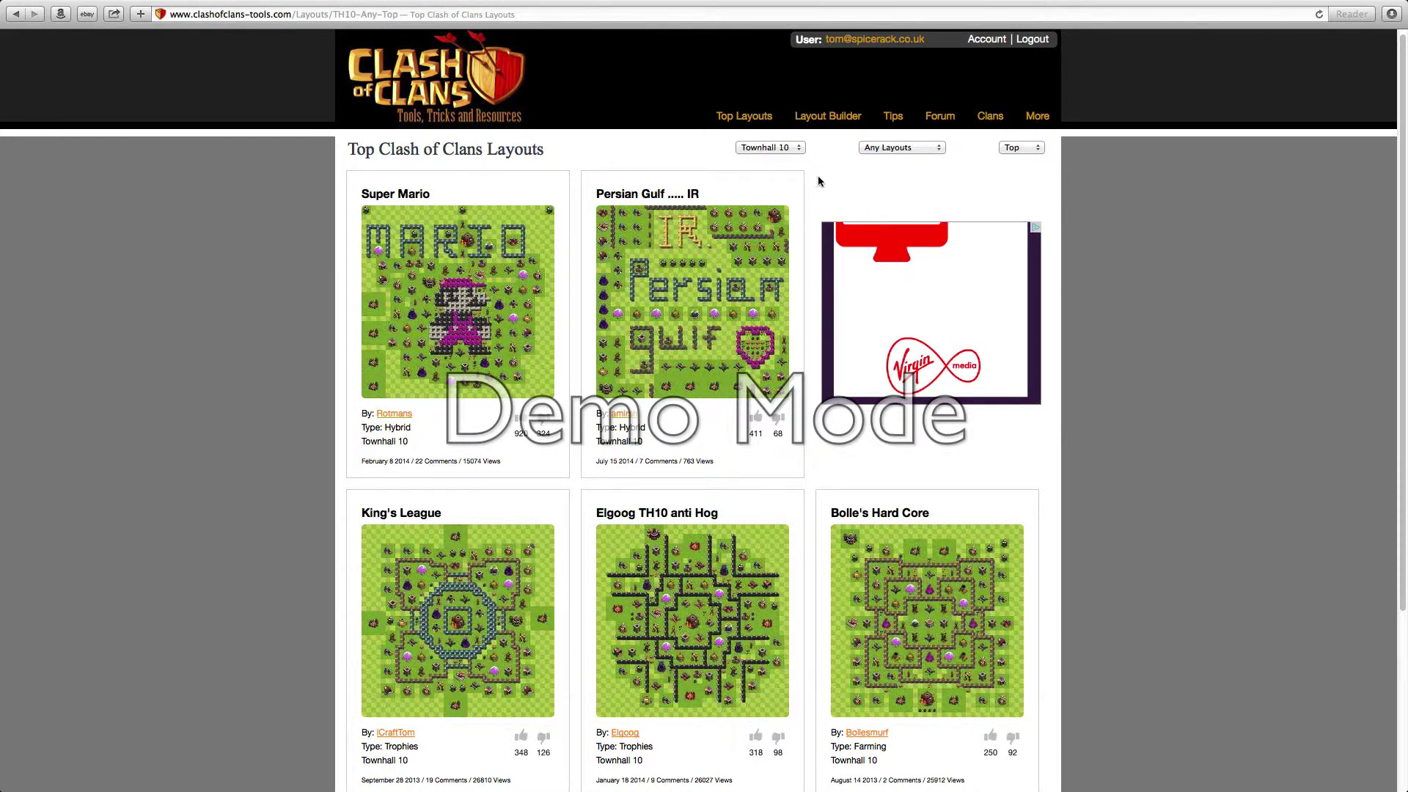
Step: Keep the layout type as Any Layouts and sort the gallery by Latest
{"action": "left_click", "coordinate": [896, 148]}
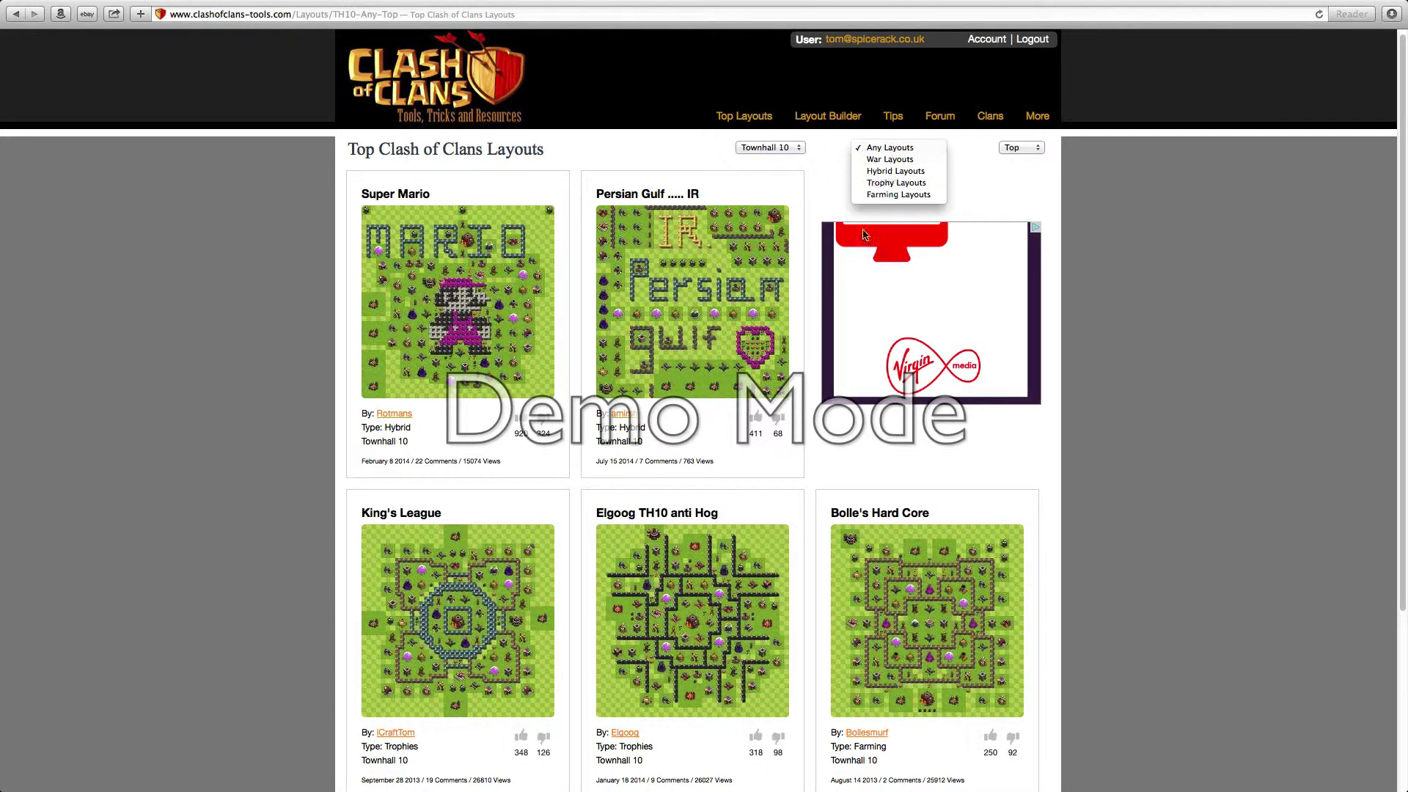
{"action": "left_click", "coordinate": [996, 181]}
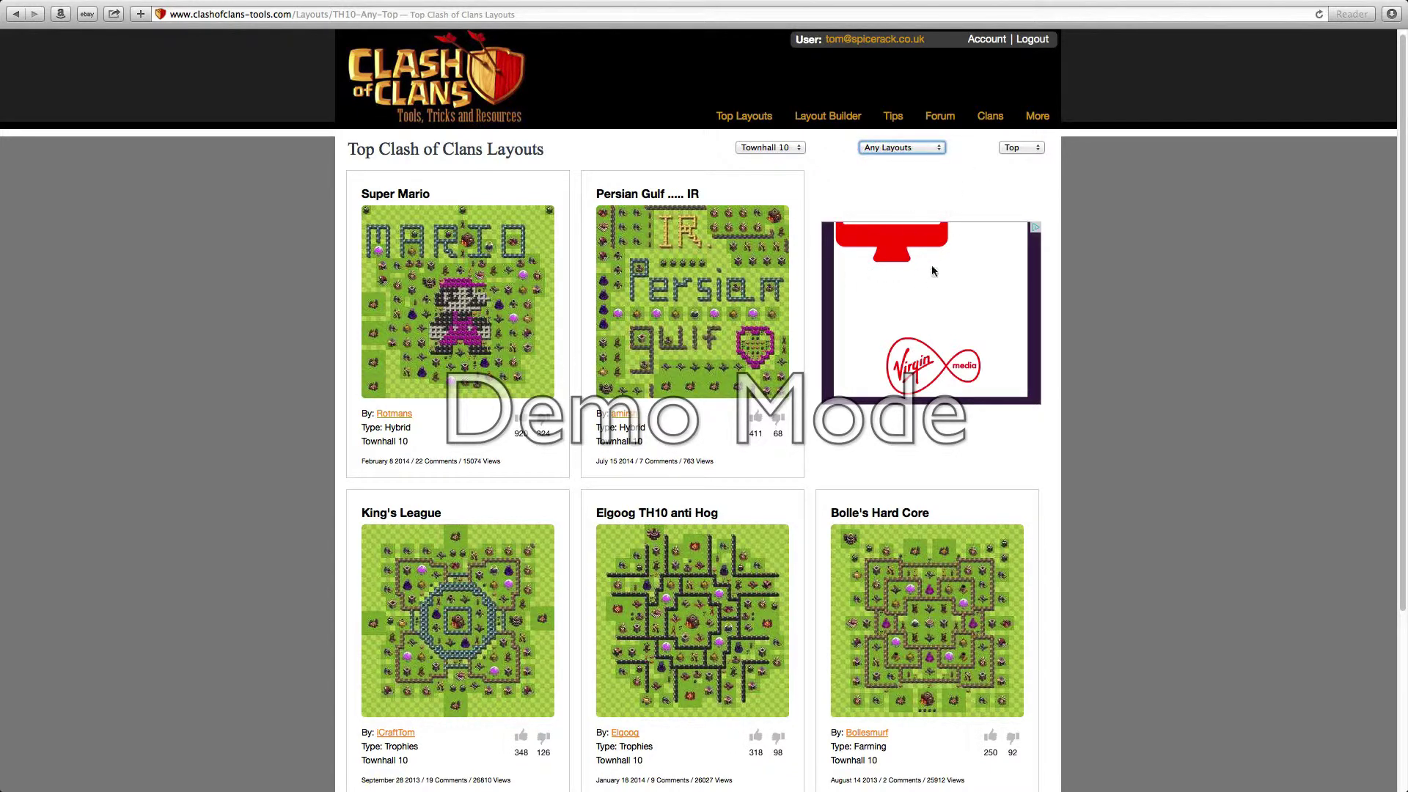
{"action": "mouse_move", "coordinate": [1040, 116]}
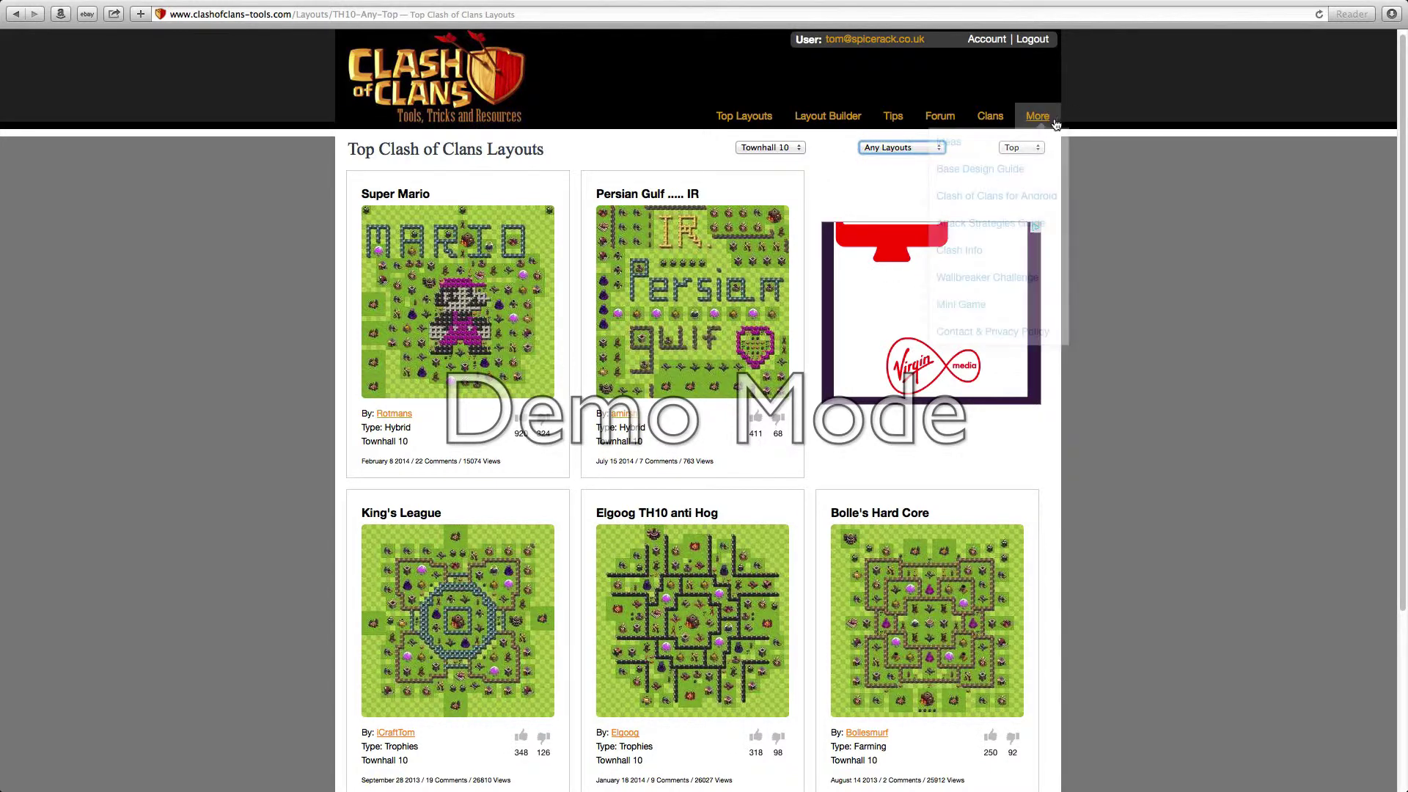
{"action": "left_click", "coordinate": [1024, 148]}
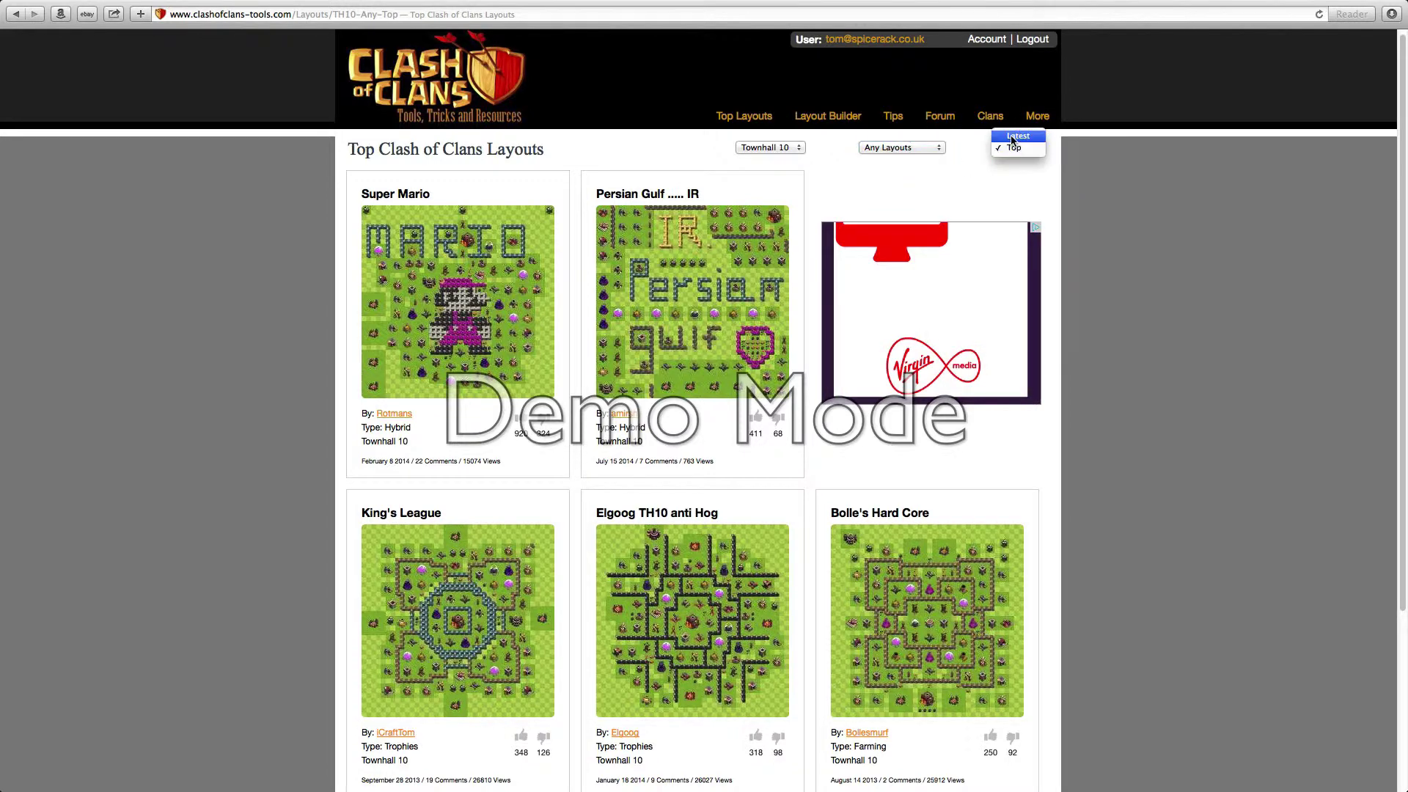
{"action": "left_click", "coordinate": [1016, 137]}
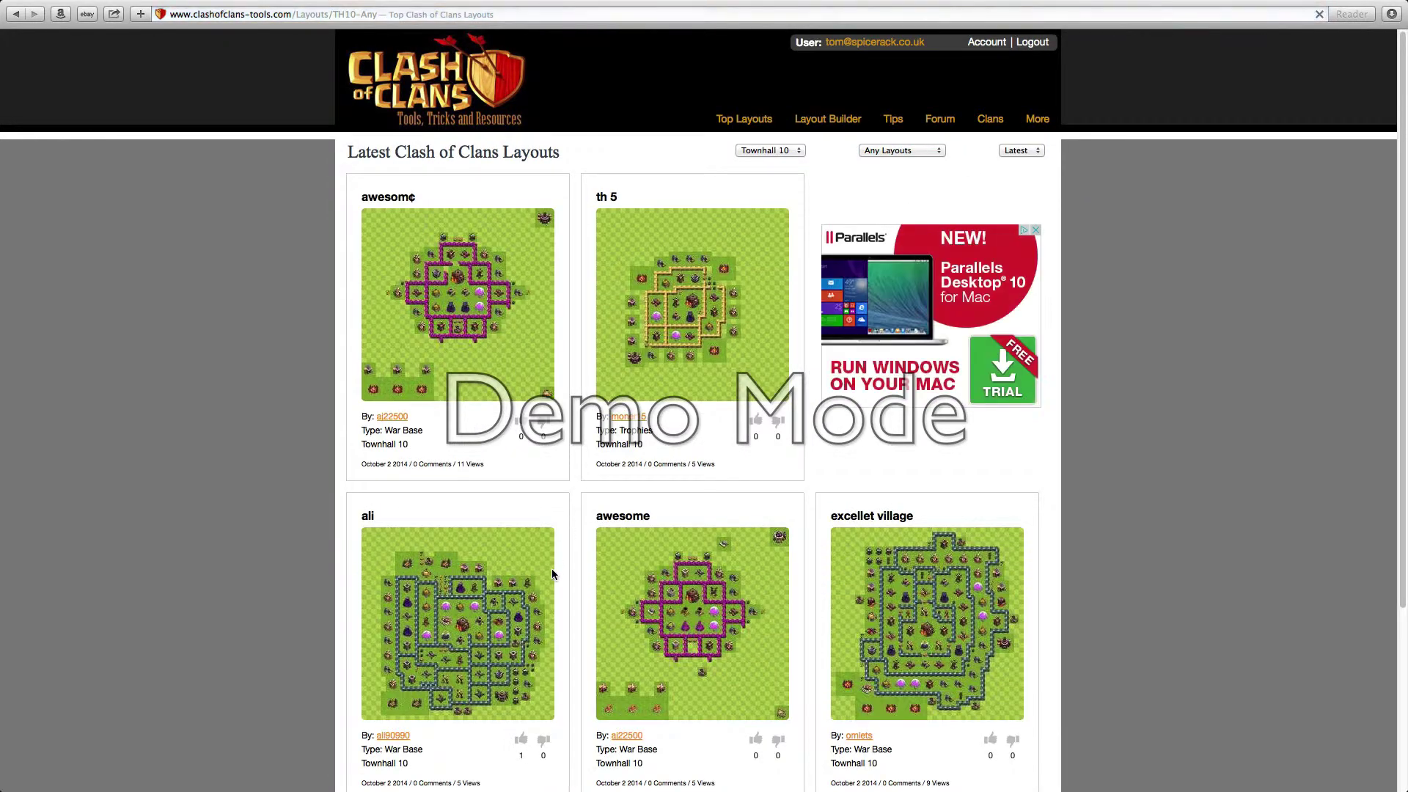
Step: Page through the Townhall 10 layouts from page 2 to page 6
{"action": "scroll", "coordinate": [552, 569], "scroll_direction": "down", "scroll_amount": 3}
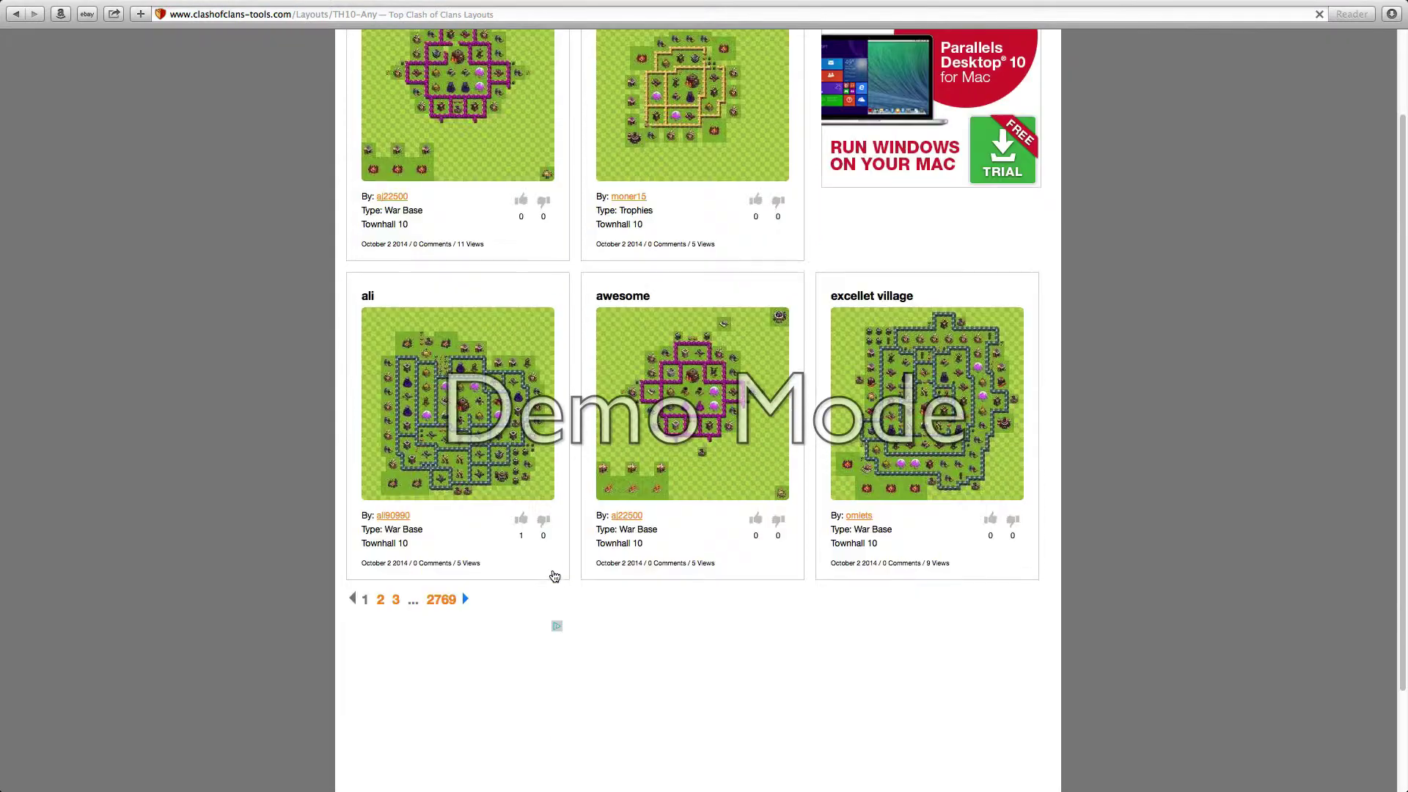
{"action": "left_click", "coordinate": [381, 601]}
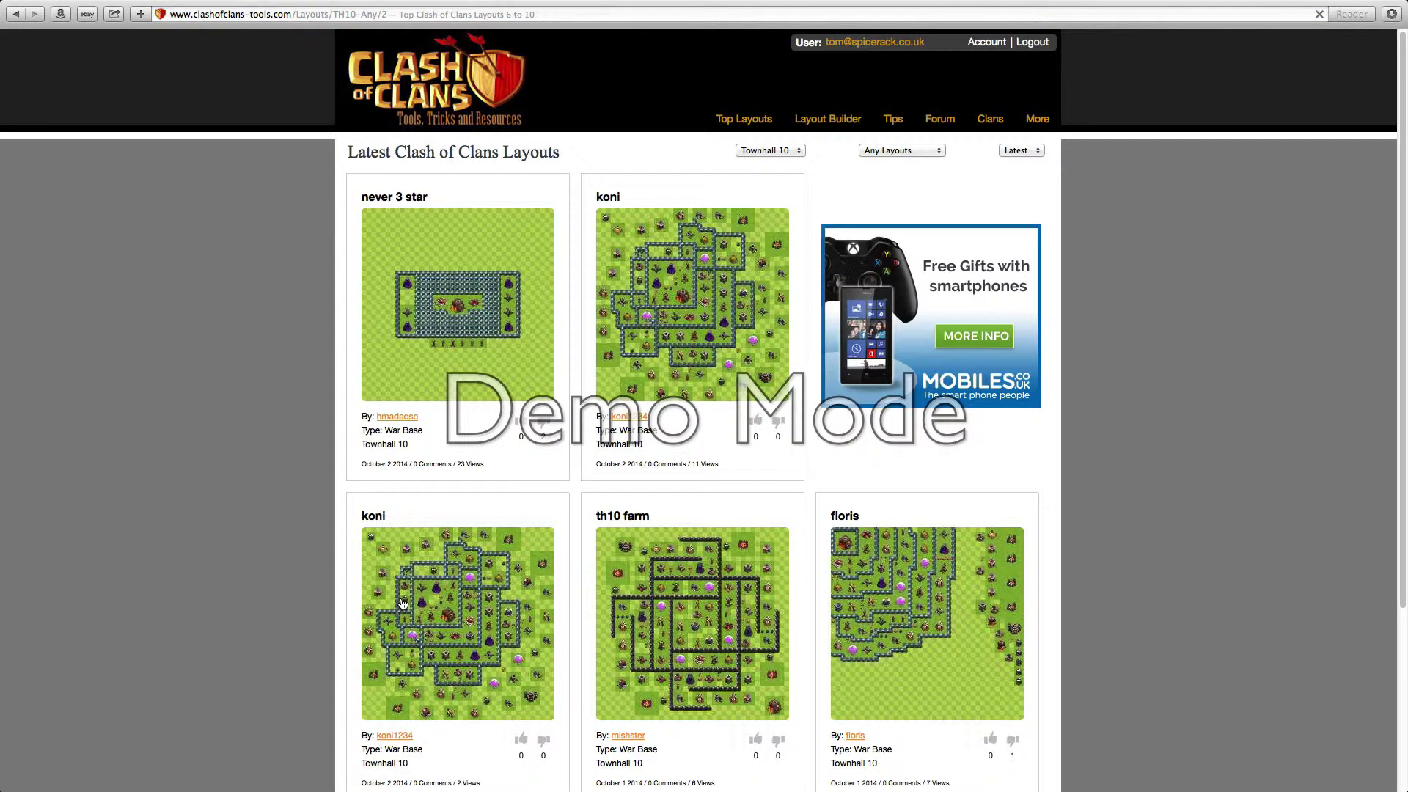
{"action": "scroll", "coordinate": [403, 604], "scroll_direction": "down", "scroll_amount": 3}
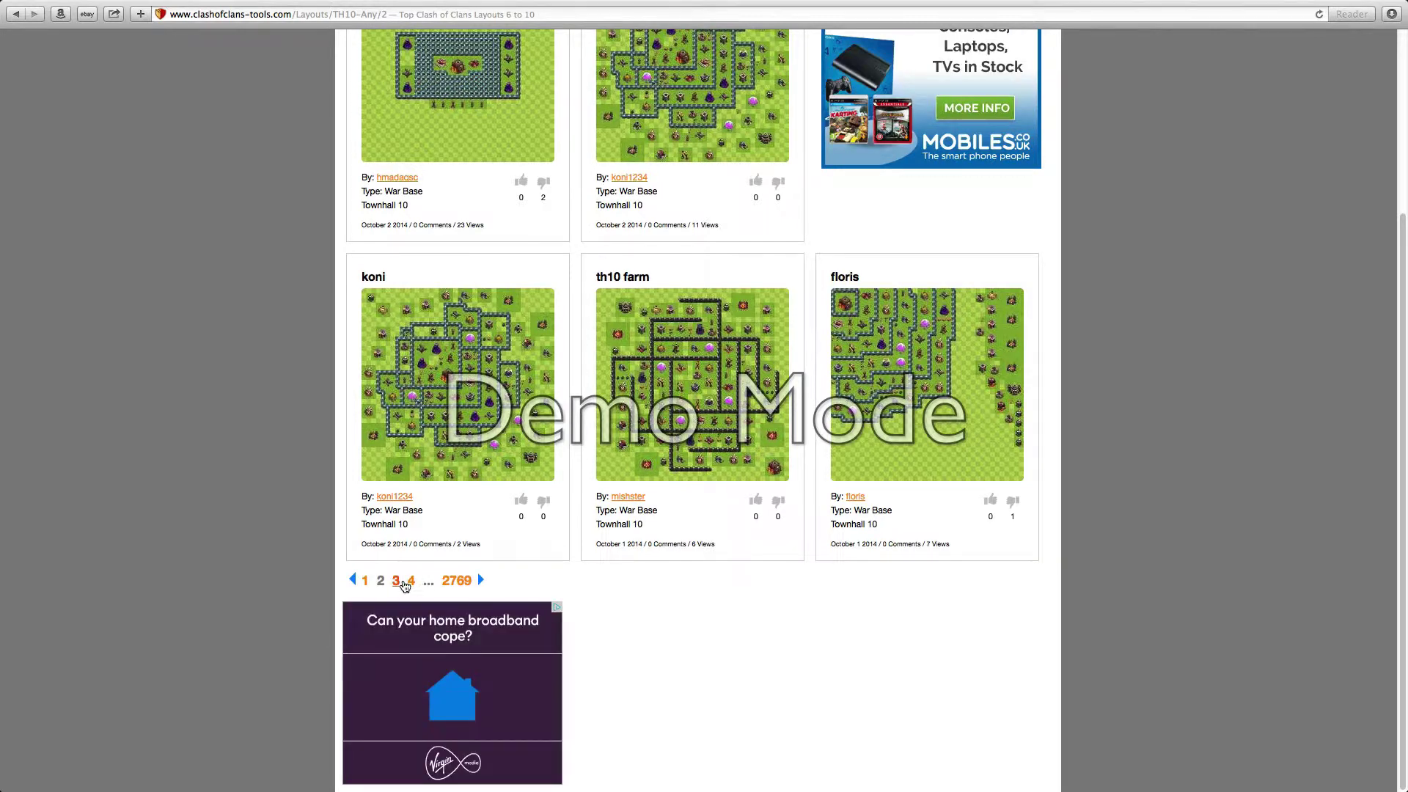
{"action": "left_click", "coordinate": [396, 580]}
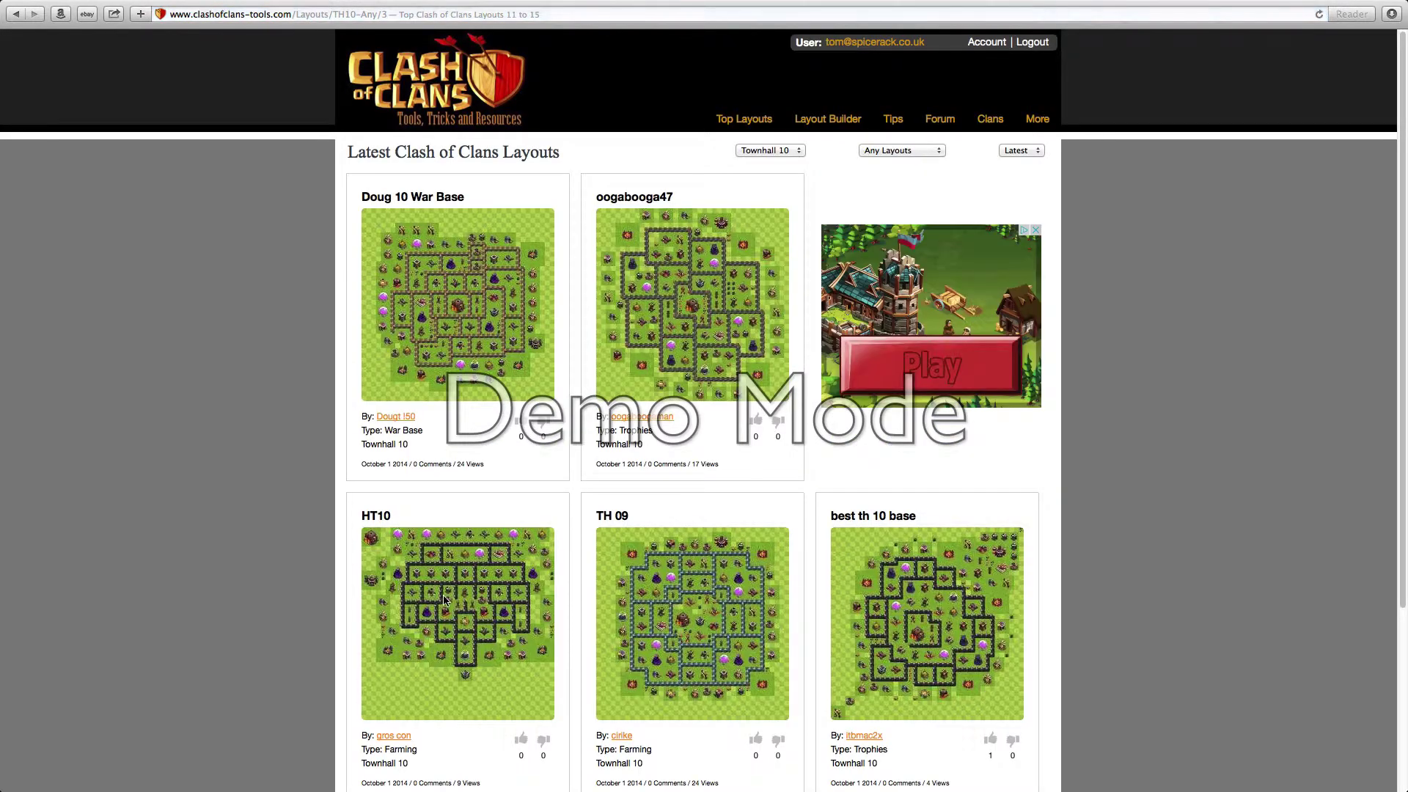
{"action": "scroll", "coordinate": [418, 584], "scroll_direction": "down", "scroll_amount": 3}
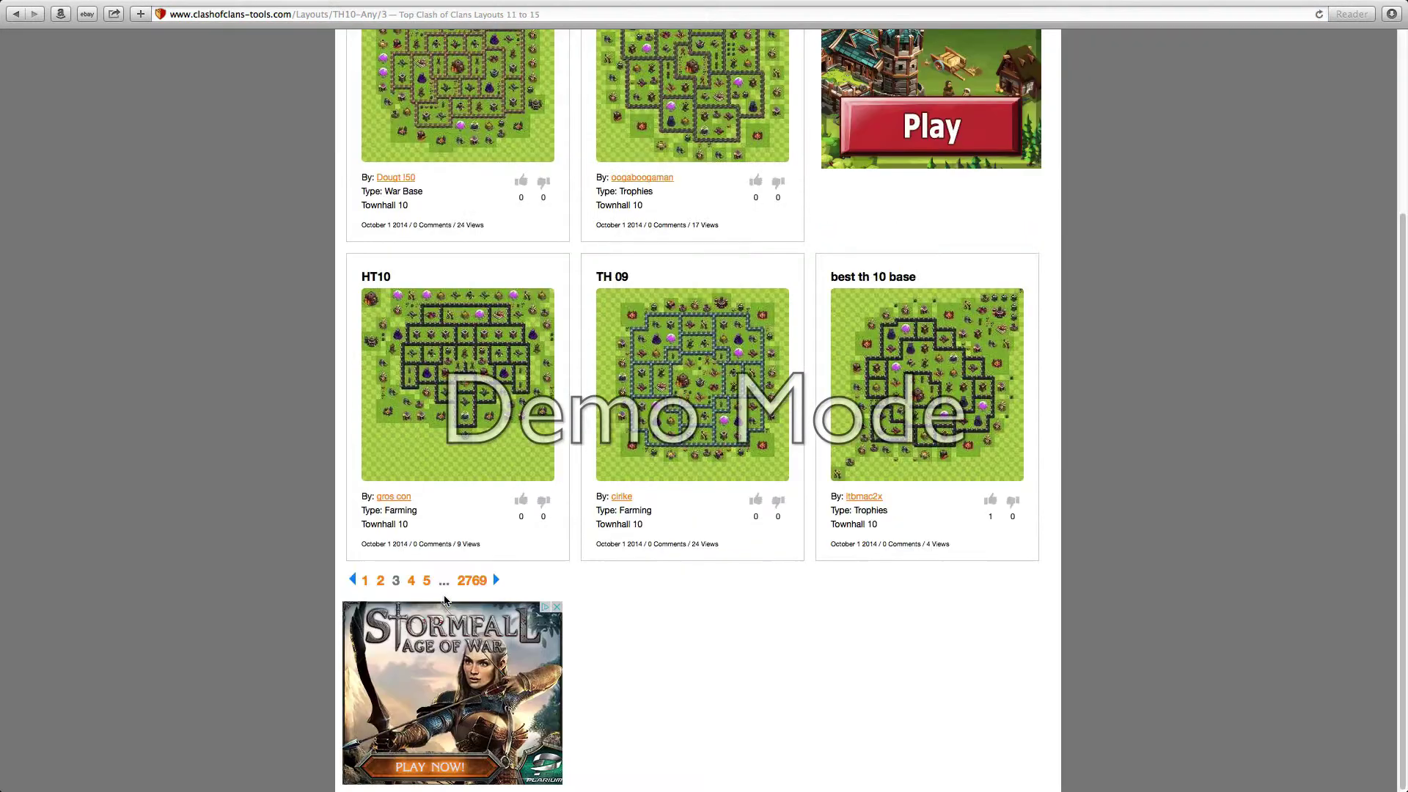
{"action": "left_click", "coordinate": [411, 580]}
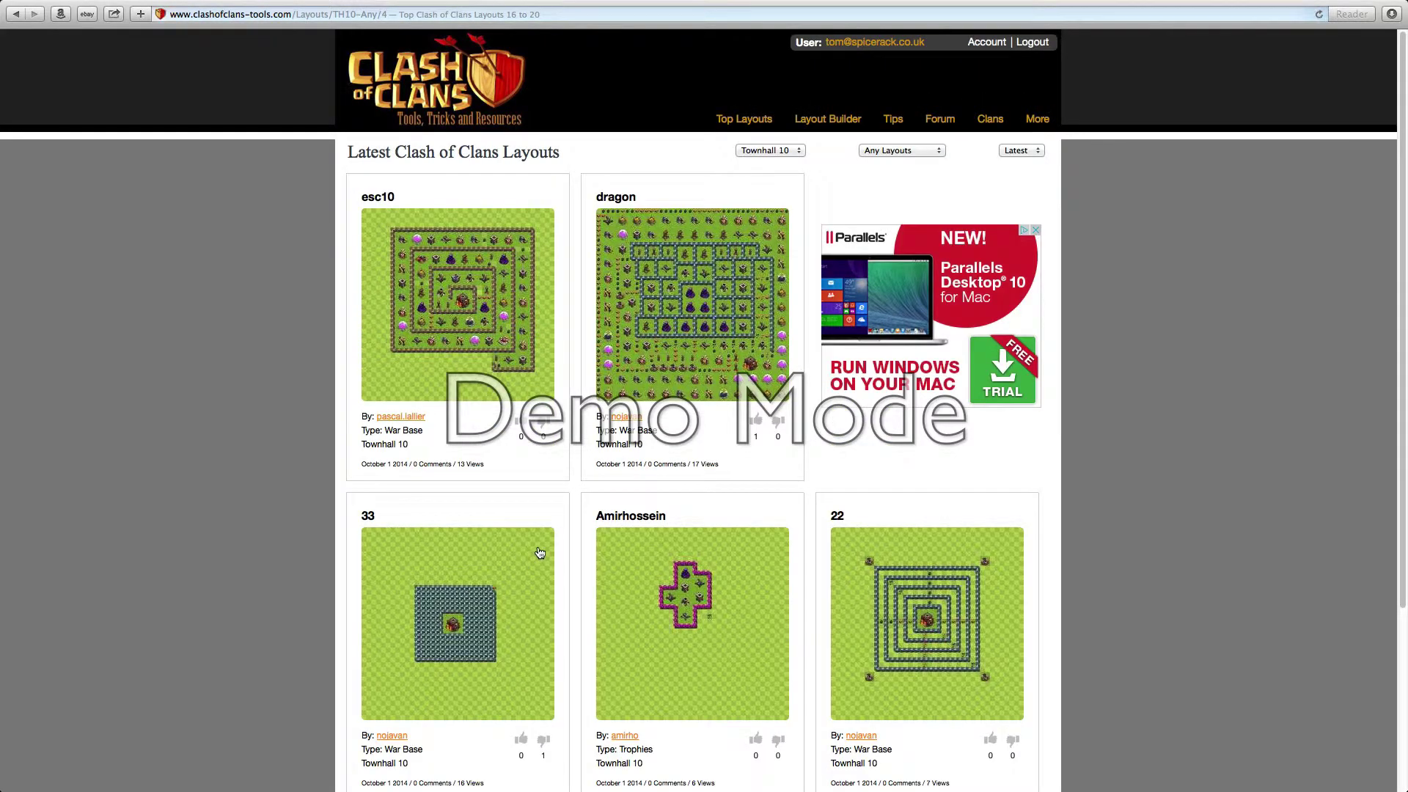
{"action": "scroll", "coordinate": [540, 553], "scroll_direction": "down", "scroll_amount": 1}
{"action": "scroll", "coordinate": [540, 553], "scroll_direction": "down", "scroll_amount": 3}
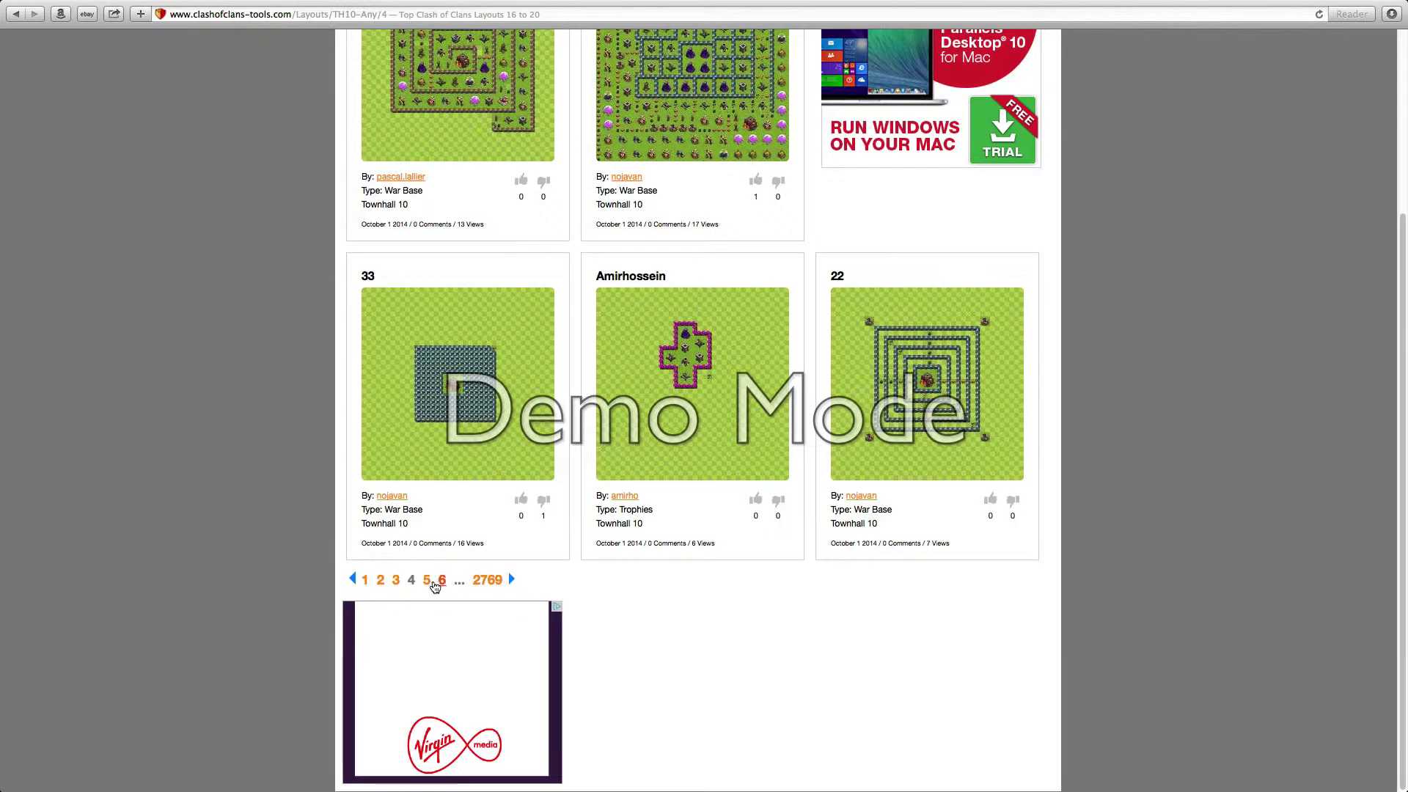
{"action": "left_click", "coordinate": [433, 583]}
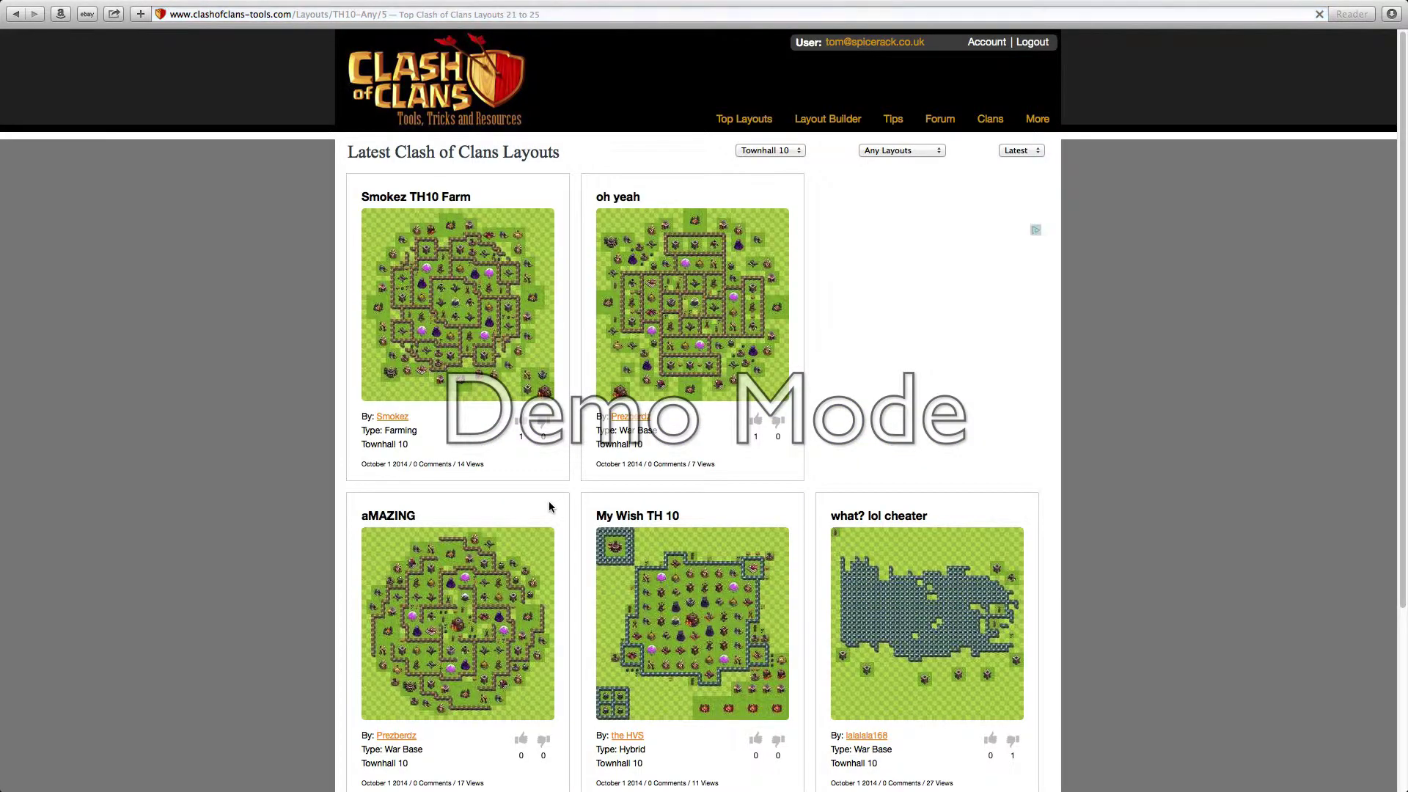
{"action": "scroll", "coordinate": [549, 505], "scroll_direction": "down", "scroll_amount": 2}
{"action": "scroll", "coordinate": [548, 506], "scroll_direction": "down", "scroll_amount": 4}
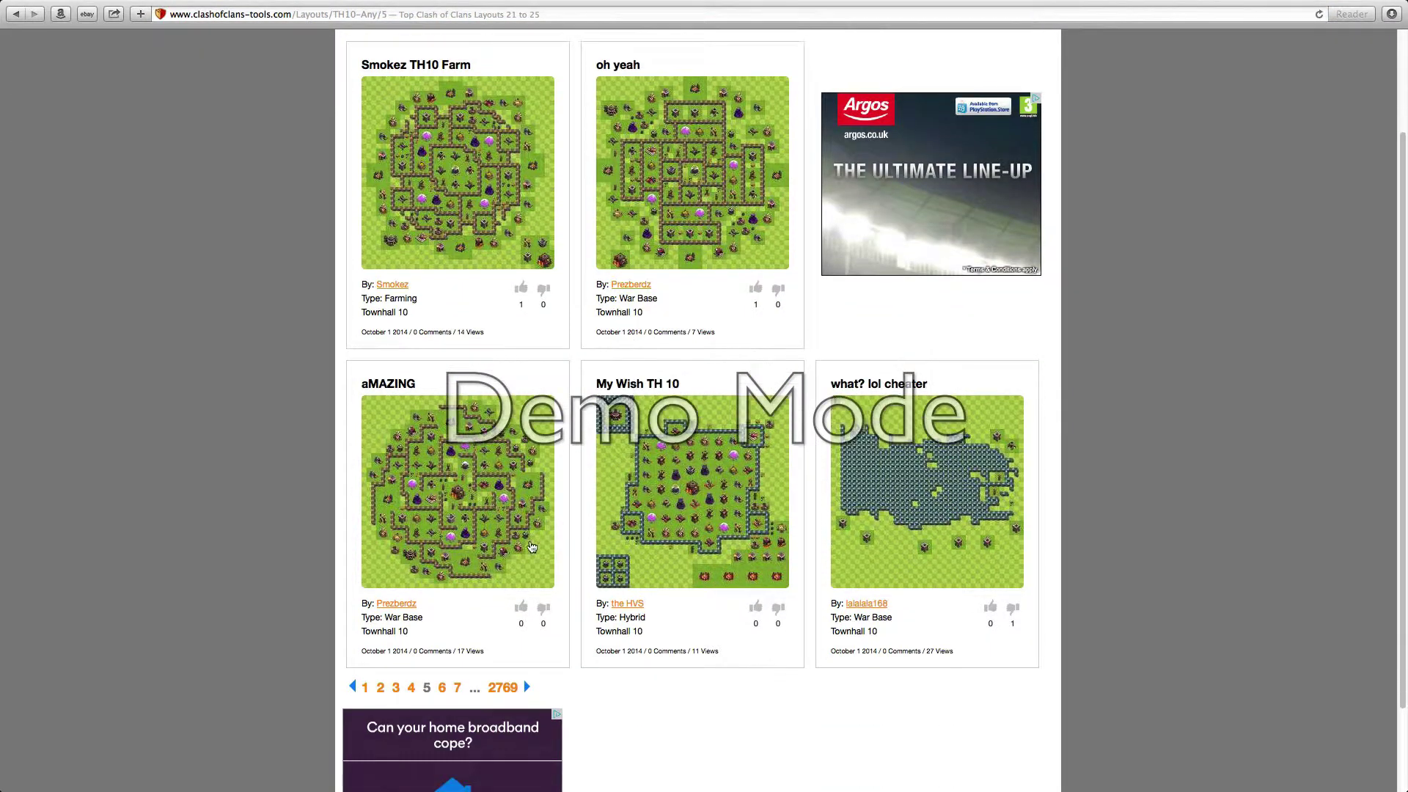
{"action": "left_click", "coordinate": [441, 688]}
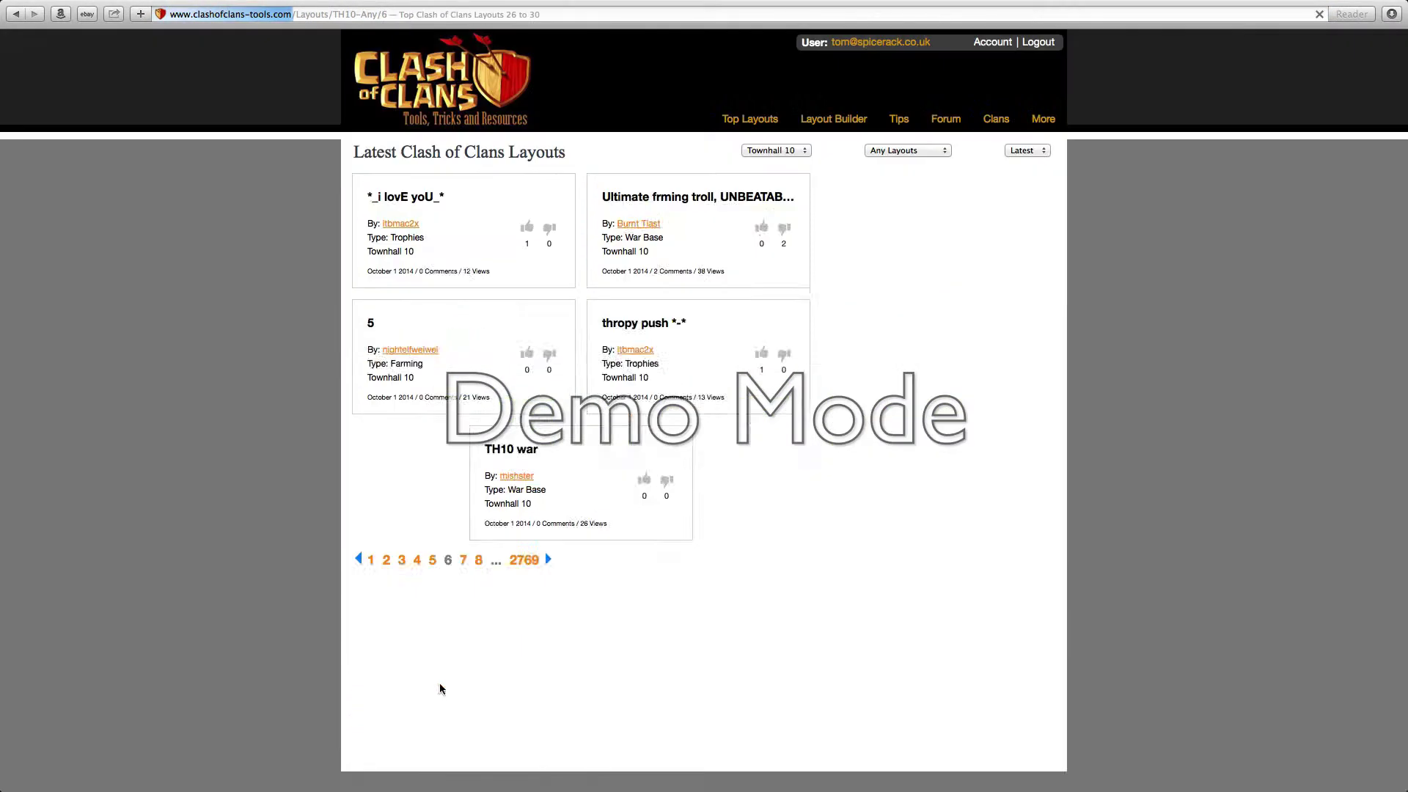
{"action": "left_click", "coordinate": [767, 152]}
{"action": "left_click", "coordinate": [775, 115]}
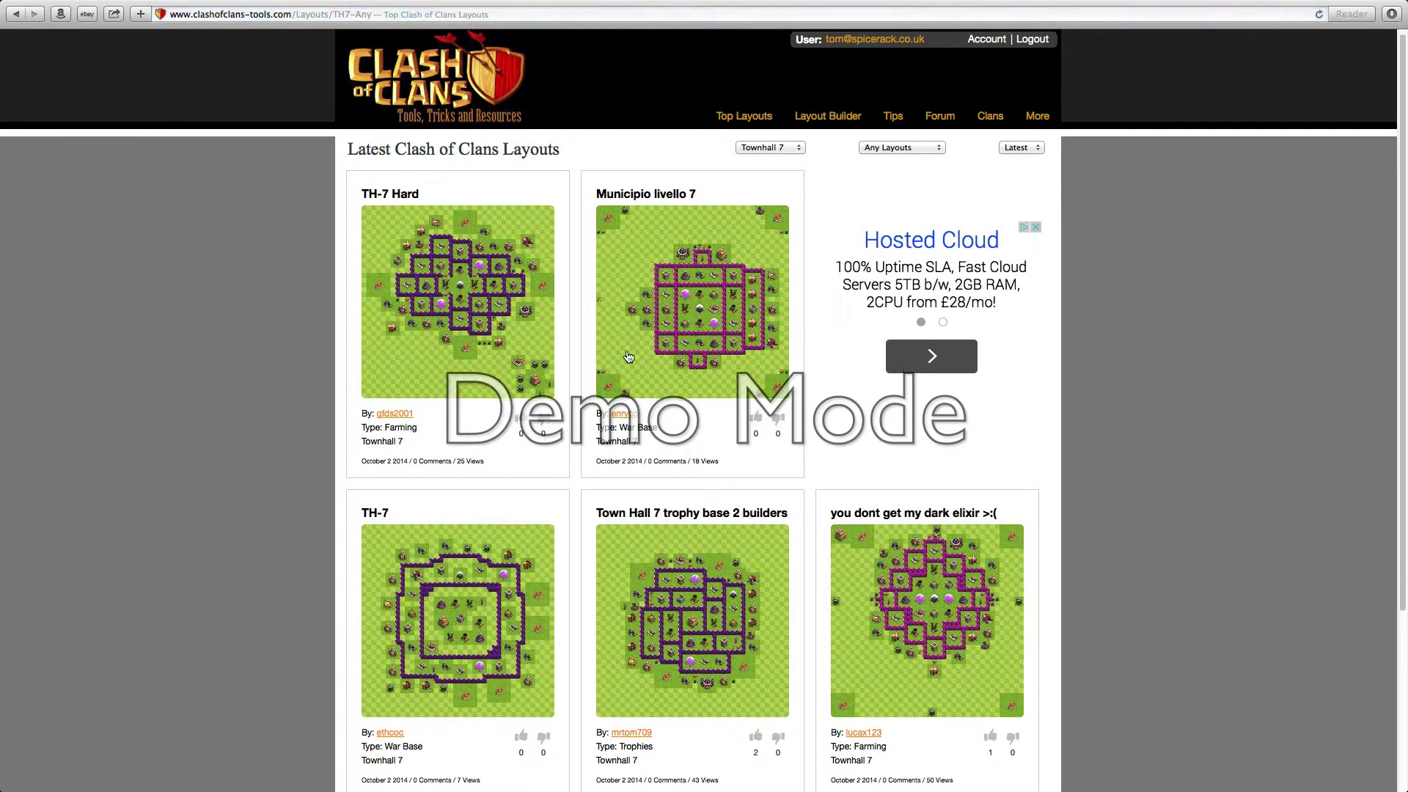
{"action": "scroll", "coordinate": [576, 448], "scroll_direction": "down", "scroll_amount": 5}
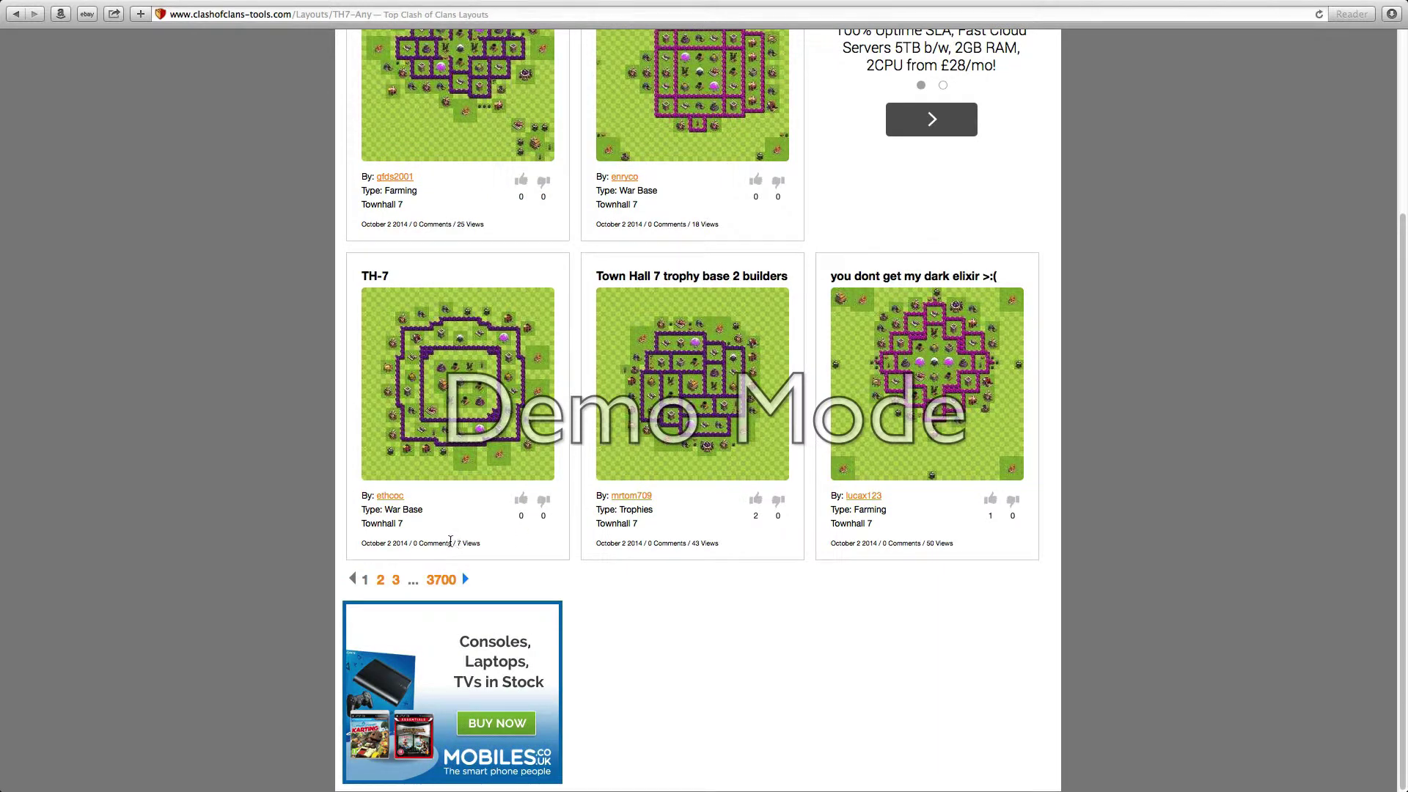
{"action": "scroll", "coordinate": [673, 420], "scroll_direction": "up", "scroll_amount": 5}
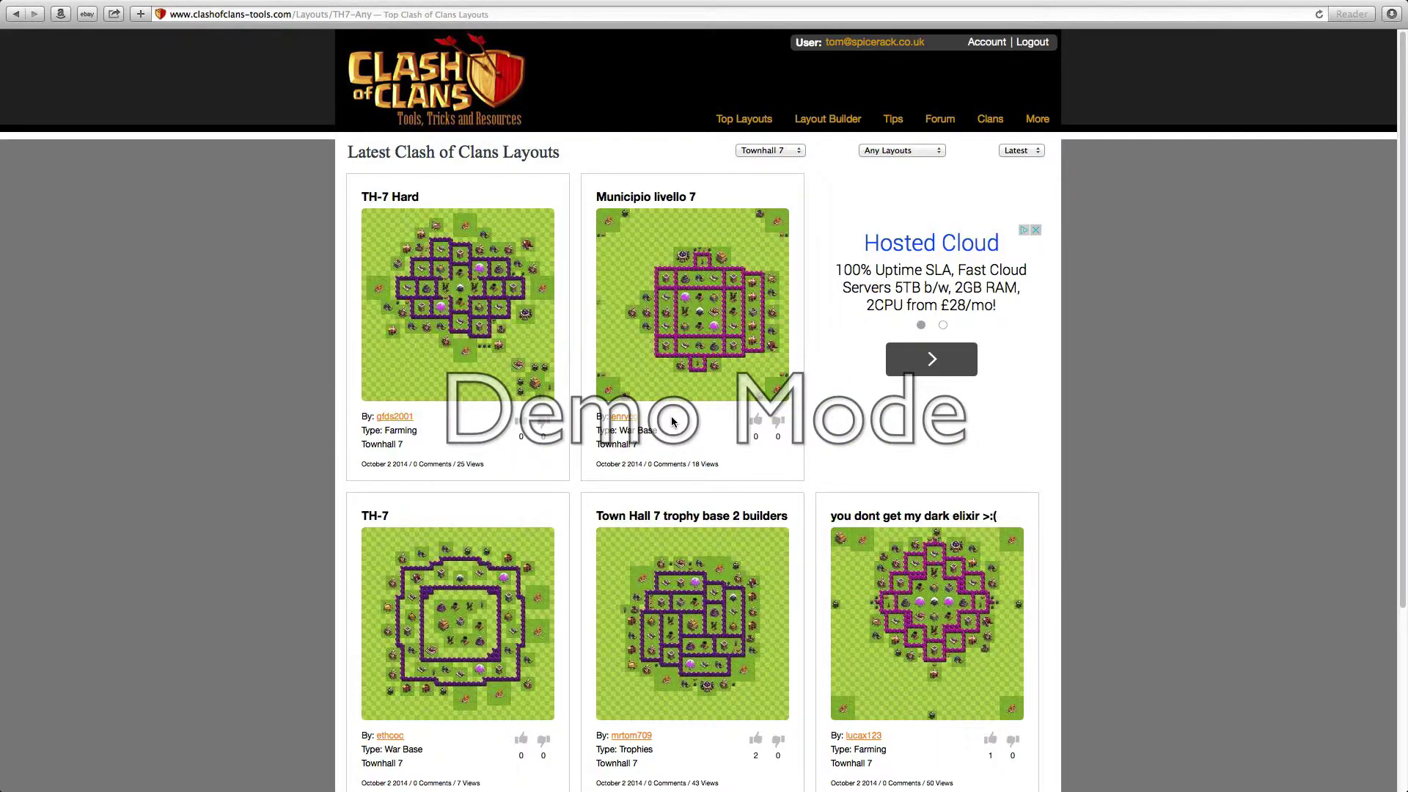
{"action": "scroll", "coordinate": [674, 441], "scroll_direction": "down", "scroll_amount": 1}
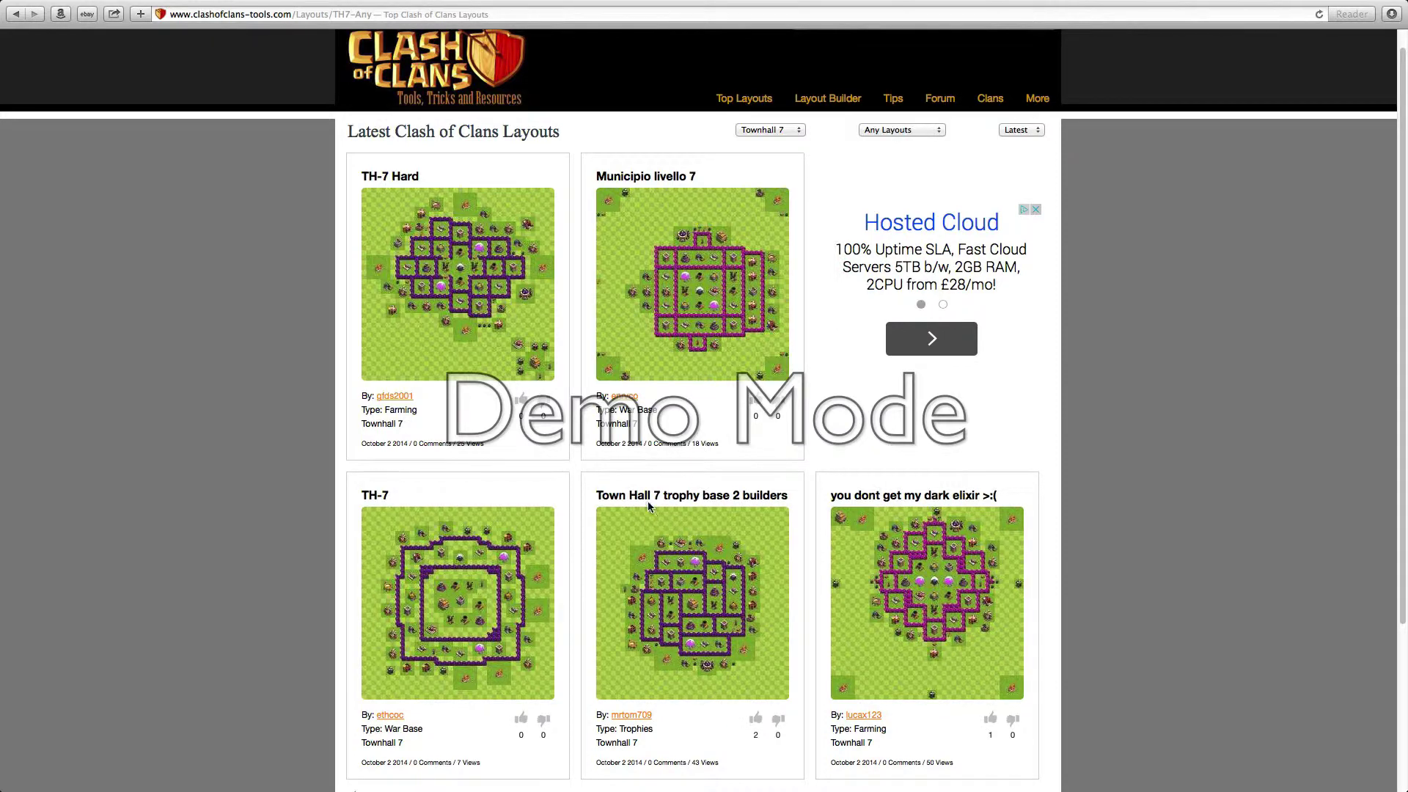
{"action": "left_click", "coordinate": [681, 598]}
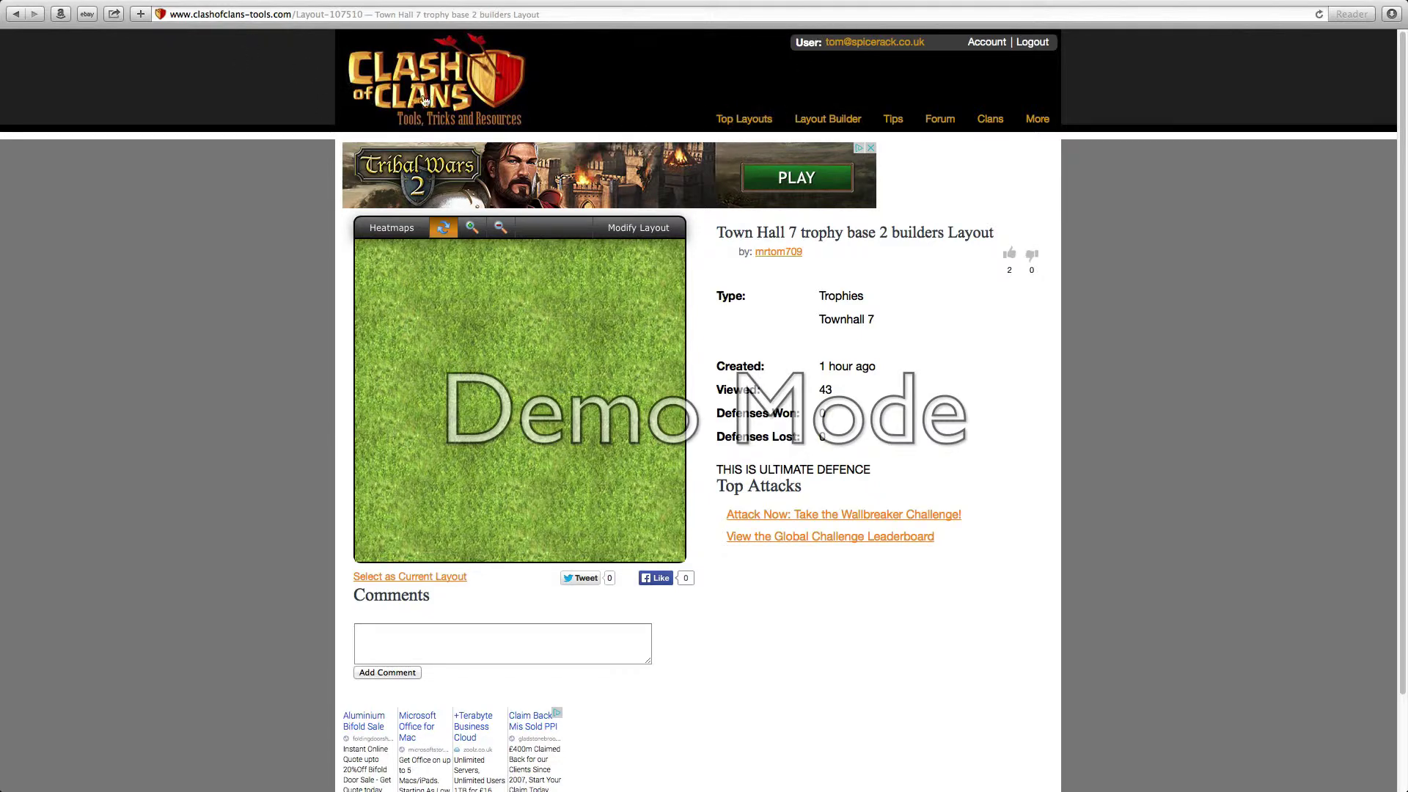
{"action": "left_click", "coordinate": [13, 14]}
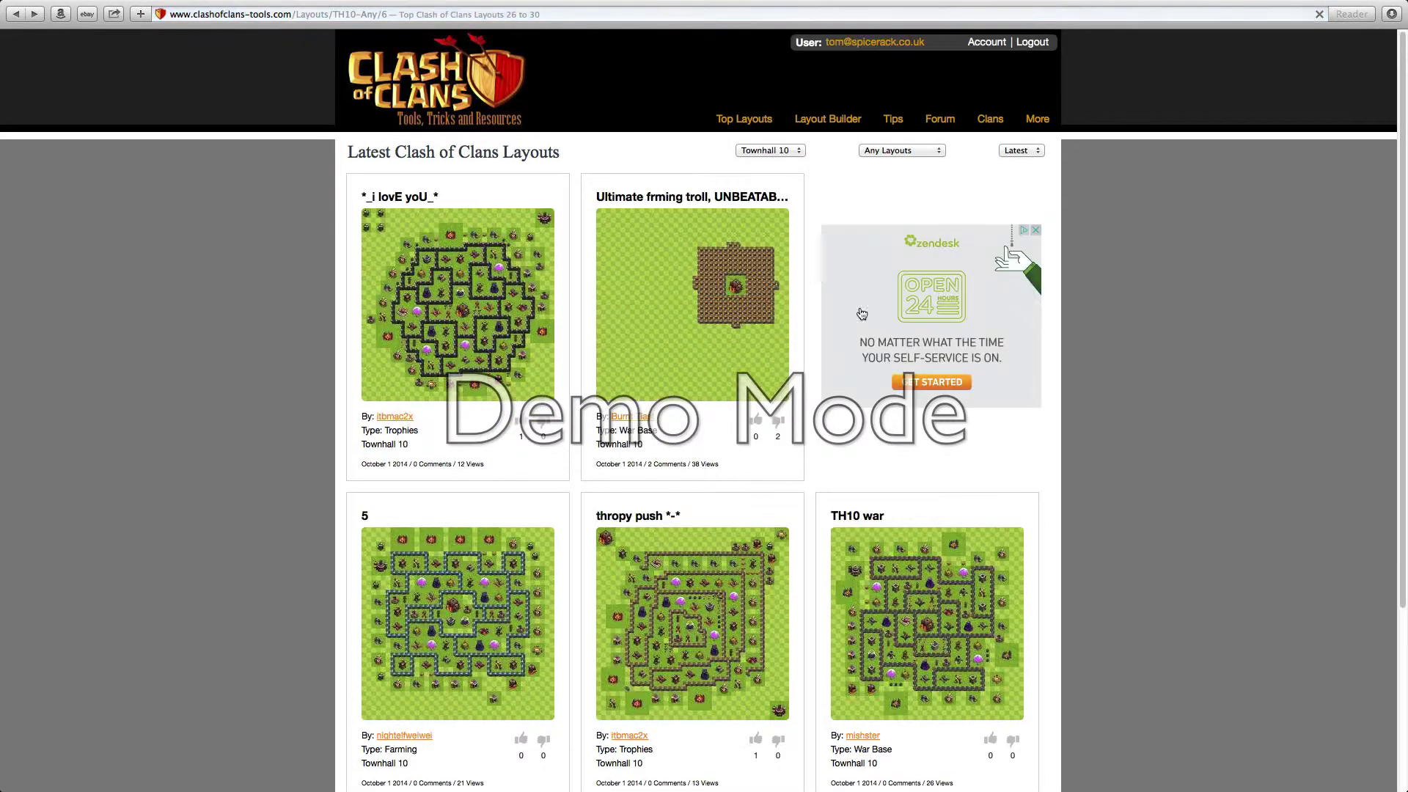
Step: Step back to page 2 of the gallery and use a control at the window's top-right
{"action": "left_click", "coordinate": [15, 15]}
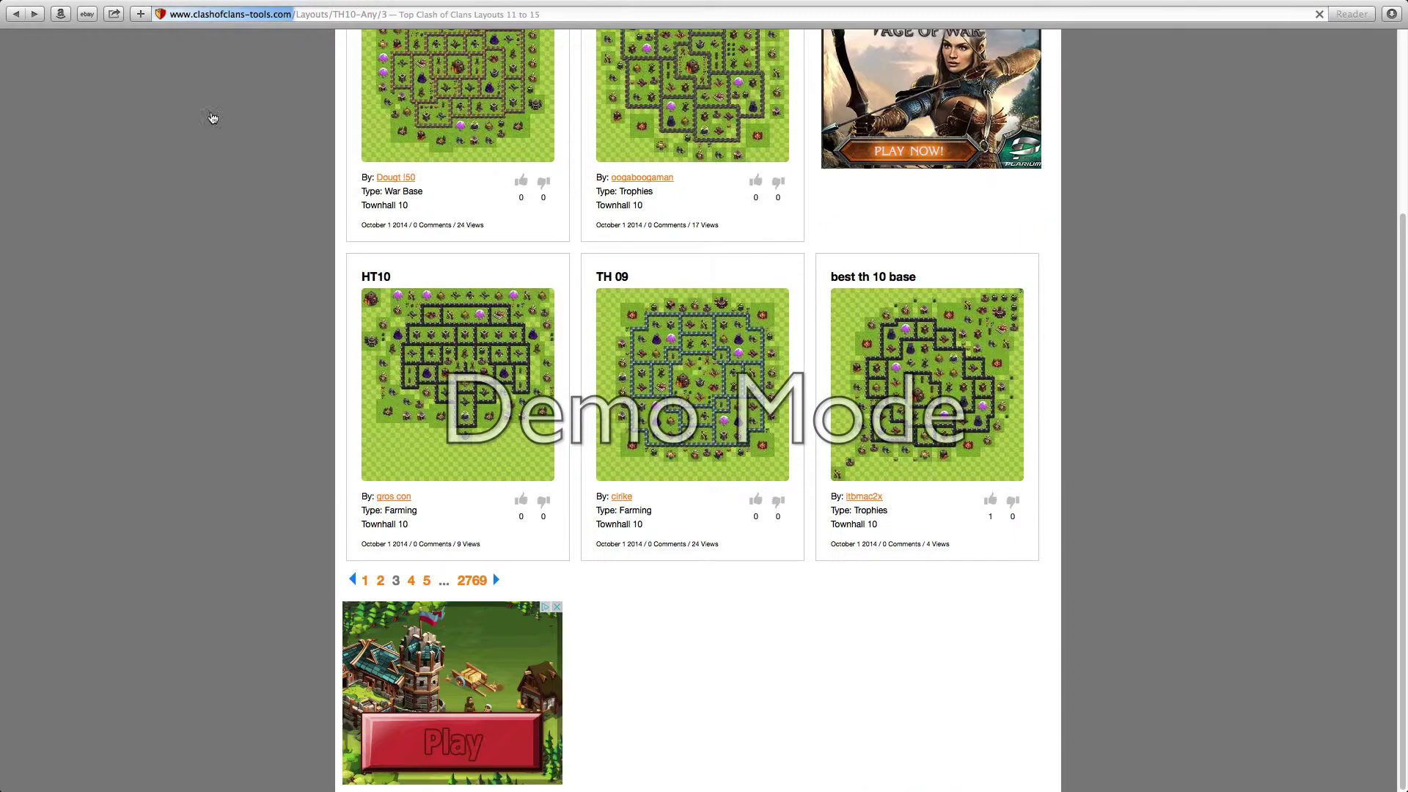
{"action": "left_click", "coordinate": [14, 15]}
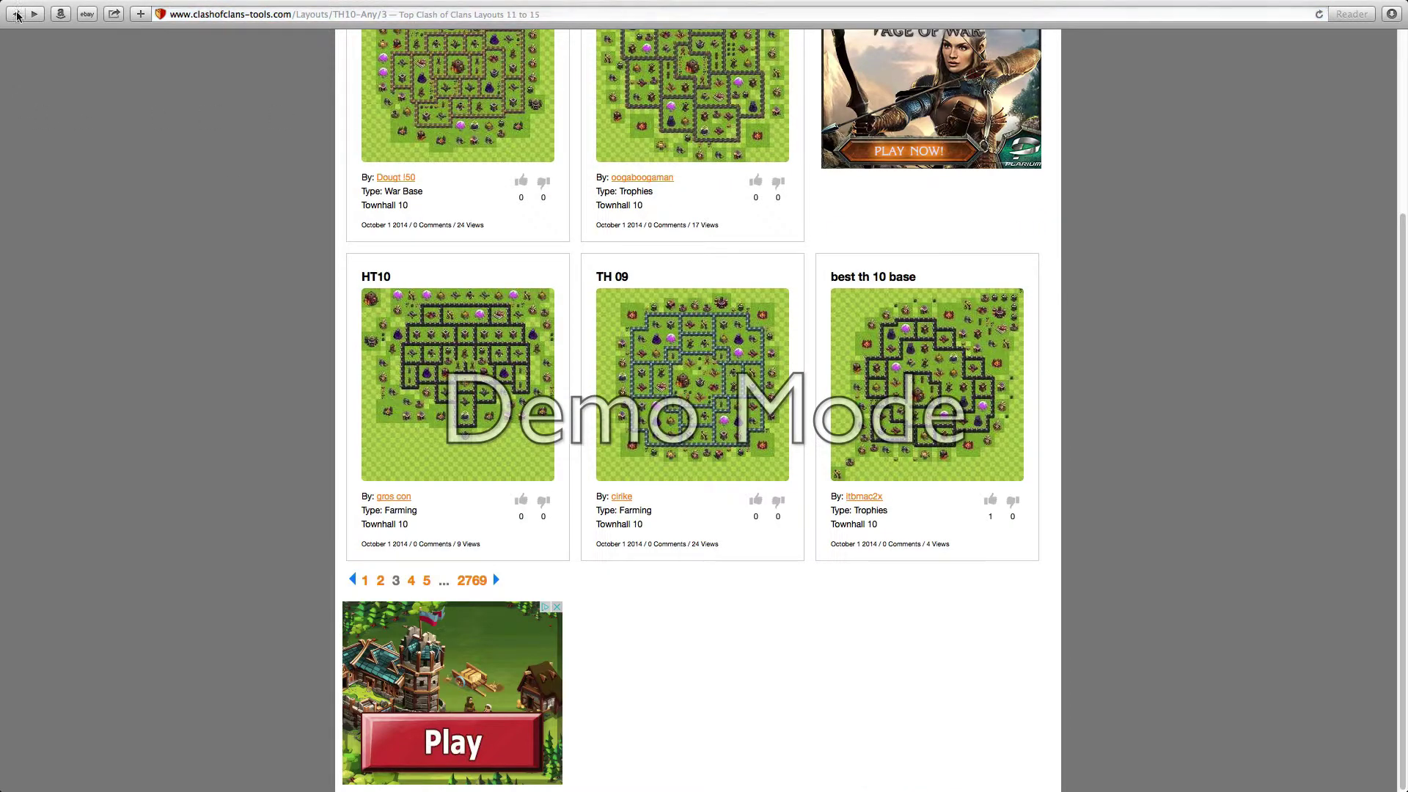
{"action": "mouse_move", "coordinate": [733, 5]}
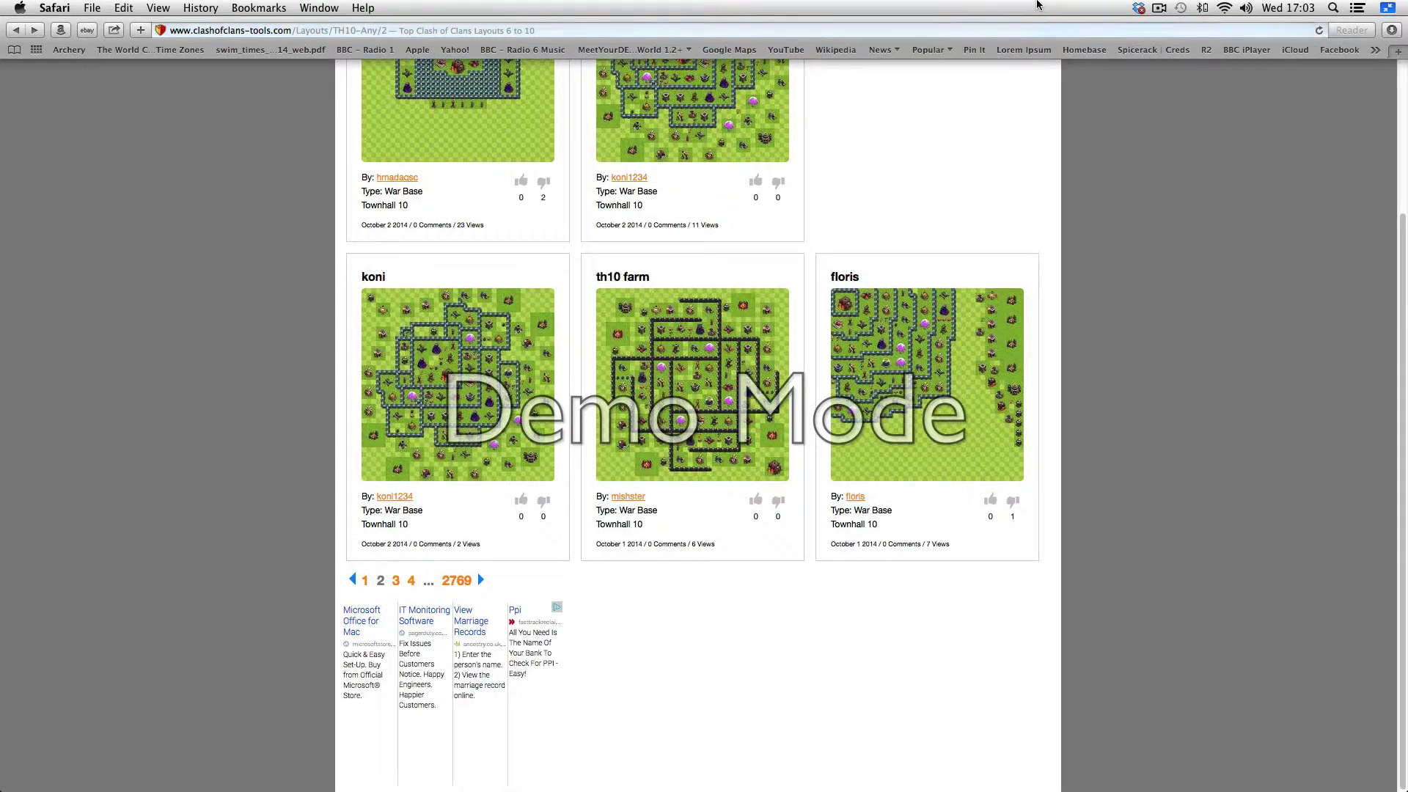
{"action": "left_click", "coordinate": [1159, 9]}
{"action": "left_click", "coordinate": [1175, 54]}
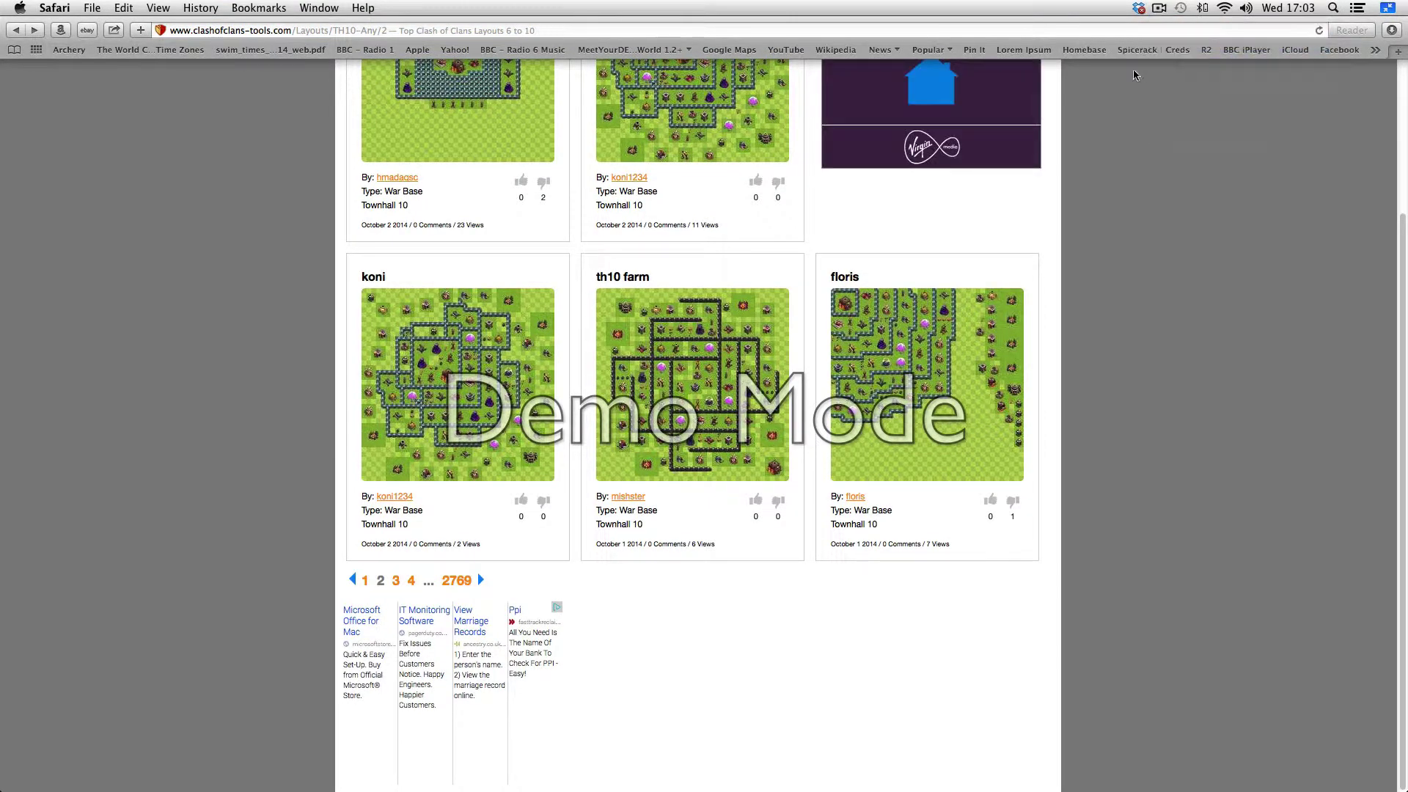
Step: Re-sort the gallery by Top, glance at the town hall levels, then go back
{"action": "scroll", "coordinate": [411, 699], "scroll_direction": "up", "scroll_amount": 5}
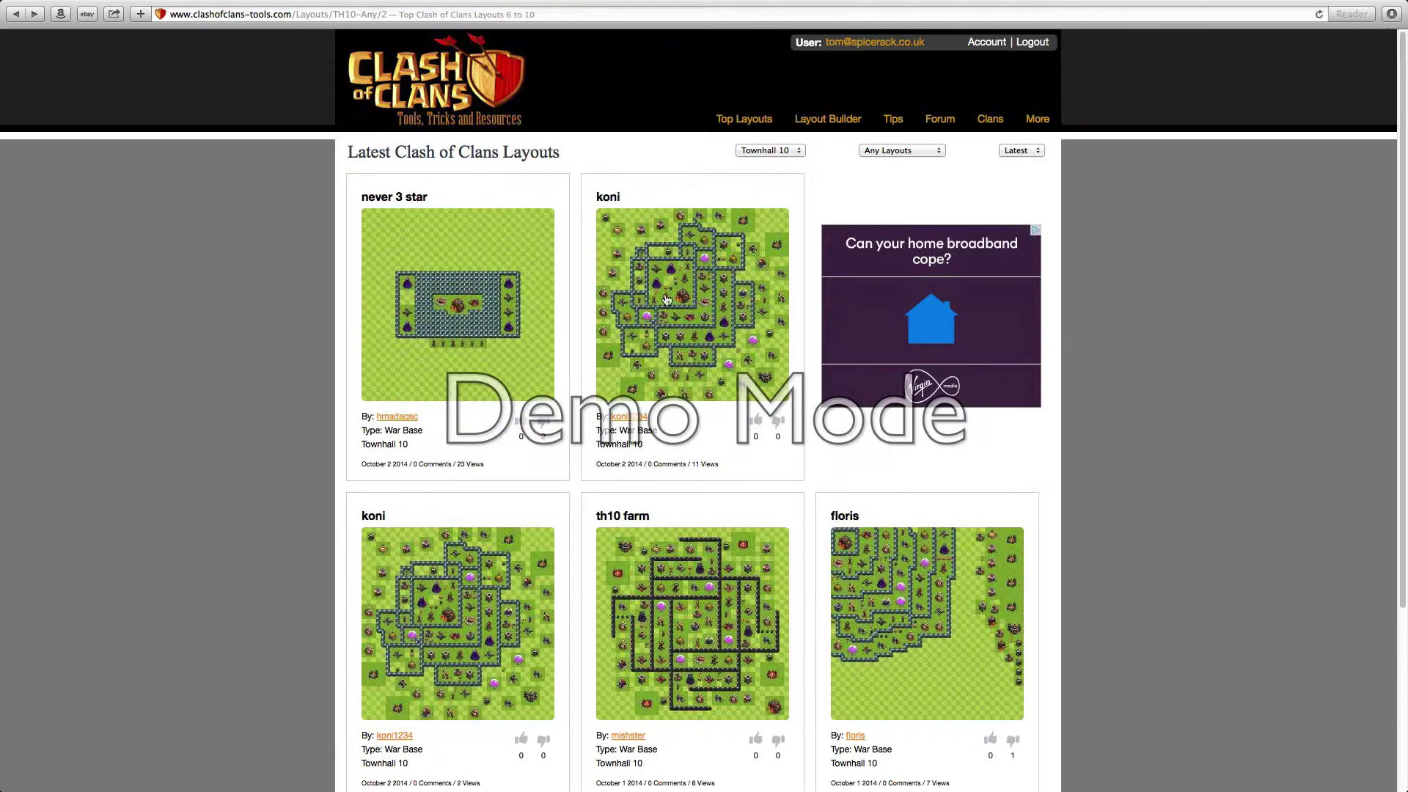
{"action": "left_click", "coordinate": [1019, 150]}
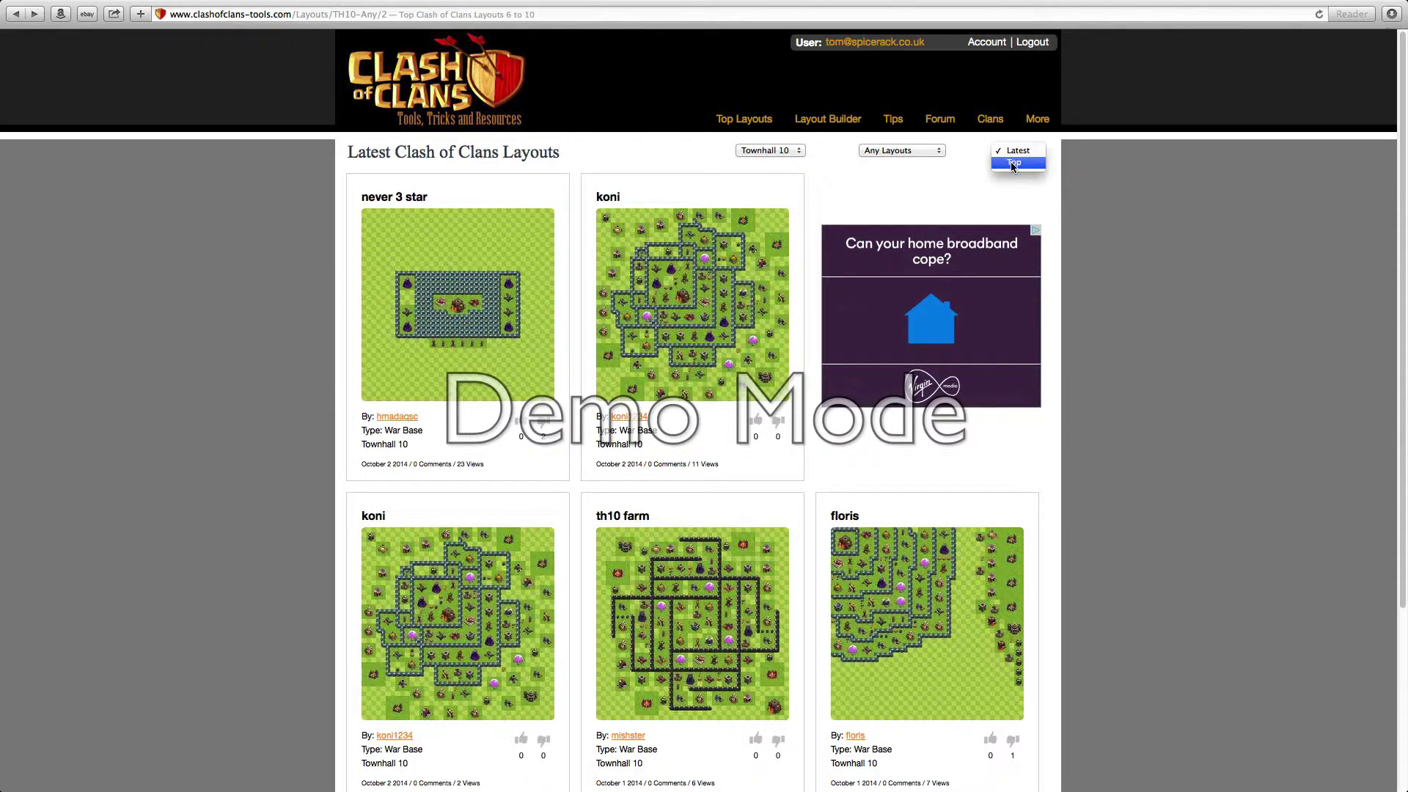
{"action": "left_click", "coordinate": [1013, 163]}
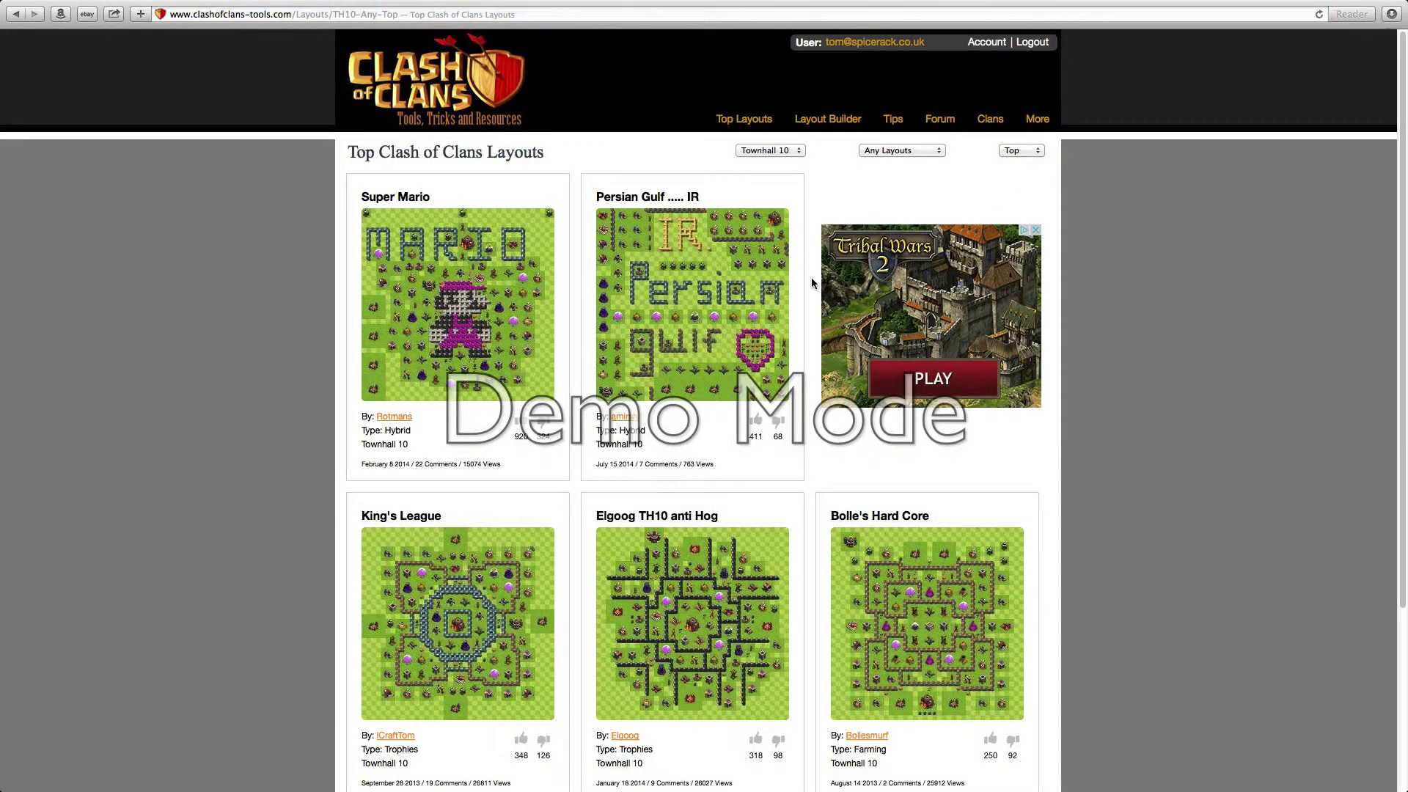
{"action": "left_click", "coordinate": [756, 151]}
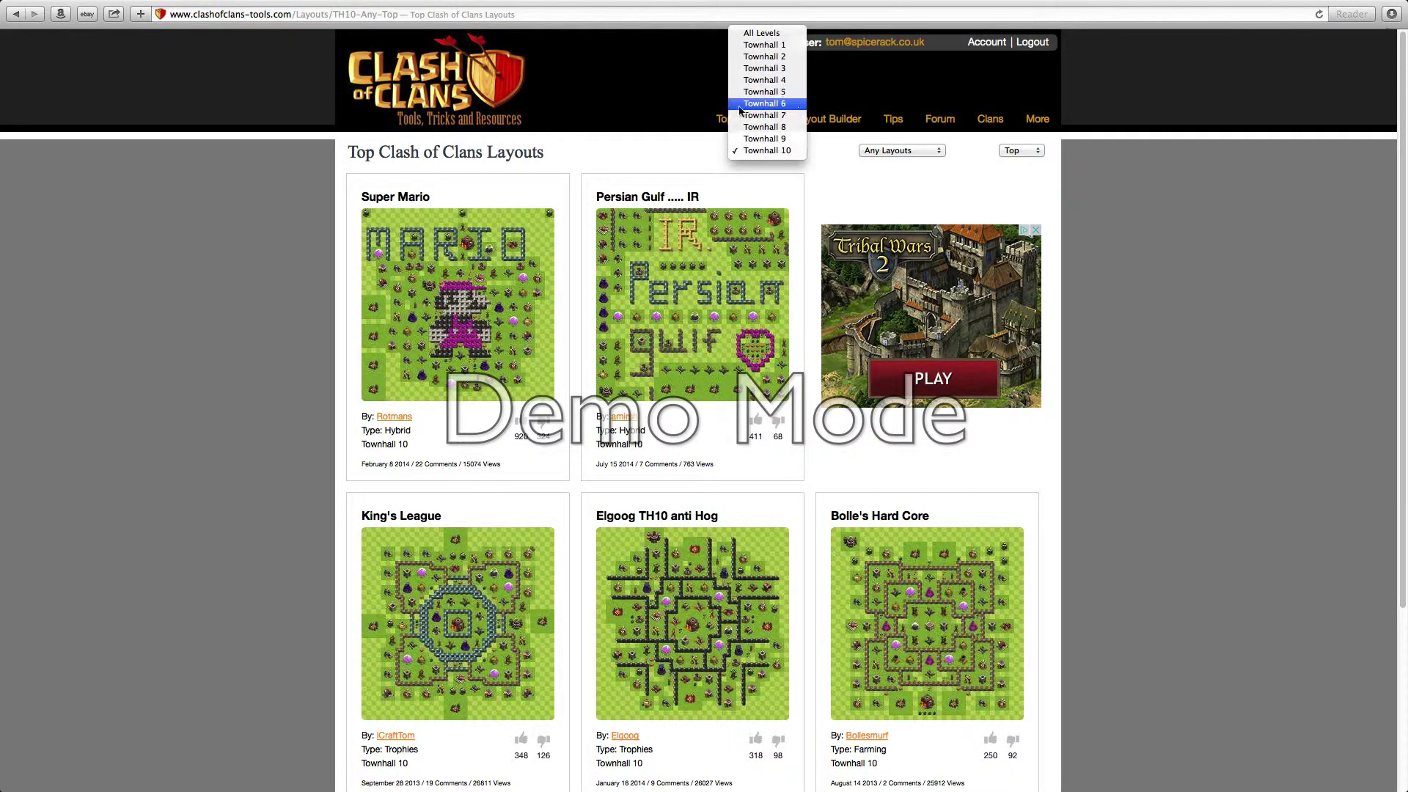
{"action": "left_click", "coordinate": [15, 15]}
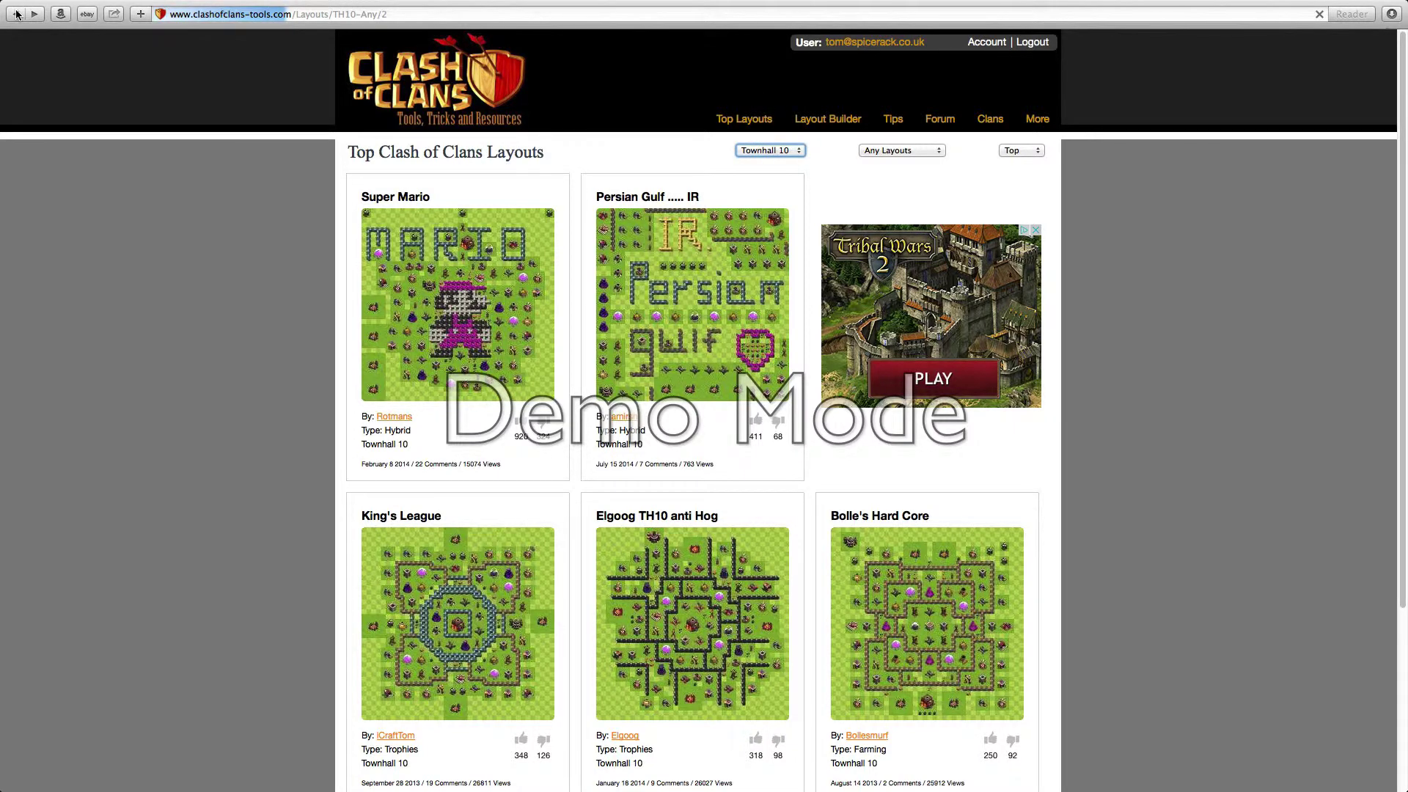
{"action": "left_click", "coordinate": [16, 14]}
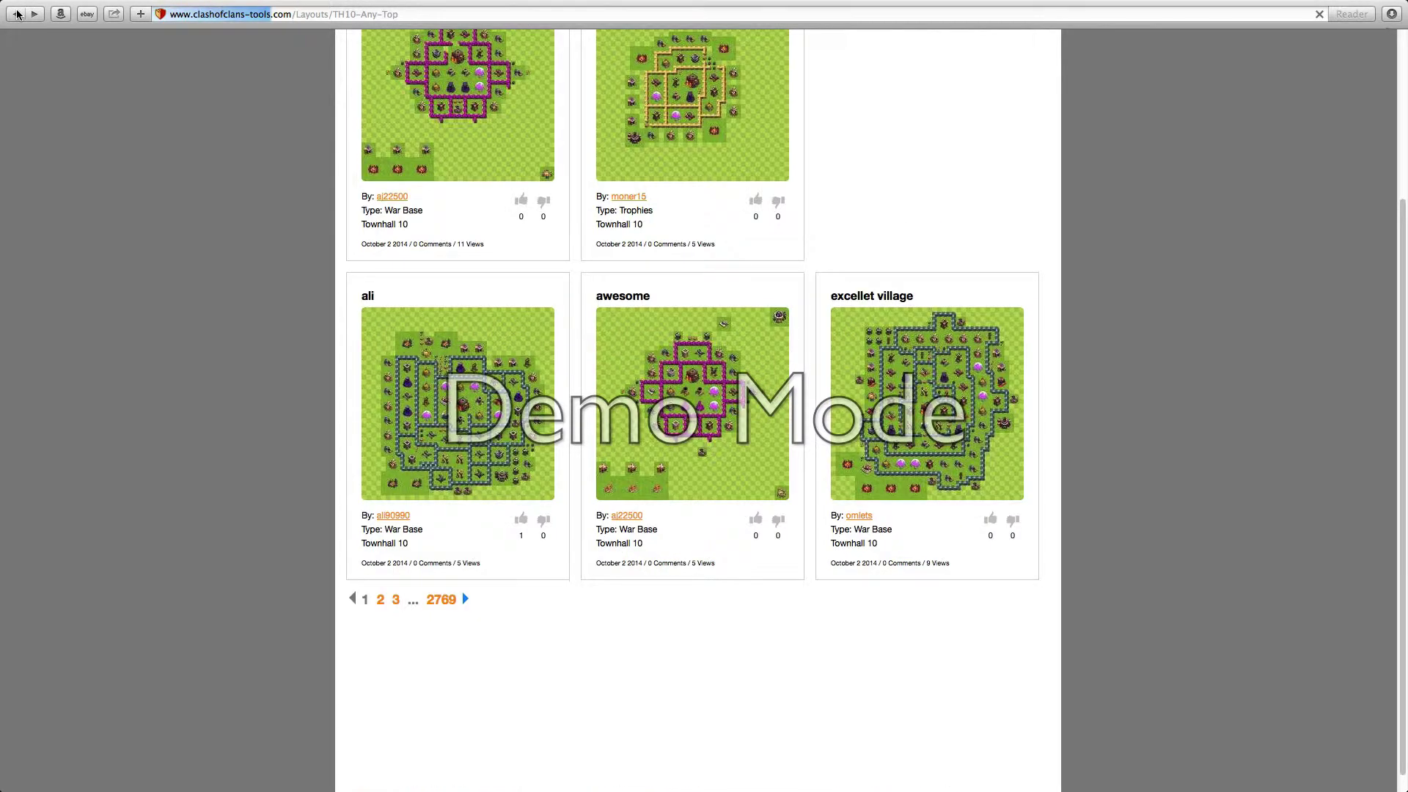
Step: From the home page, open the Clan Websites list and focus its Search Clans Here box
{"action": "left_click", "coordinate": [16, 15]}
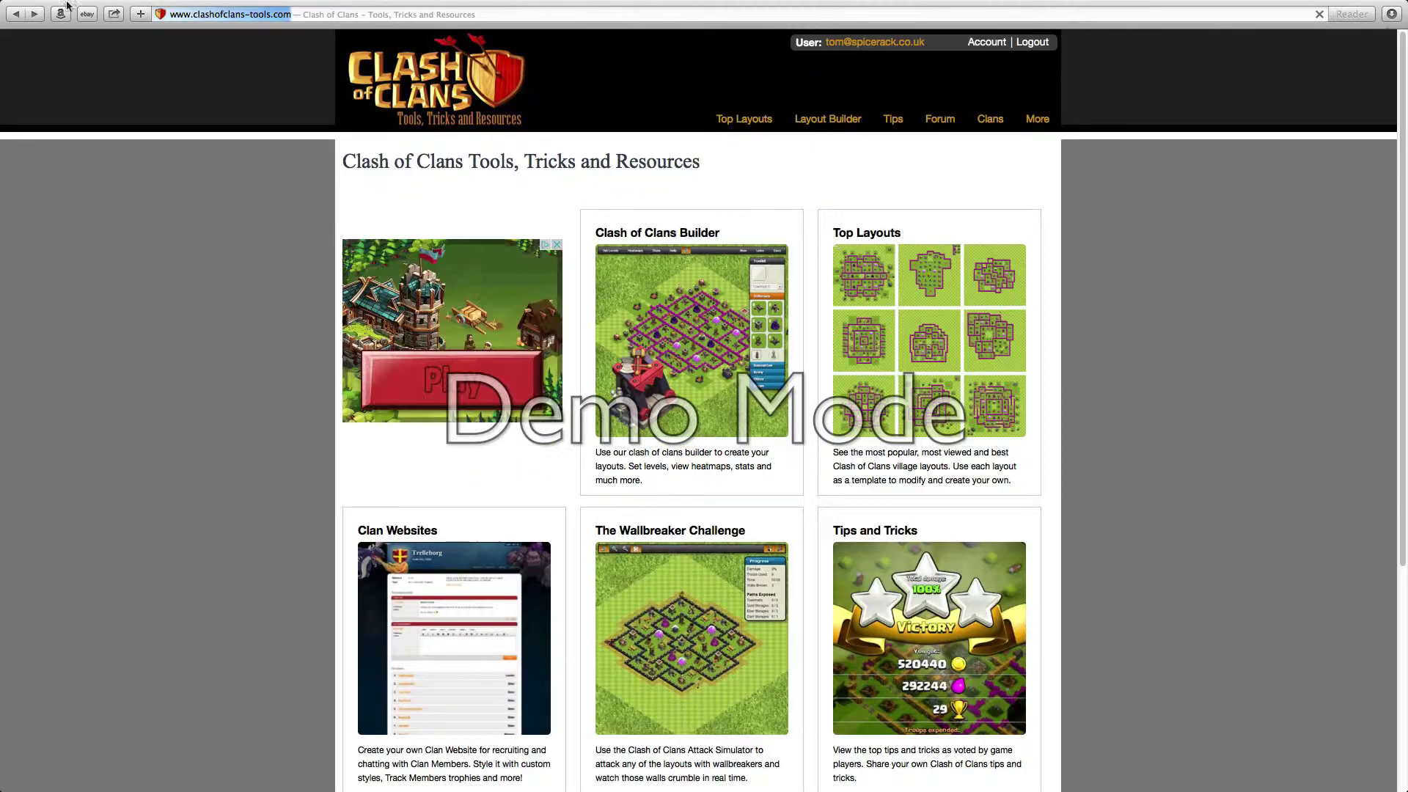
{"action": "left_click", "coordinate": [494, 598]}
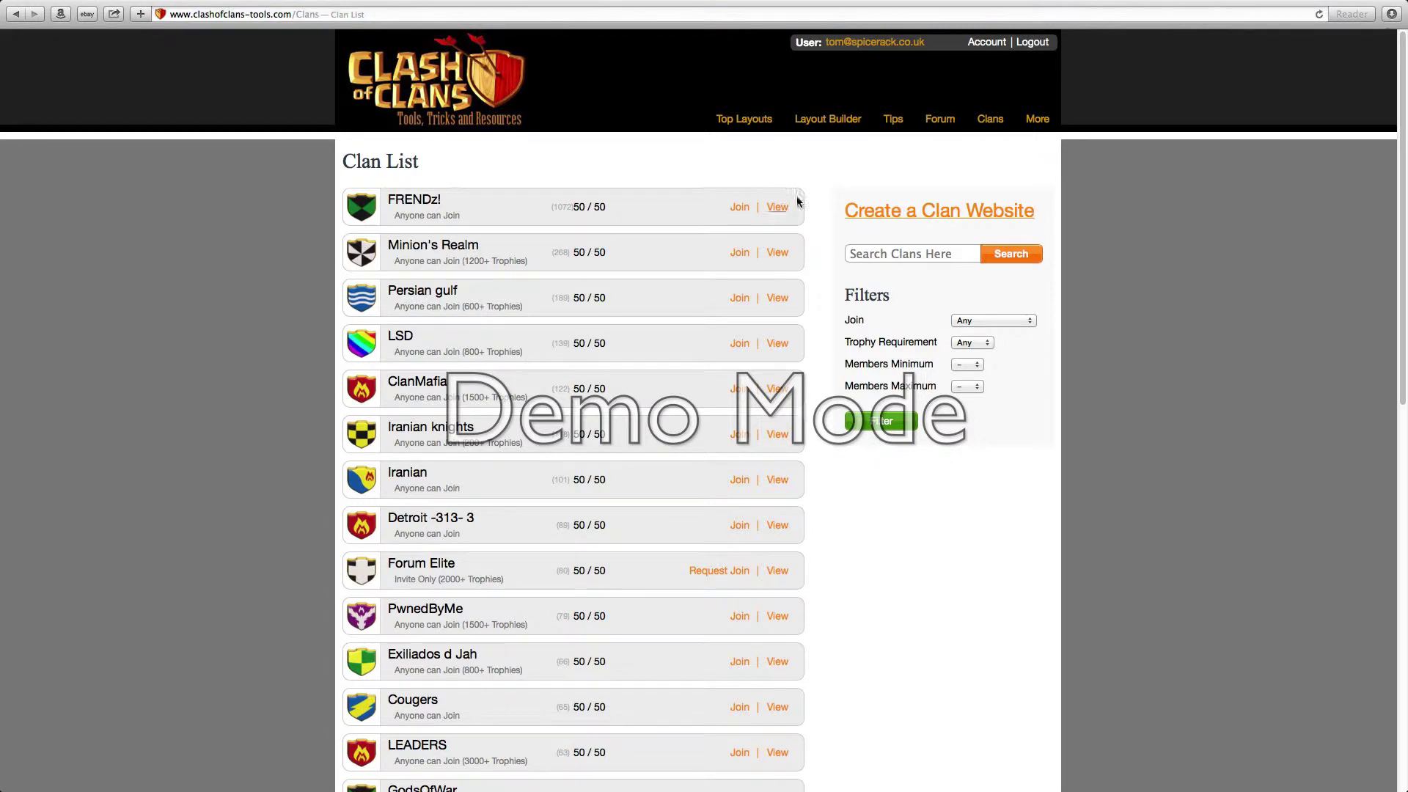
{"action": "left_click", "coordinate": [948, 254]}
{"action": "left_click", "coordinate": [1005, 252]}
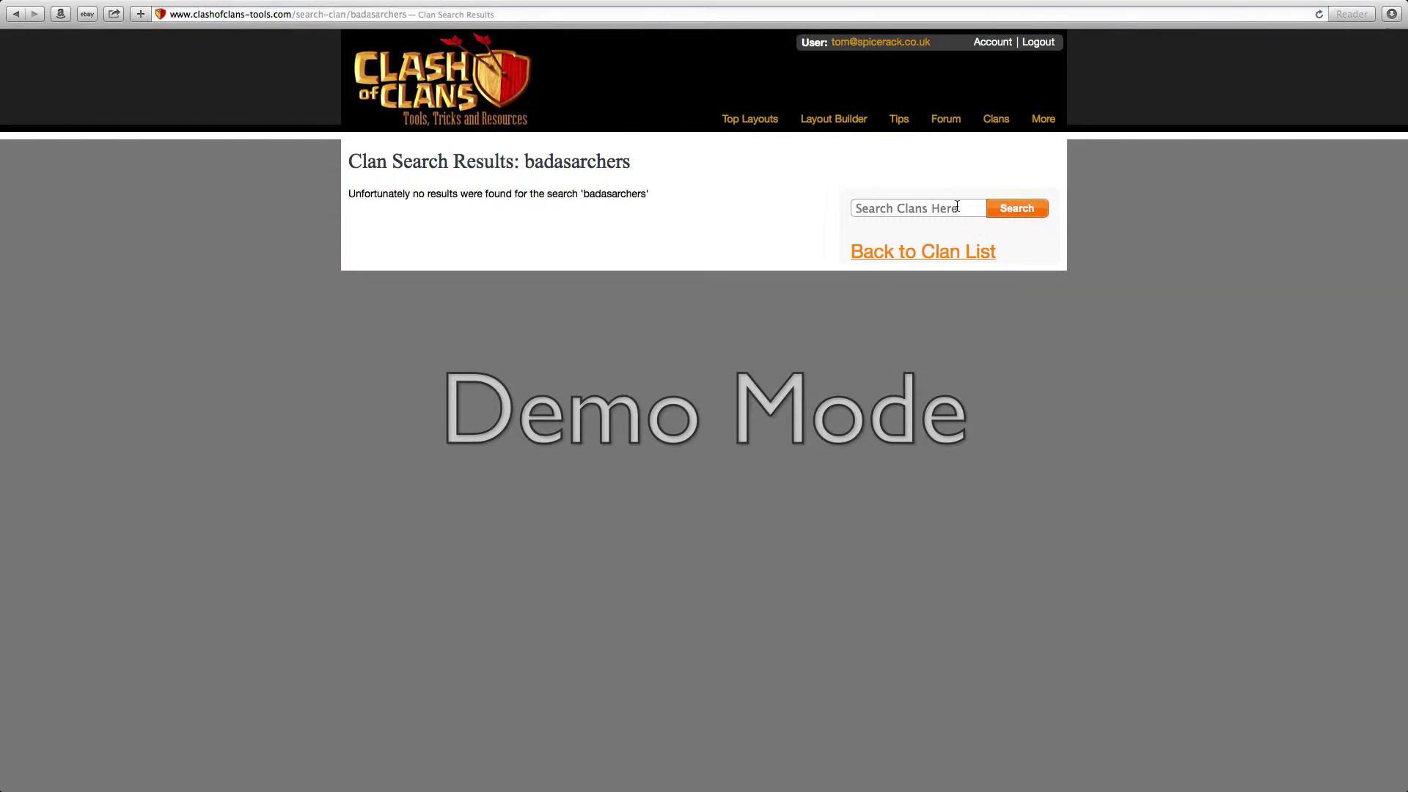
{"action": "left_click", "coordinate": [867, 212]}
{"action": "type", "text": "badasbarbarians"}
{"action": "left_click", "coordinate": [1006, 209]}
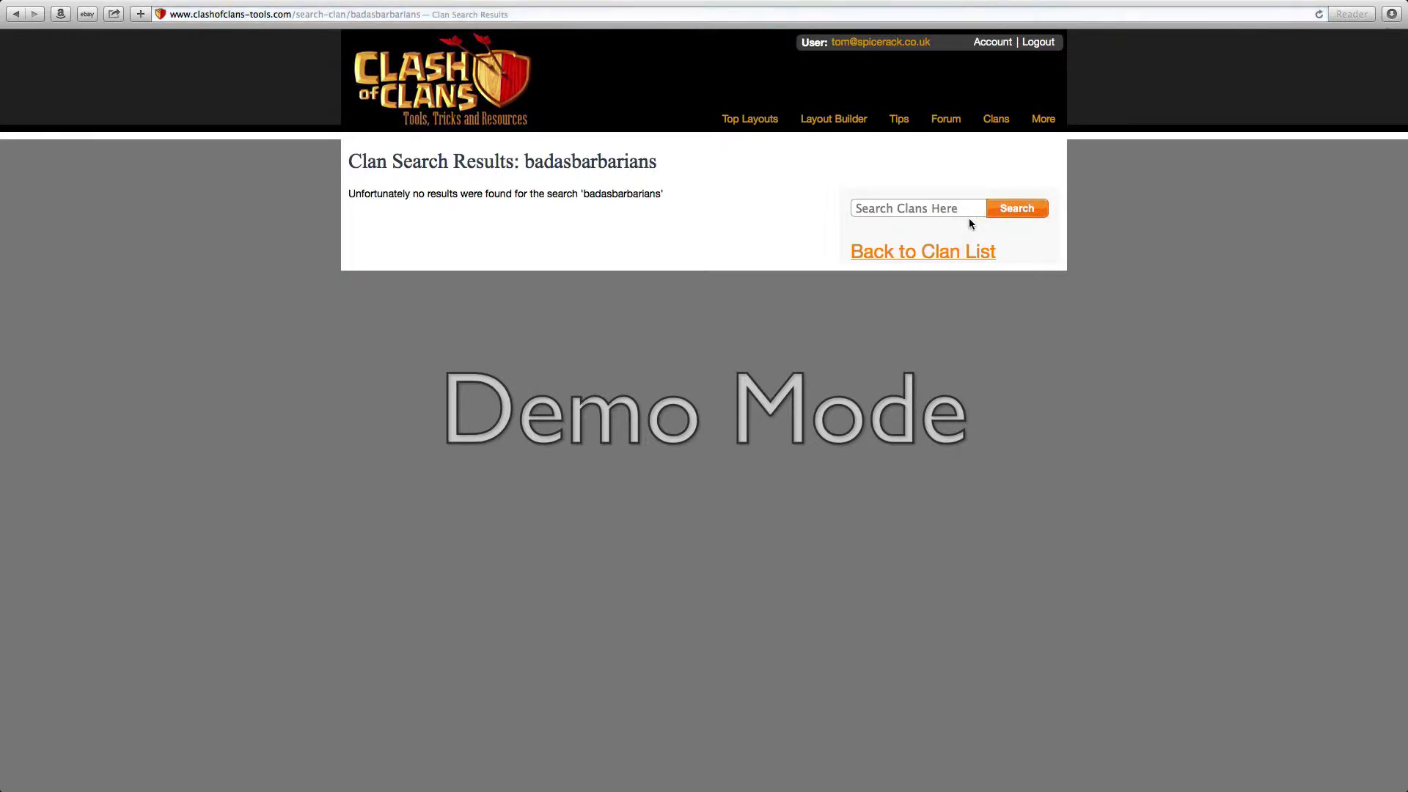
{"action": "left_click", "coordinate": [947, 208]}
{"action": "left_click", "coordinate": [1010, 205]}
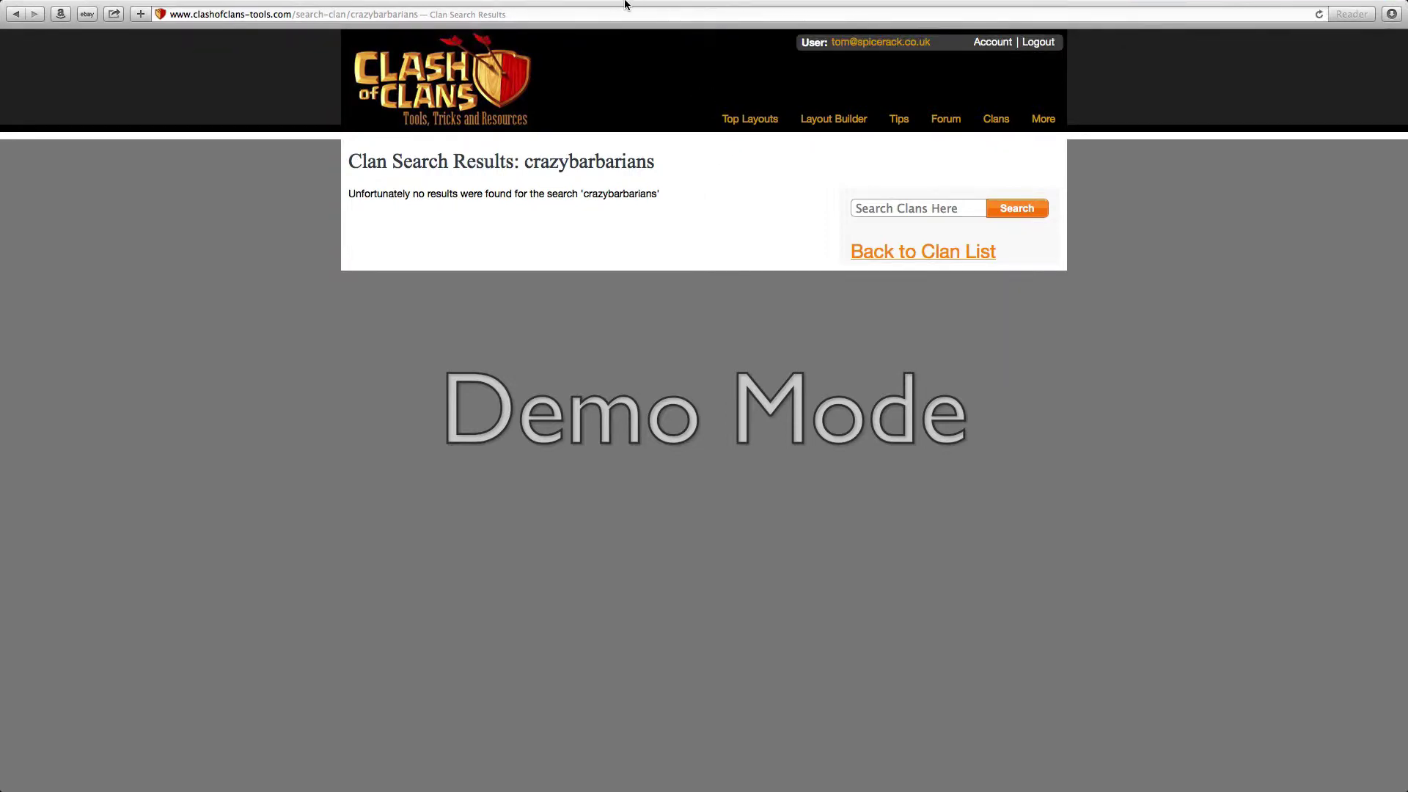
{"action": "mouse_move", "coordinate": [630, 2]}
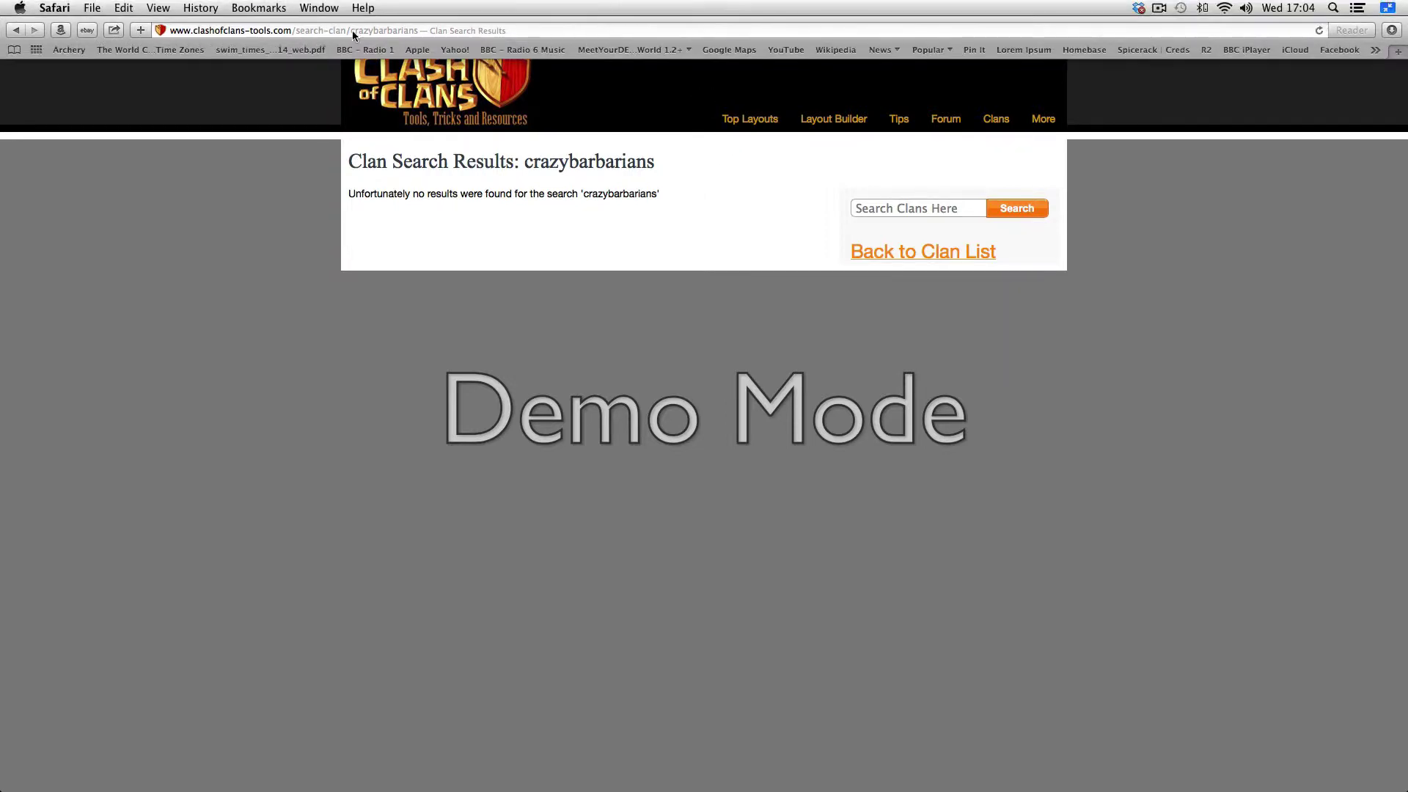
{"action": "left_click", "coordinate": [12, 34]}
{"action": "left_click", "coordinate": [12, 34]}
Step: Back out to the home page and launch a Wallbreaker Challenge attack on the Top Layouts' spt layout
{"action": "left_click", "coordinate": [12, 33]}
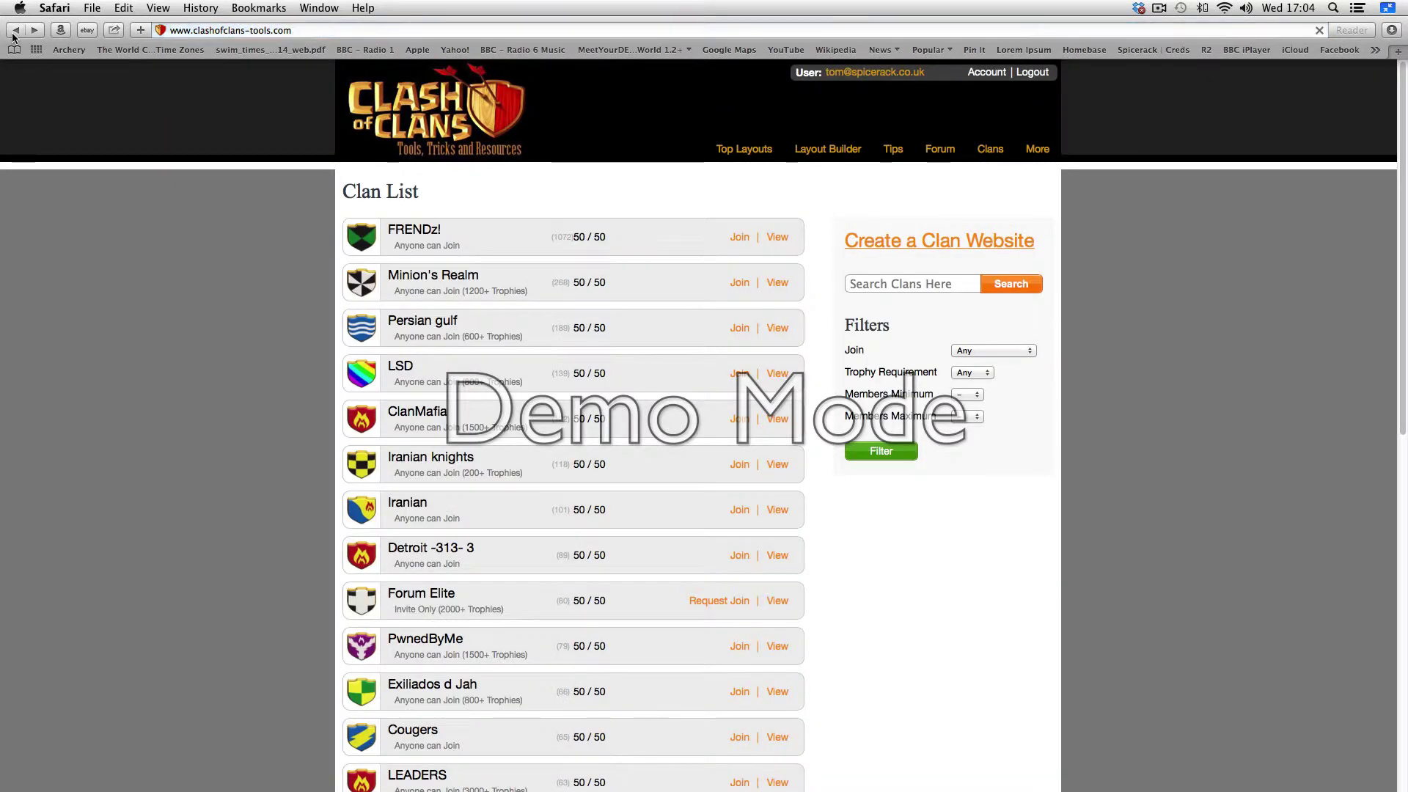
{"action": "left_click", "coordinate": [15, 31]}
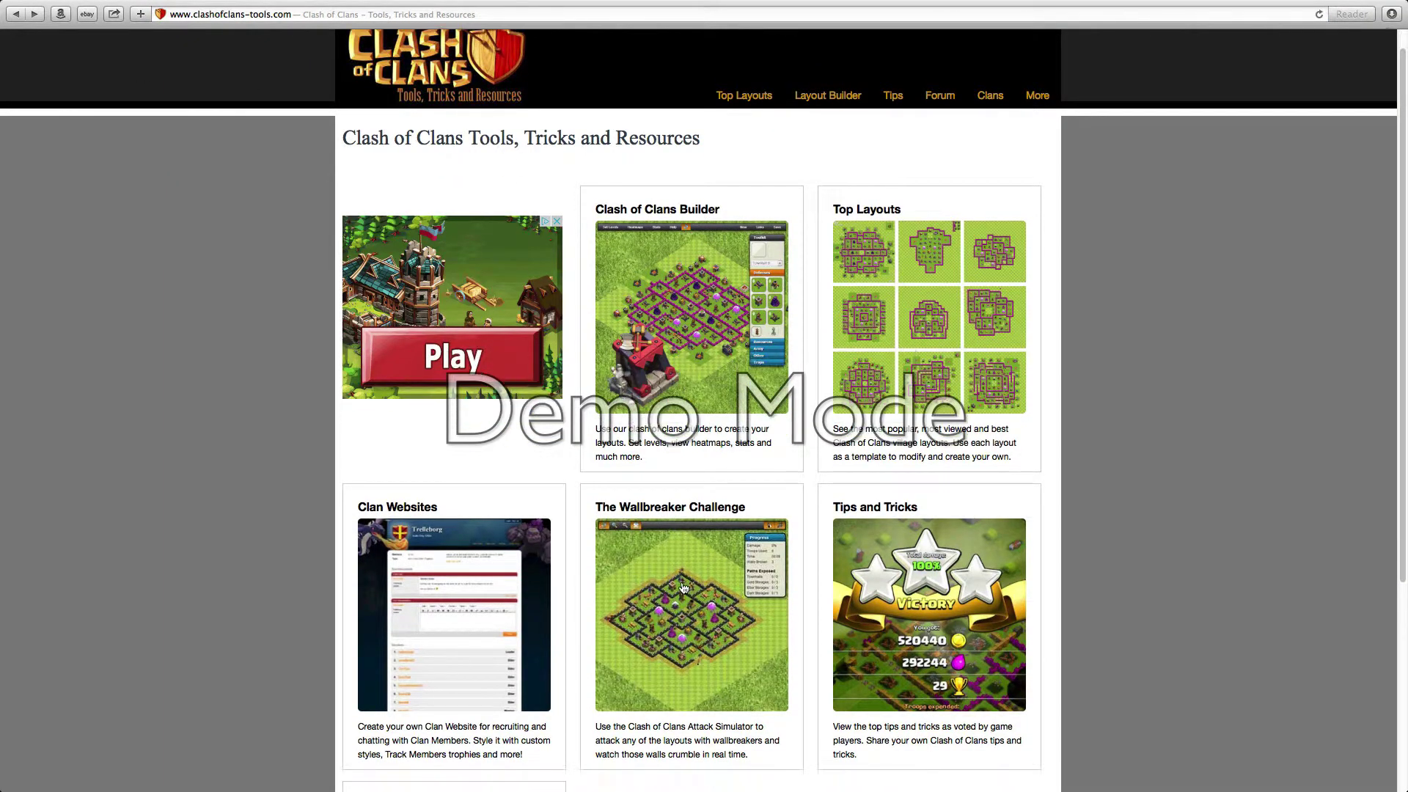
{"action": "left_click", "coordinate": [682, 587]}
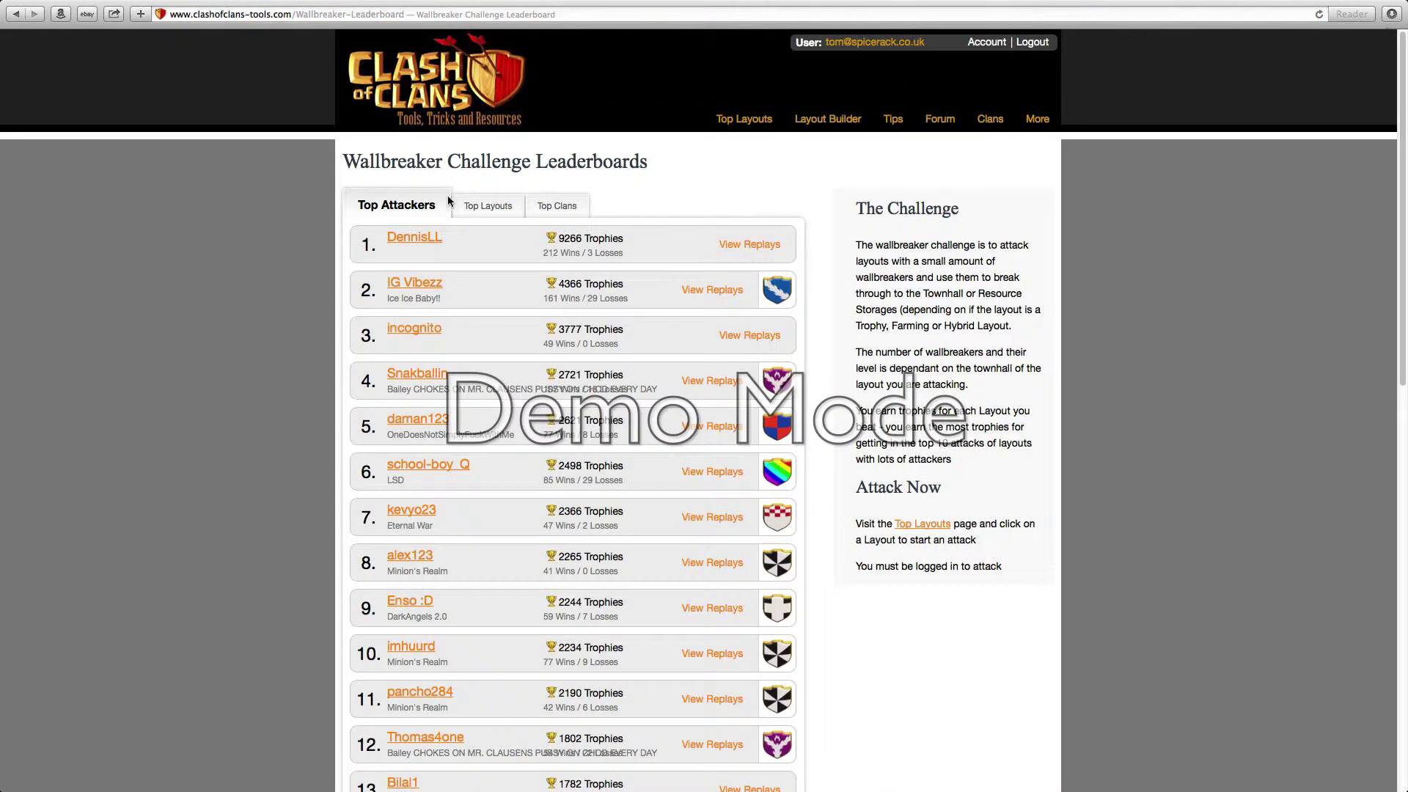
{"action": "left_click", "coordinate": [487, 209]}
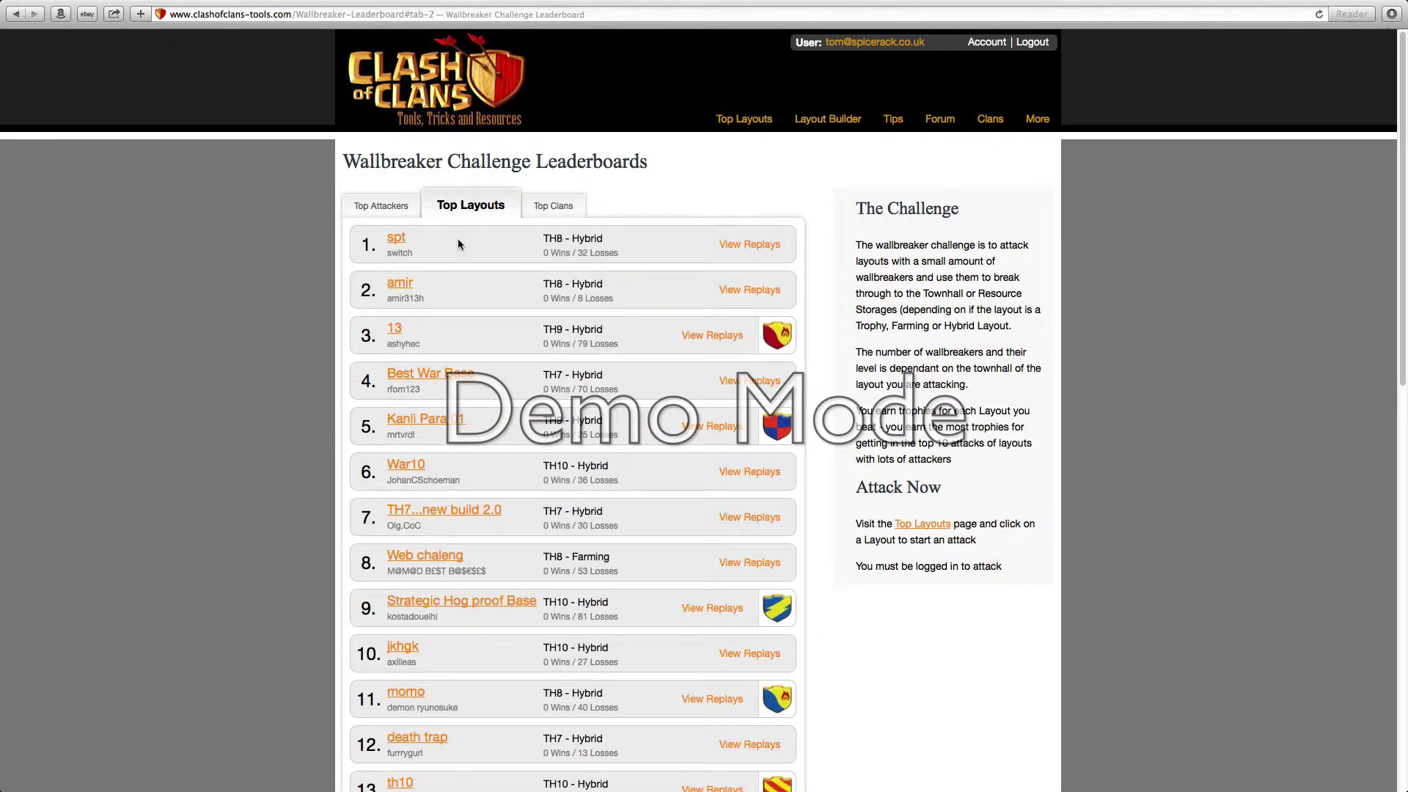
{"action": "left_click", "coordinate": [400, 244]}
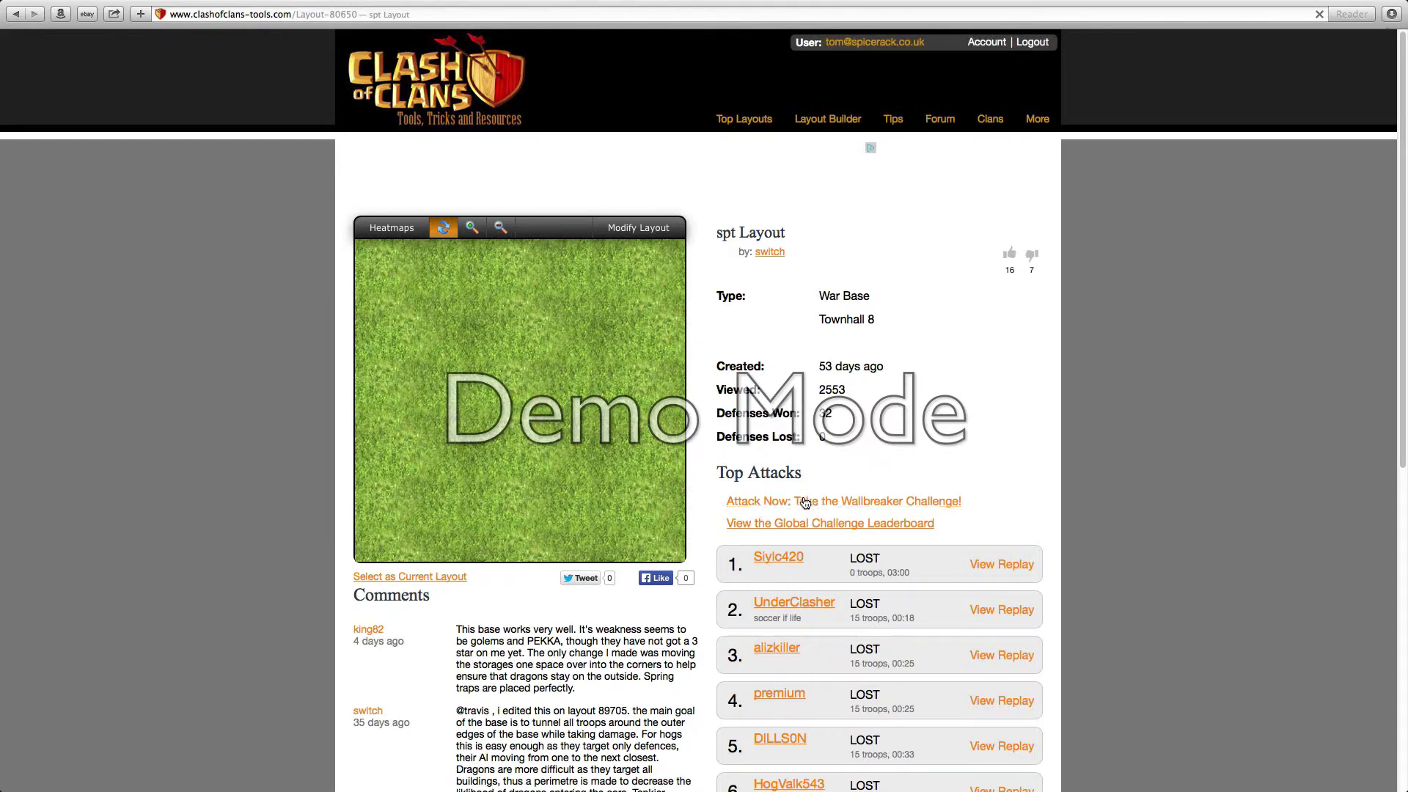
{"action": "left_click", "coordinate": [841, 501]}
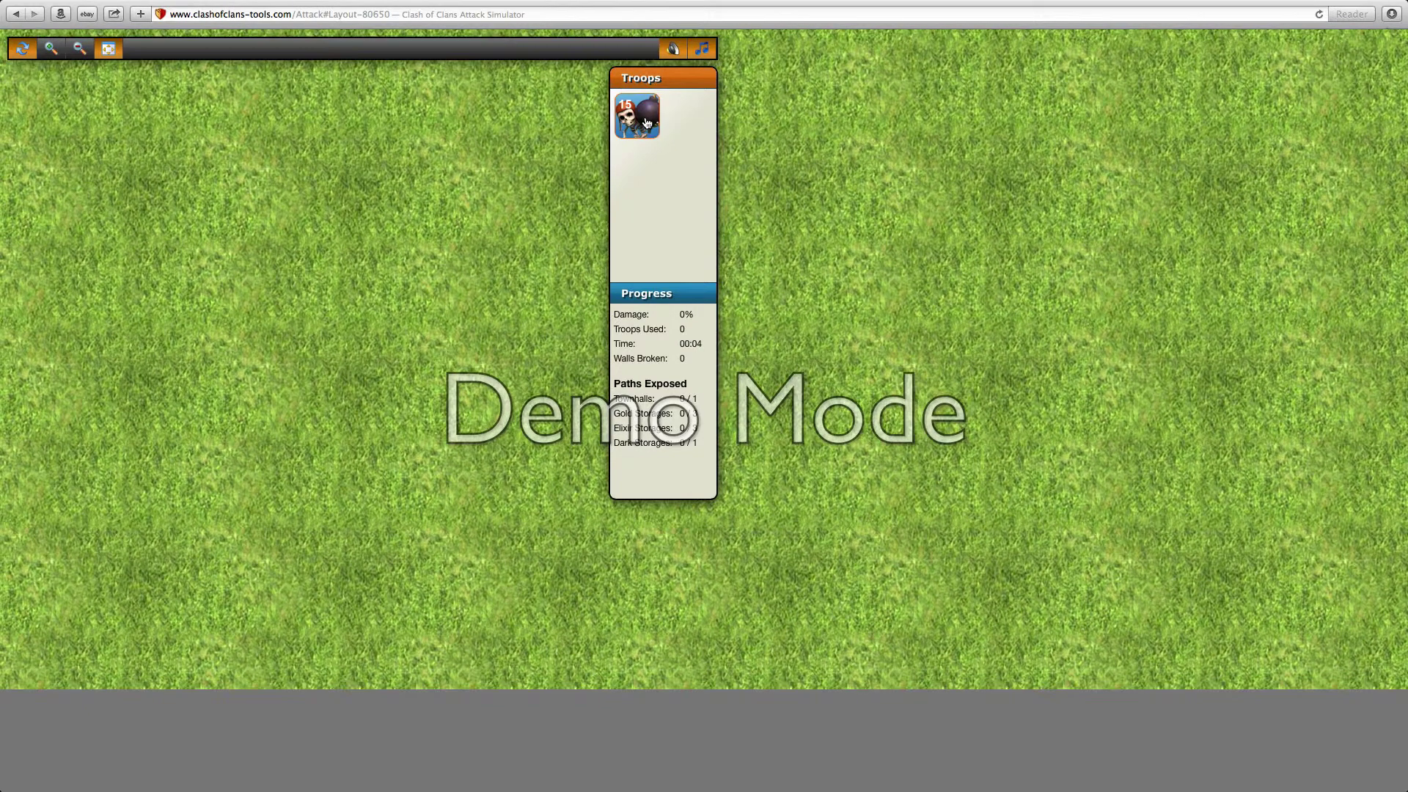
Step: Exit the simulator's full-window view and back out four pages to the home page
{"action": "left_click", "coordinate": [647, 122]}
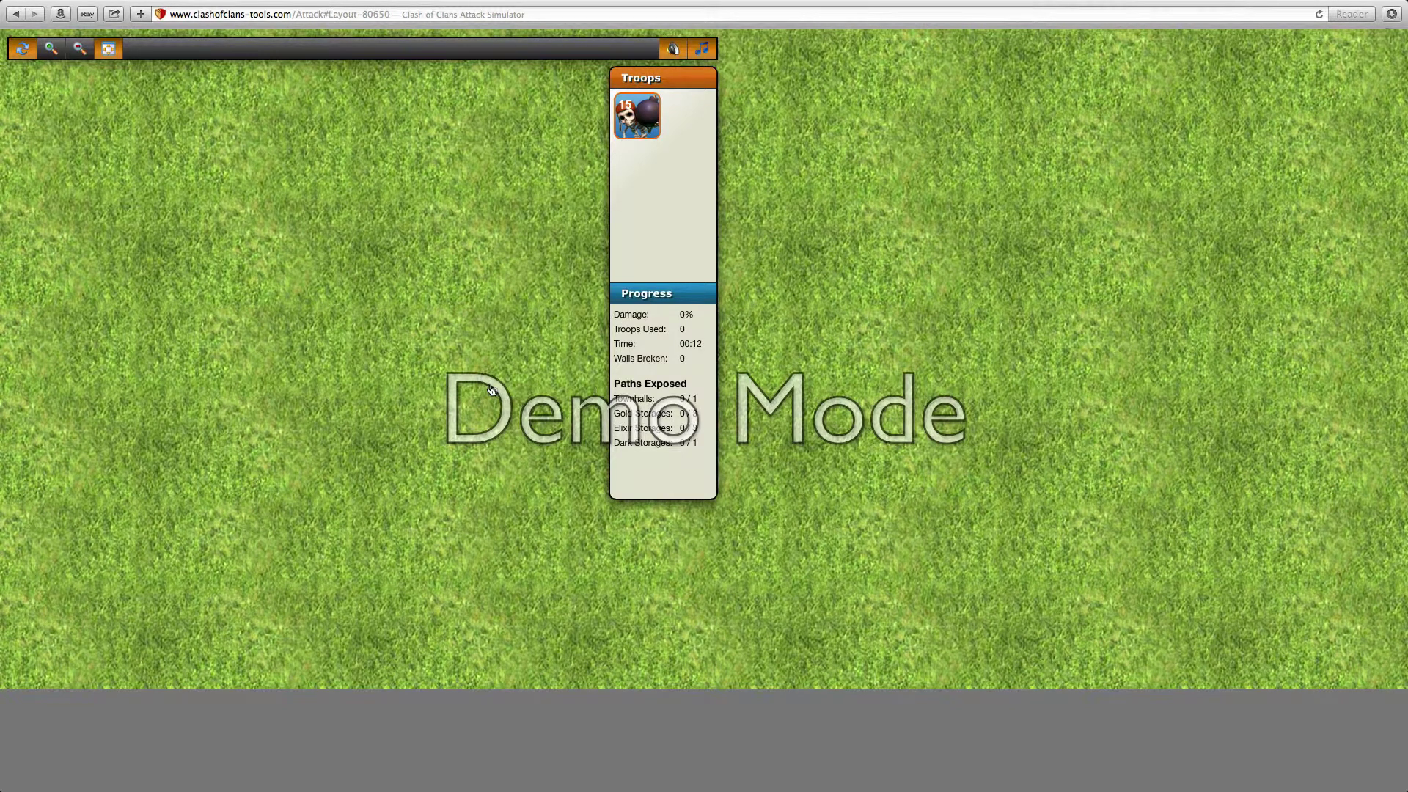
{"action": "left_click", "coordinate": [109, 48]}
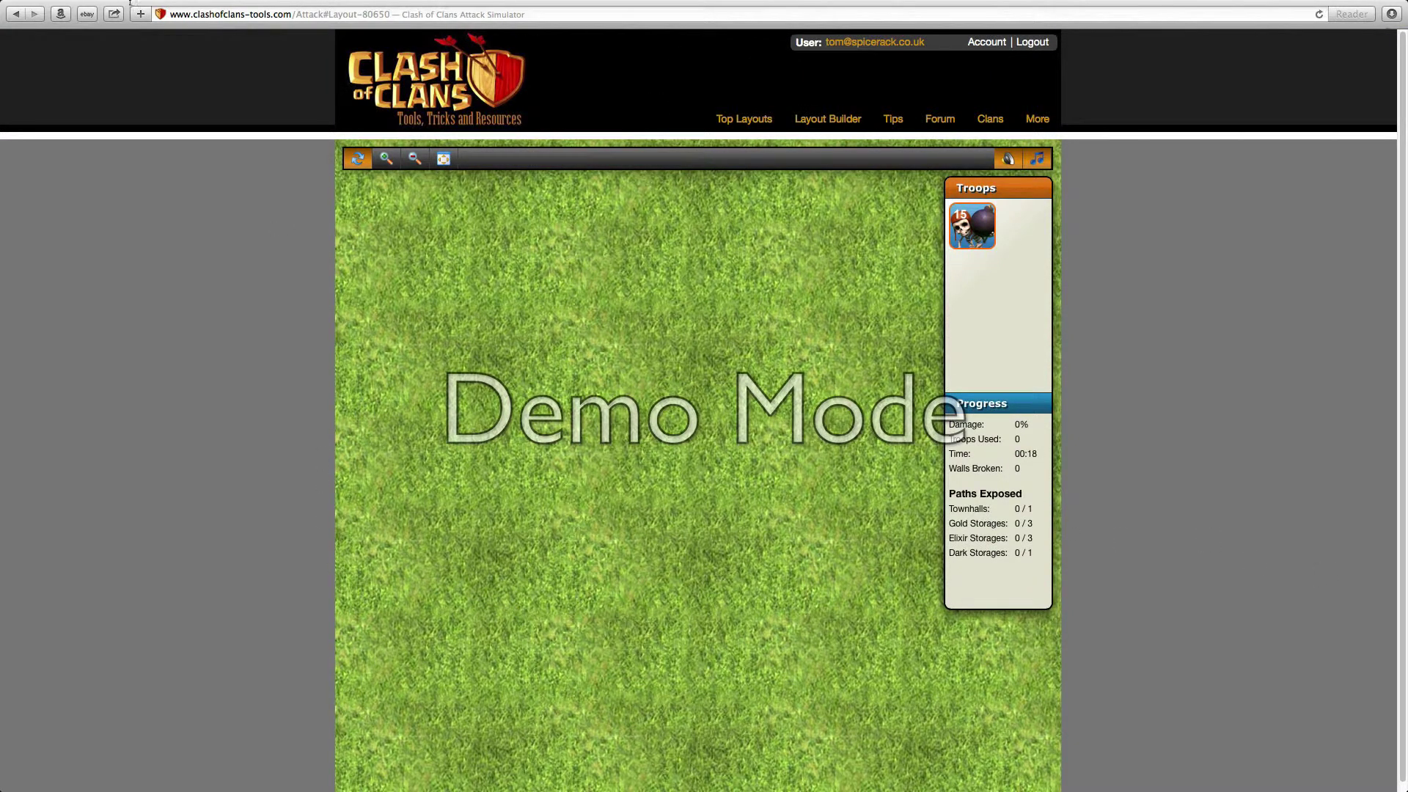
{"action": "left_click", "coordinate": [15, 14]}
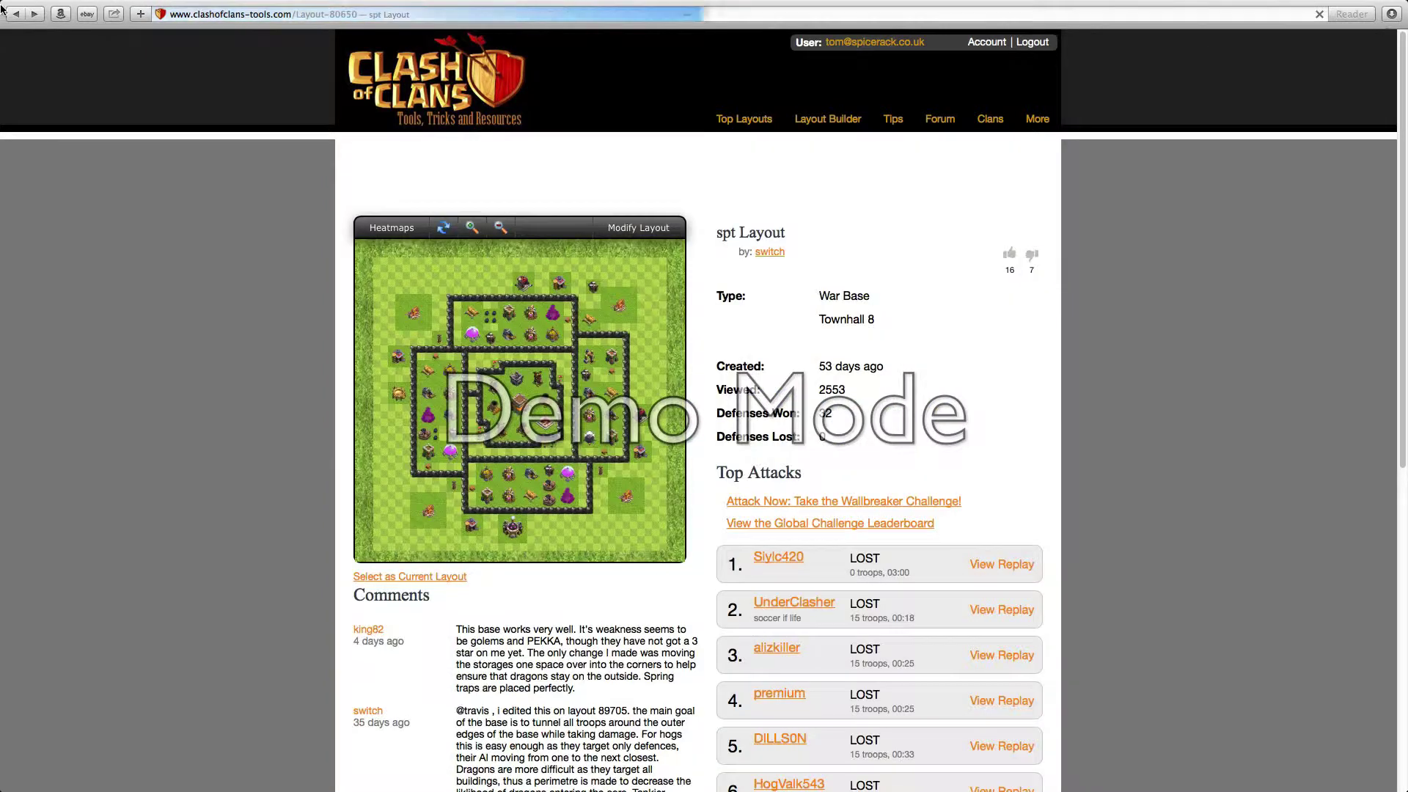
{"action": "left_click", "coordinate": [17, 16]}
{"action": "left_click", "coordinate": [17, 15]}
{"action": "left_click", "coordinate": [17, 16]}
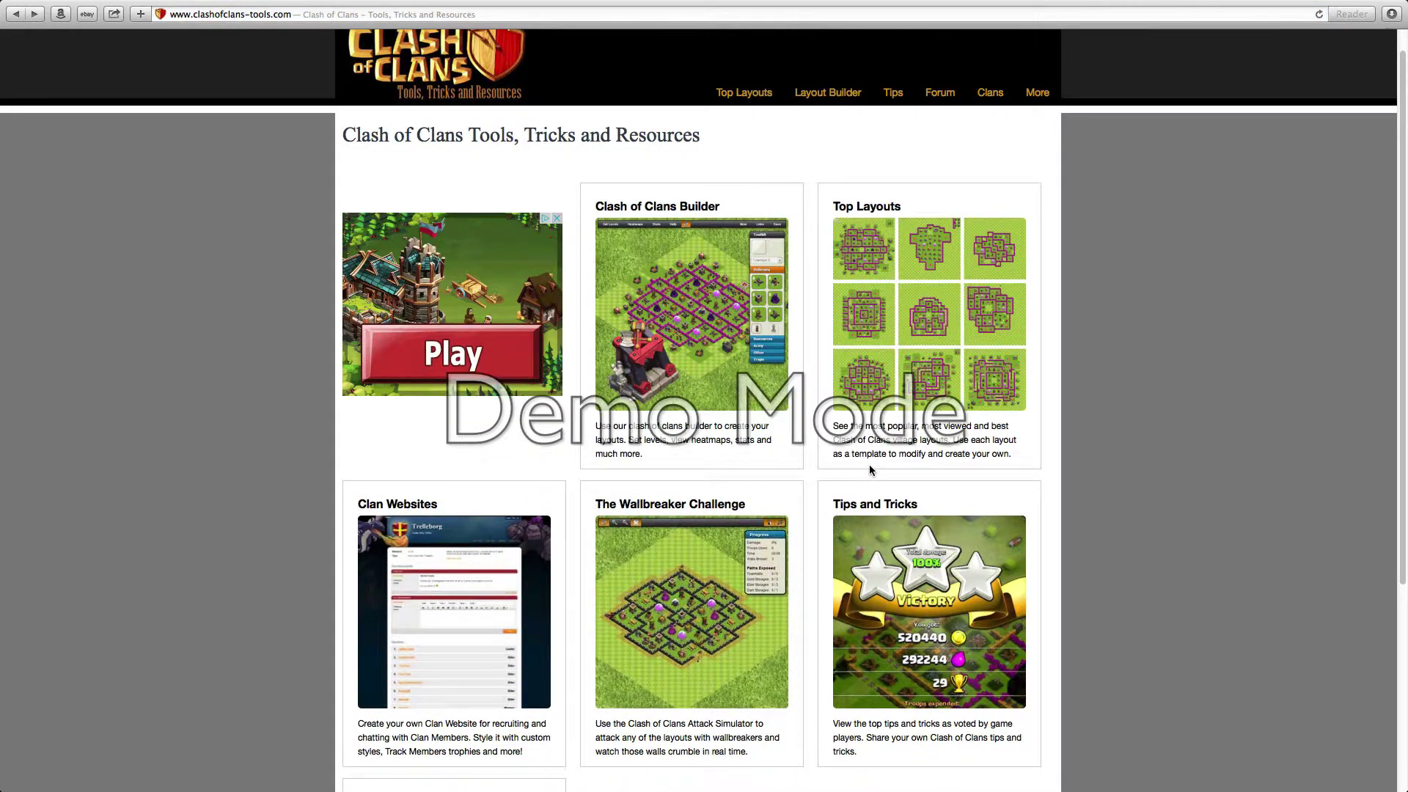
{"action": "scroll", "coordinate": [847, 453], "scroll_direction": "down", "scroll_amount": 3}
{"action": "left_click", "coordinate": [957, 490]}
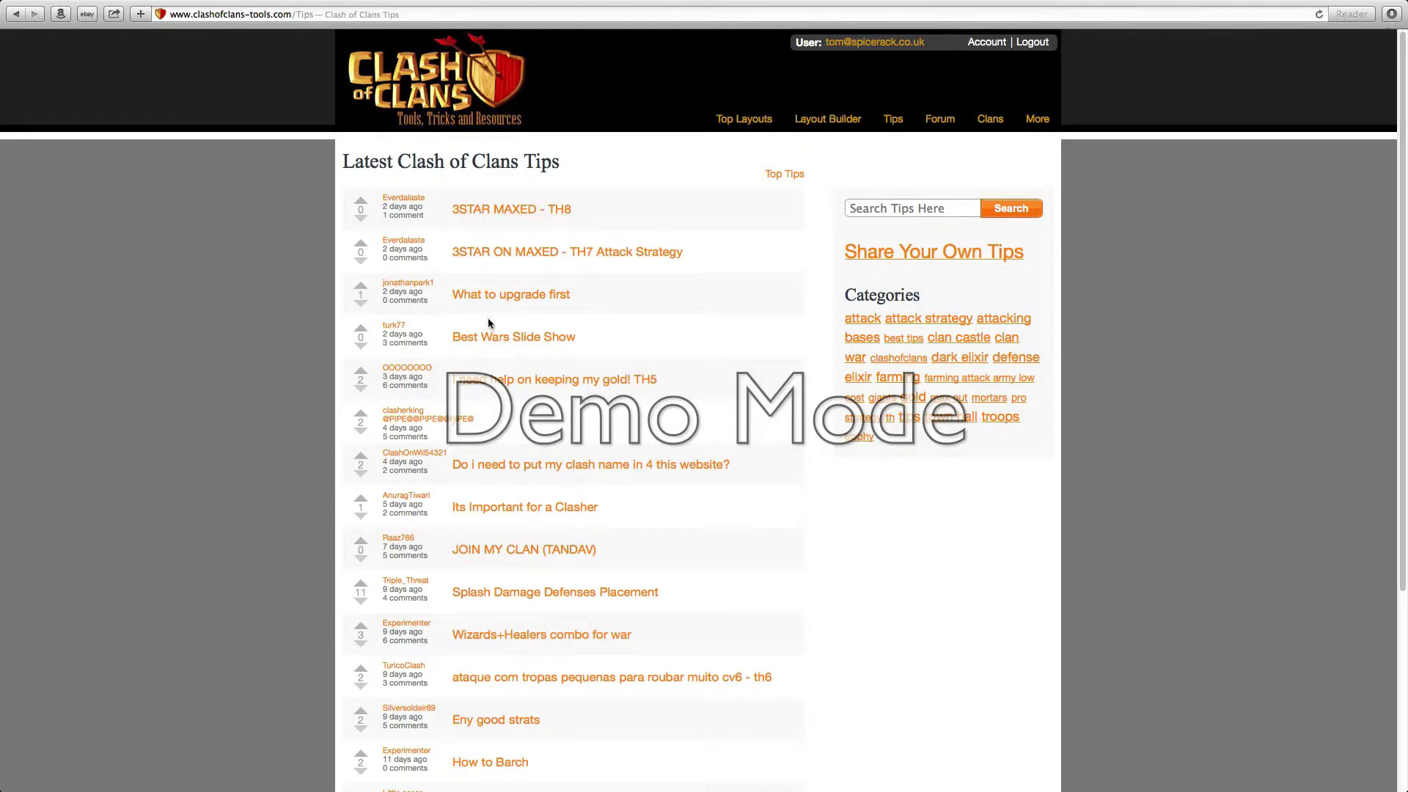
{"action": "scroll", "coordinate": [522, 590], "scroll_direction": "down", "scroll_amount": 5}
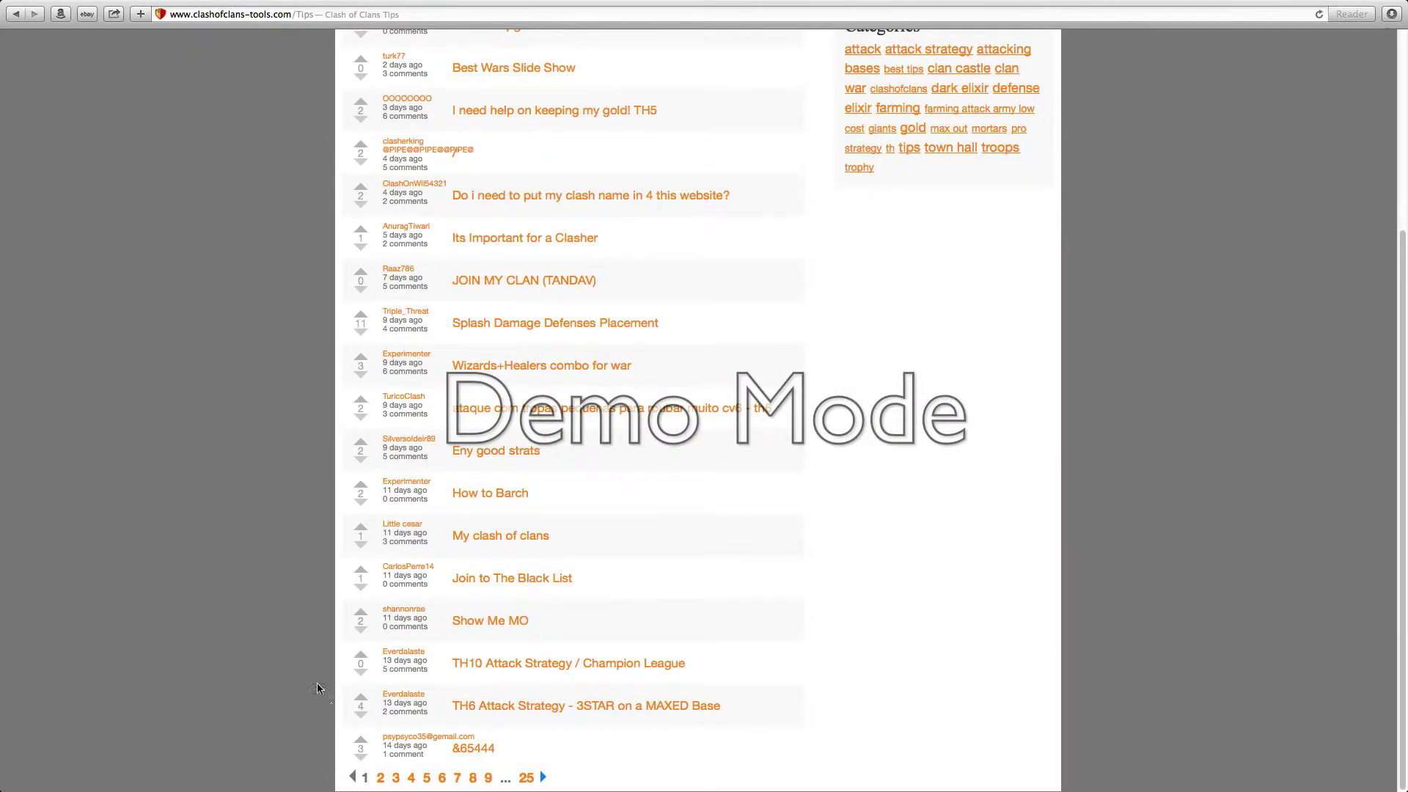
{"action": "scroll", "coordinate": [692, 465], "scroll_direction": "up", "scroll_amount": 5}
{"action": "left_click", "coordinate": [470, 210]}
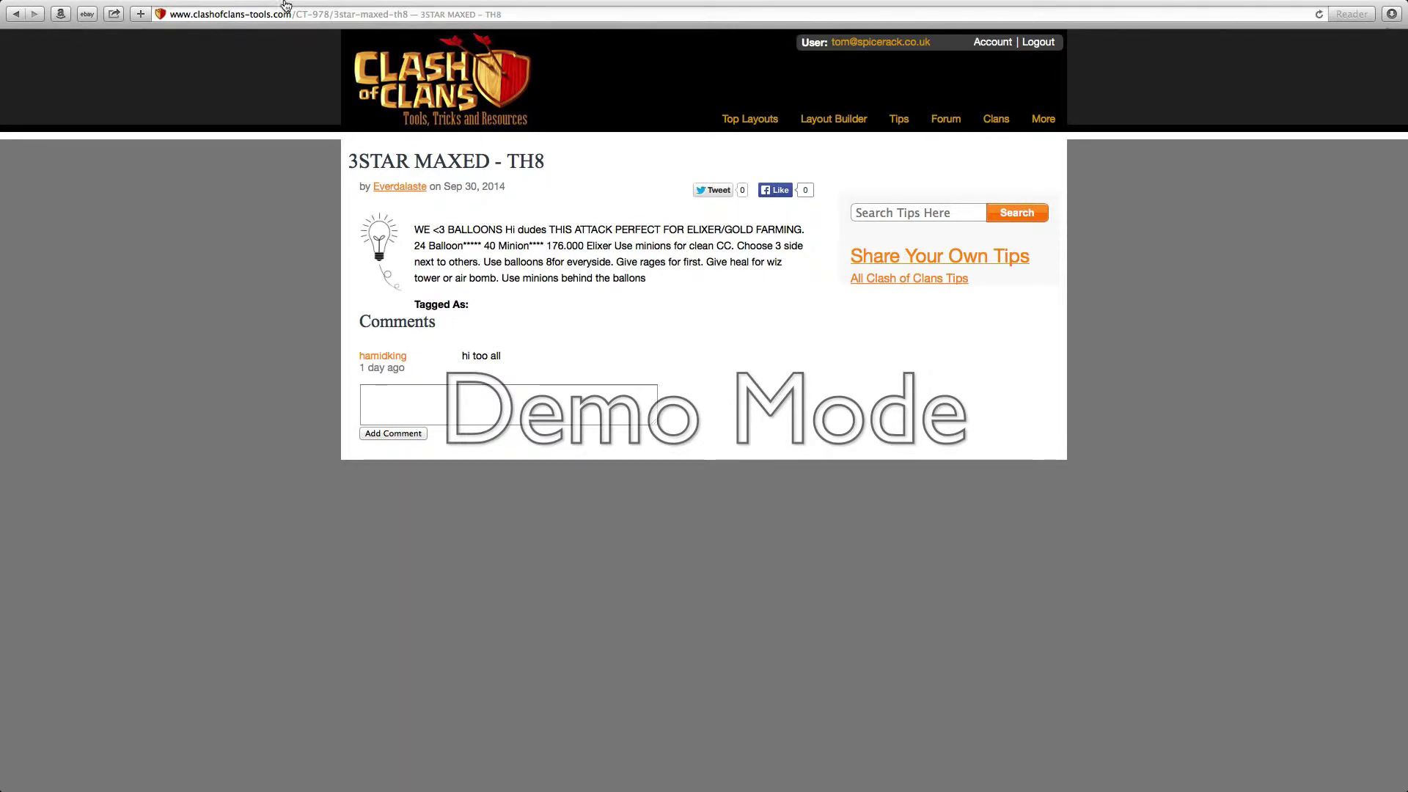
{"action": "left_click", "coordinate": [17, 13]}
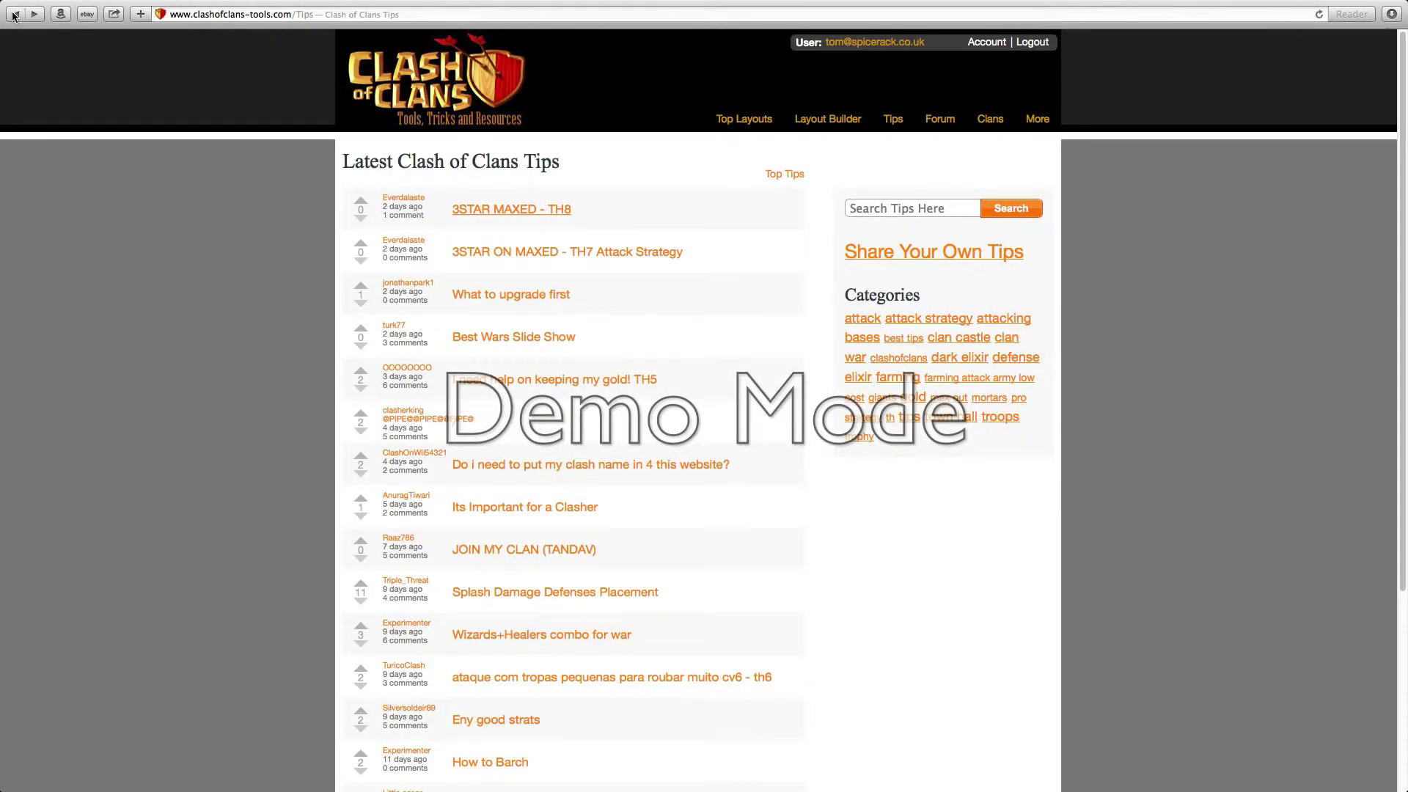
Step: Return home, scroll down and open the 'Clash of Clans for Android: Soon to be released!' article
{"action": "left_click", "coordinate": [13, 16]}
{"action": "scroll", "coordinate": [187, 100], "scroll_direction": "down", "scroll_amount": 3}
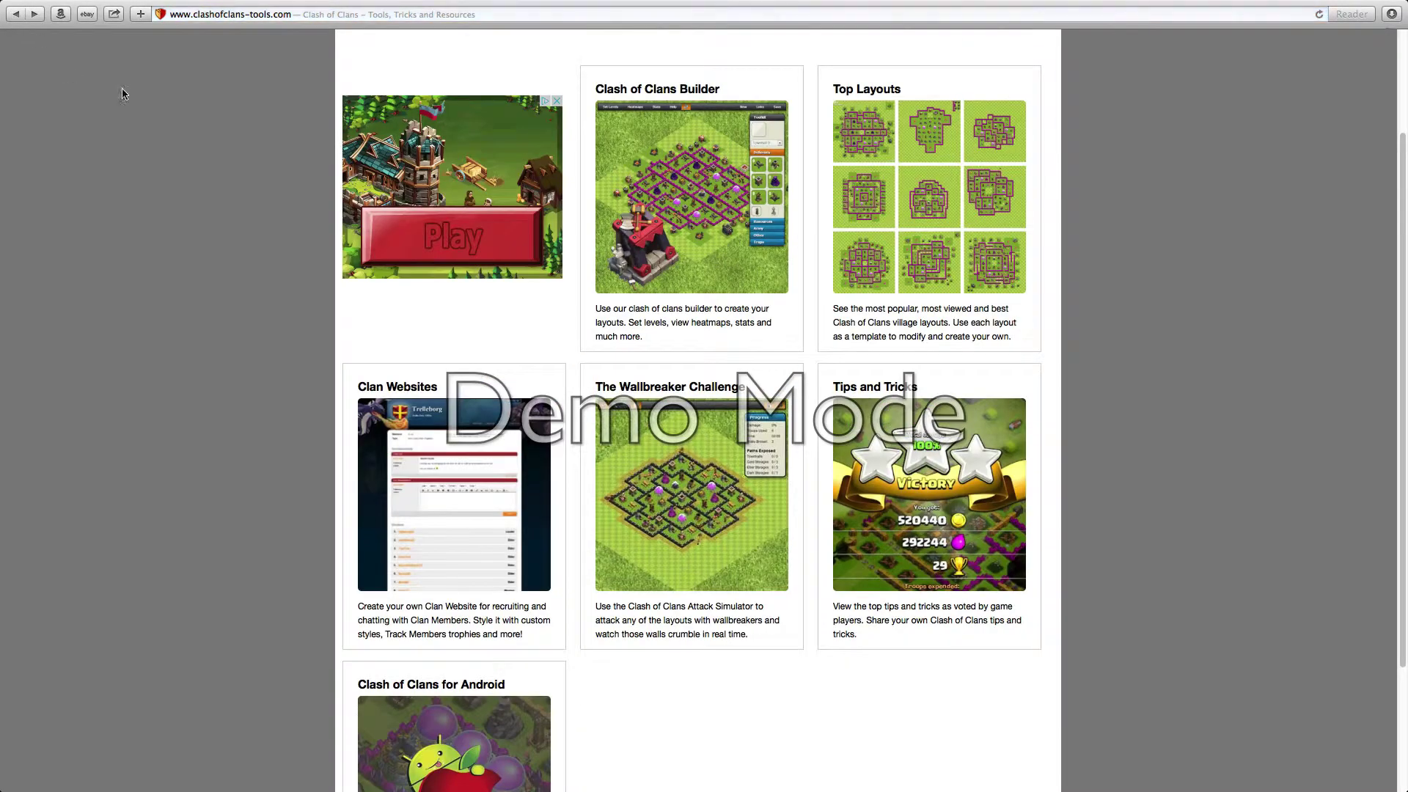
{"action": "left_click", "coordinate": [456, 711]}
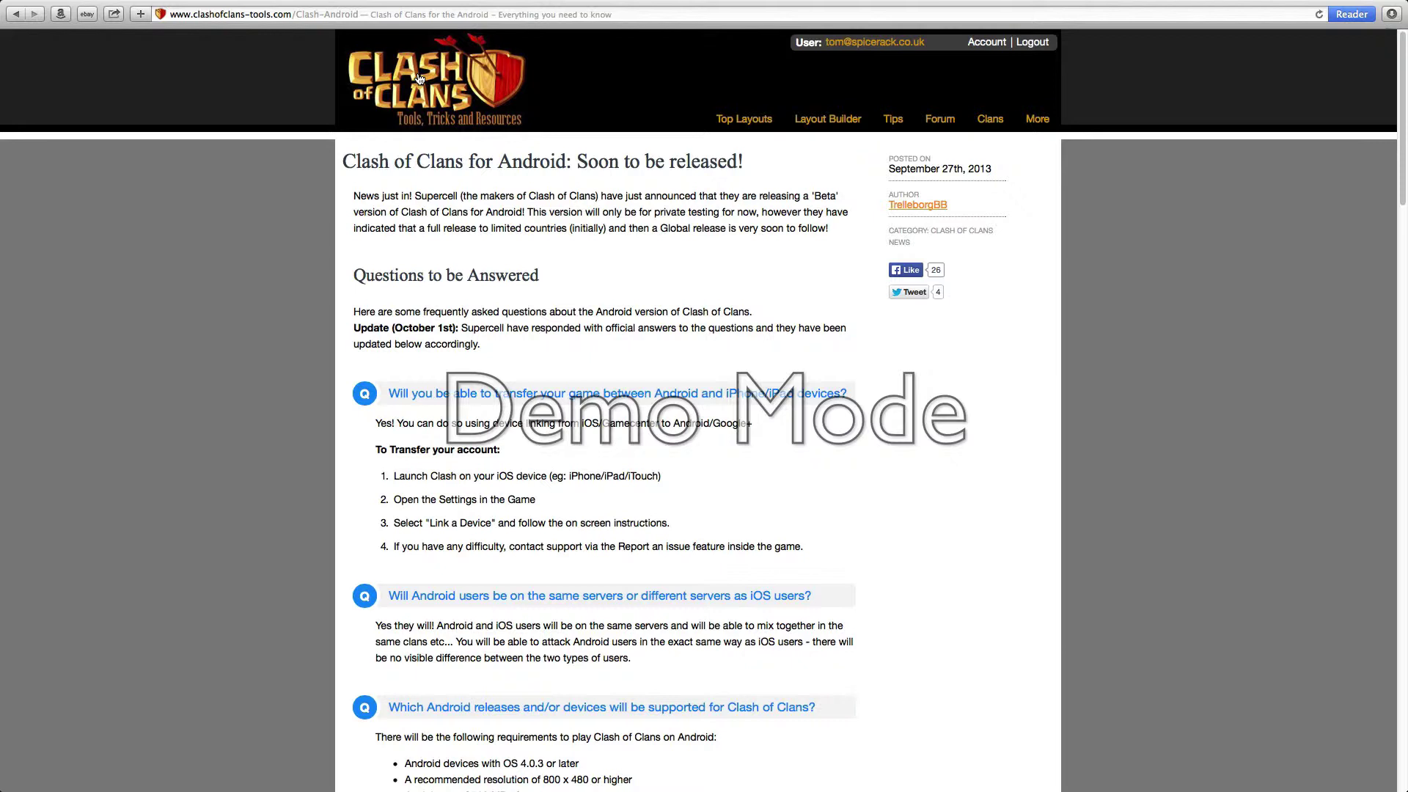
{"action": "mouse_move", "coordinate": [1115, 6]}
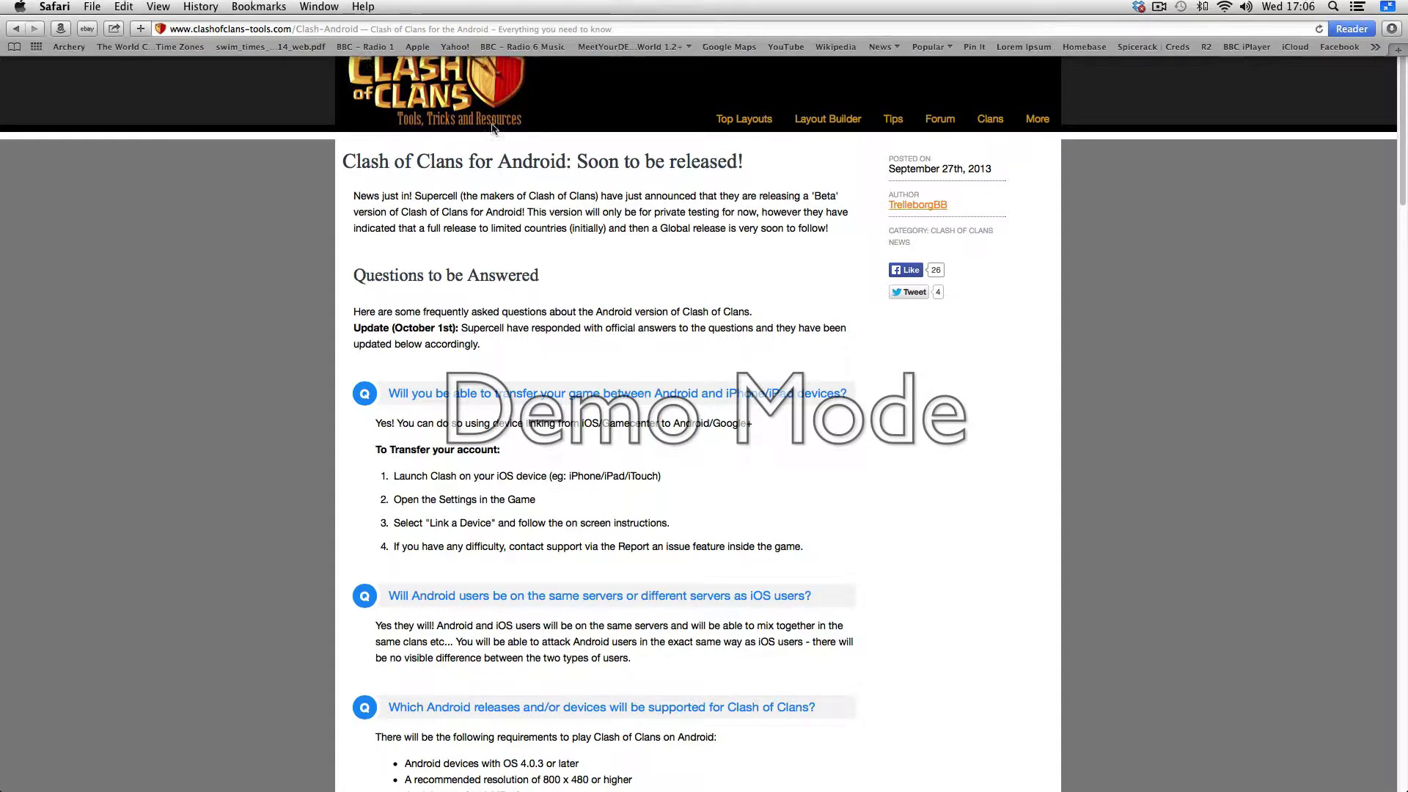
{"action": "mouse_move", "coordinate": [1404, 4]}
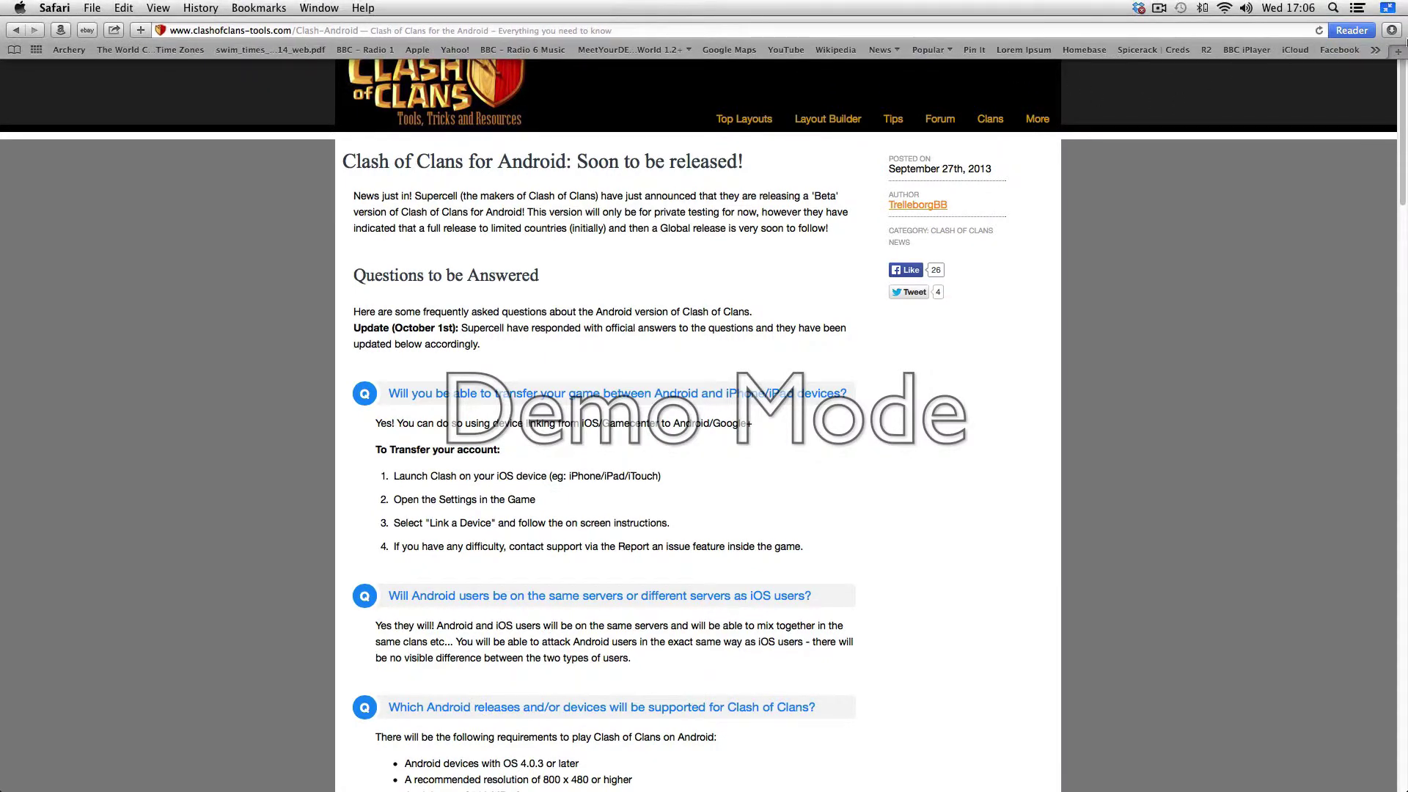